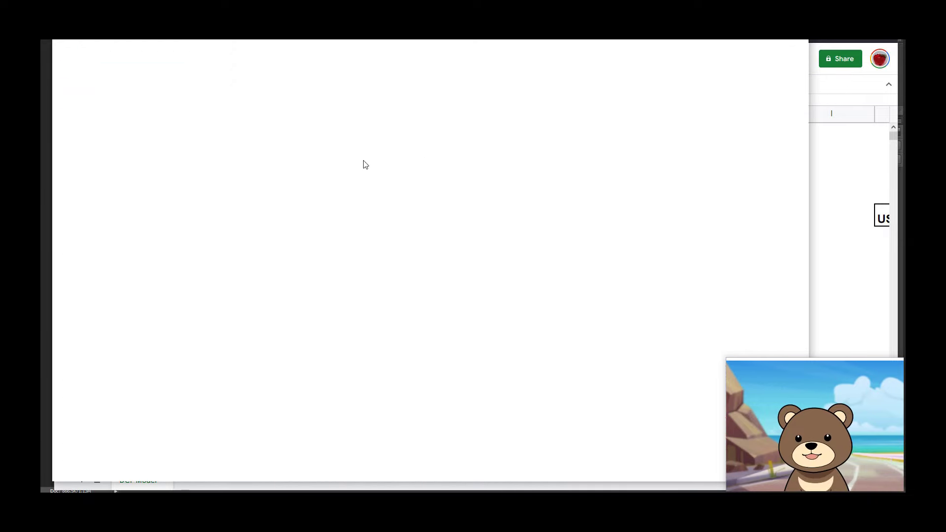
Step: Close the Boot Barn brands image search and switch to the Boot Barn company page on roic.ai
key("ctrl+w")
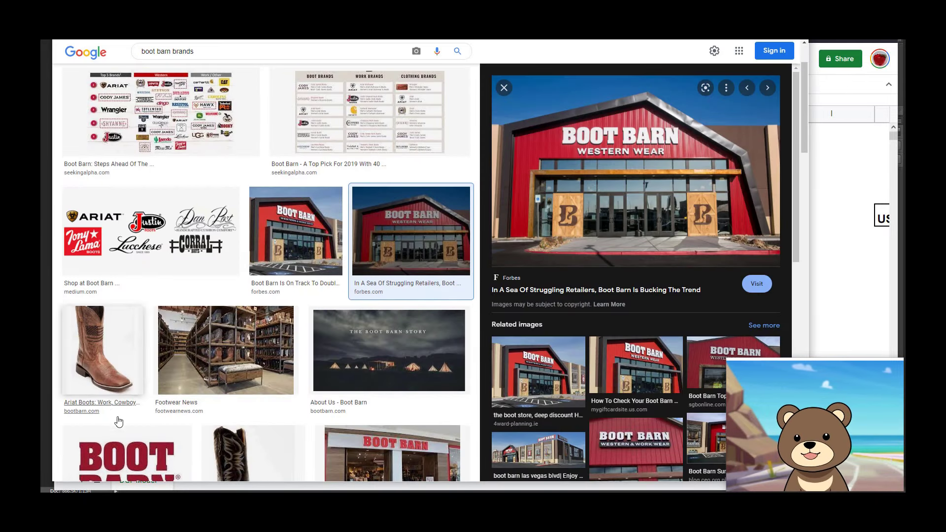
key("ctrl+w")
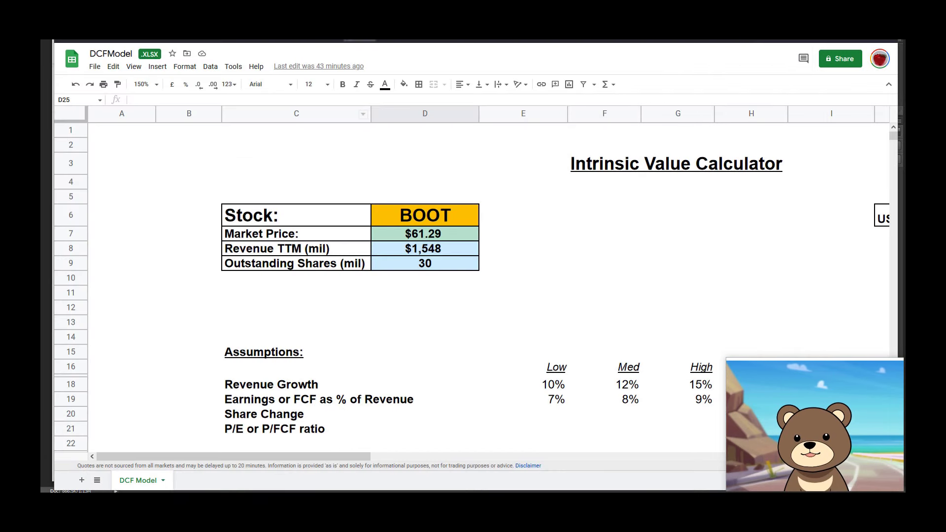
key("alt+Tab")
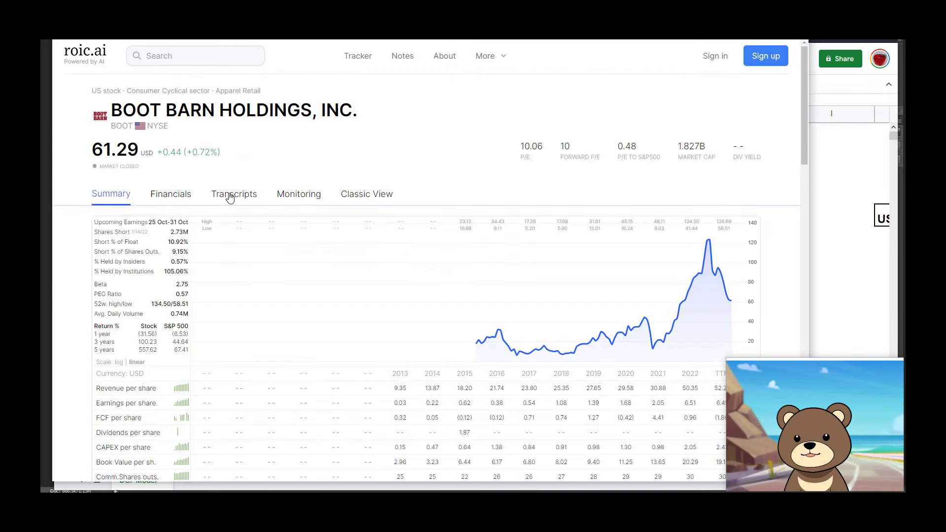
Step: Examine Boot Barn's share price, price chart and yearly per-share figures on the roic.ai summary
scroll(485, 367, "down", 3)
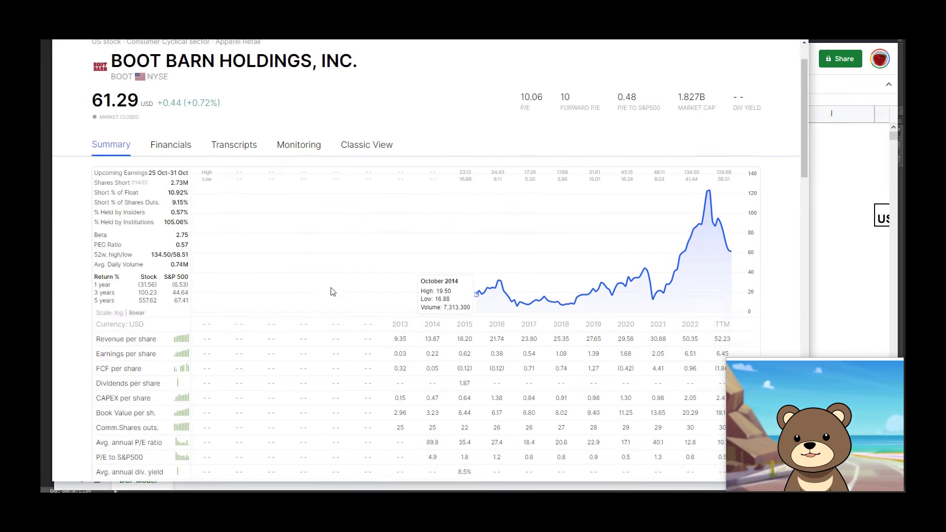
scroll(476, 361, "up", 5)
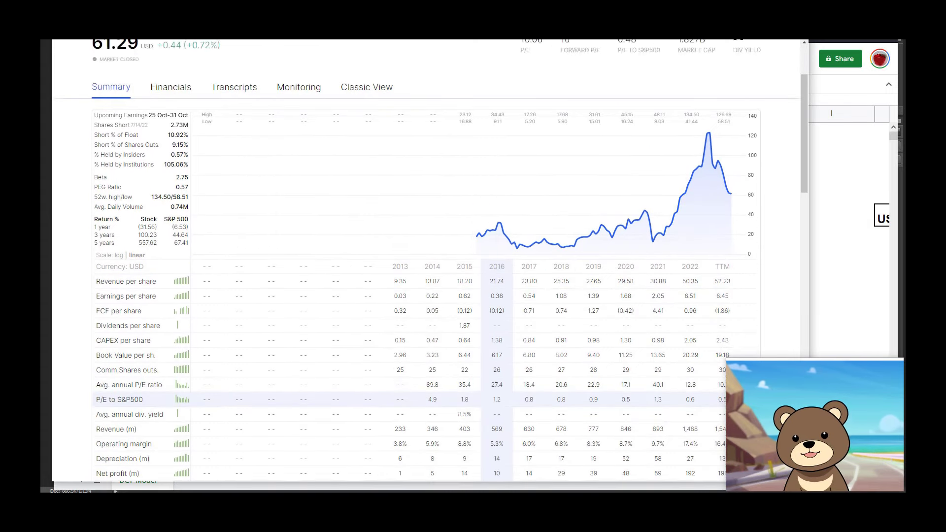
left_click_drag(118, 101, 269, 106)
left_click(340, 188)
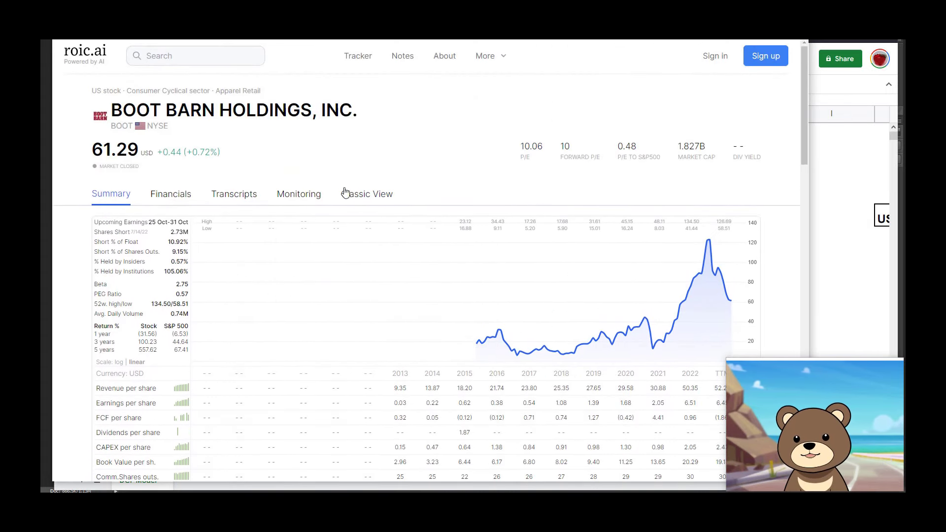
scroll(517, 274, "down", 4)
scroll(507, 259, "up", 1)
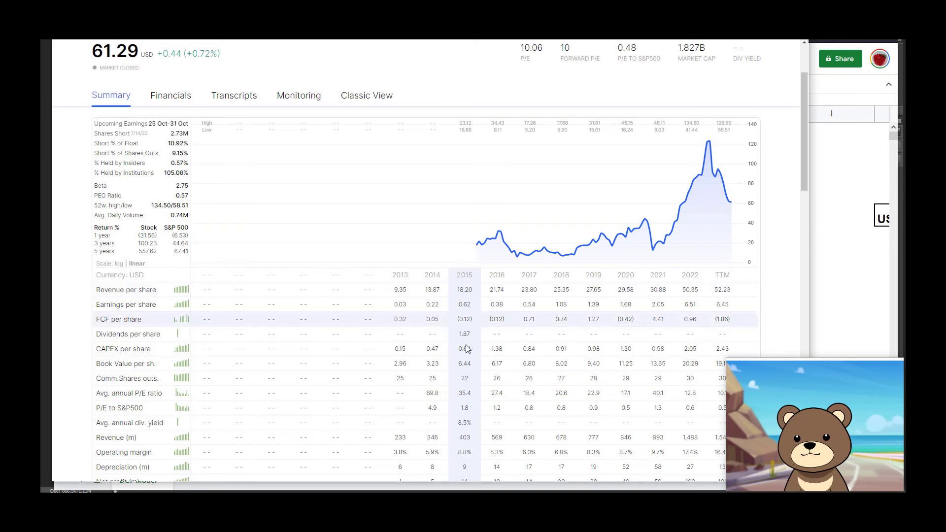
Step: Select the Revenue (m) figures from 2013 through TTM in the financial table
key("ctrl+plus")
left_click_drag(402, 369, 608, 326)
scroll(686, 345, "down", 1)
left_click(608, 325)
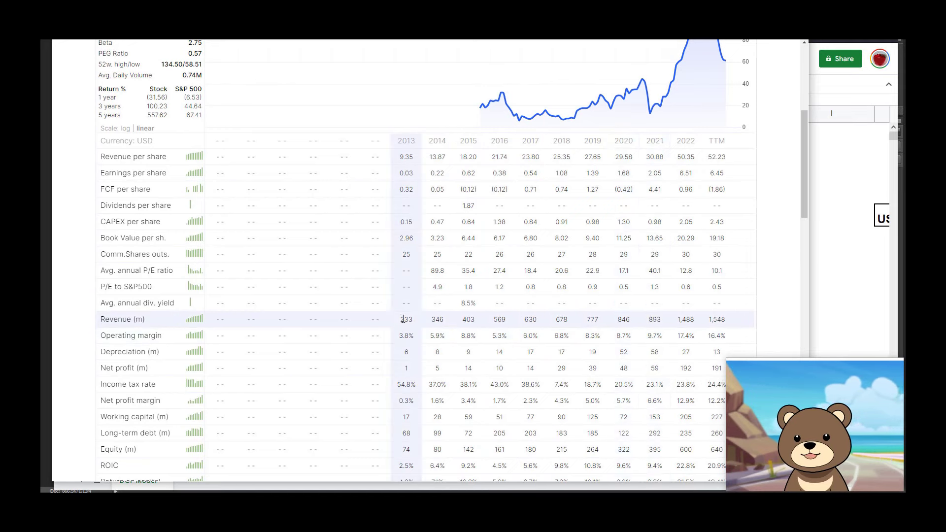
left_click_drag(403, 326, 697, 327)
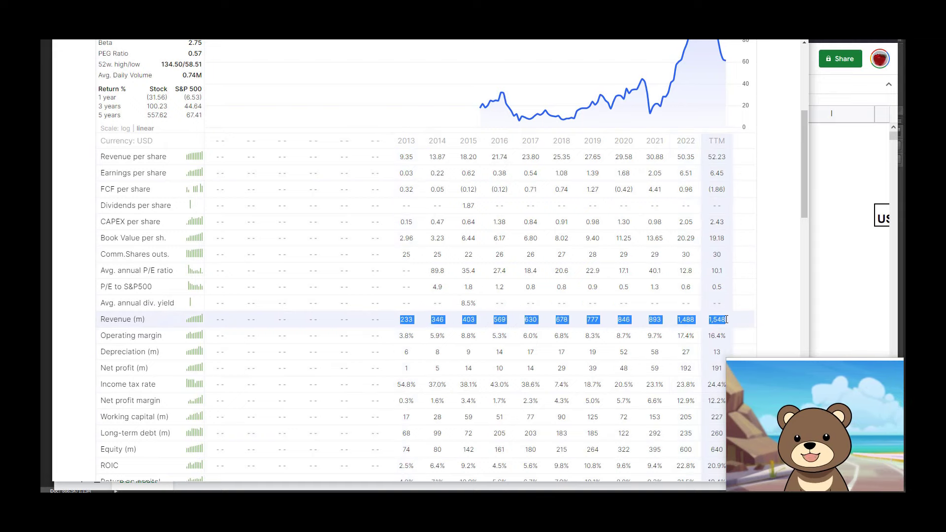
Step: Switch to the DCFModel spreadsheet and inspect the stock ticker in D6 and the market price formula in D7
key("alt+Tab")
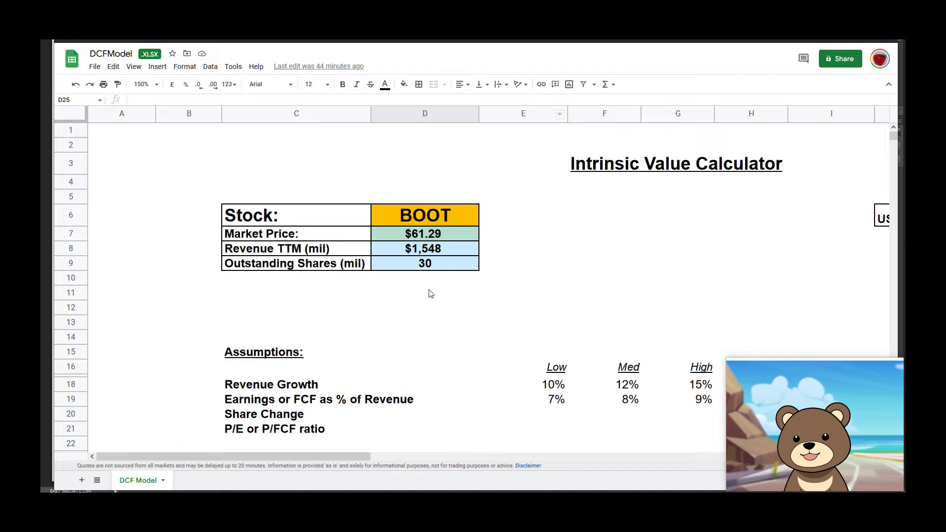
left_click(433, 309)
left_click(549, 341)
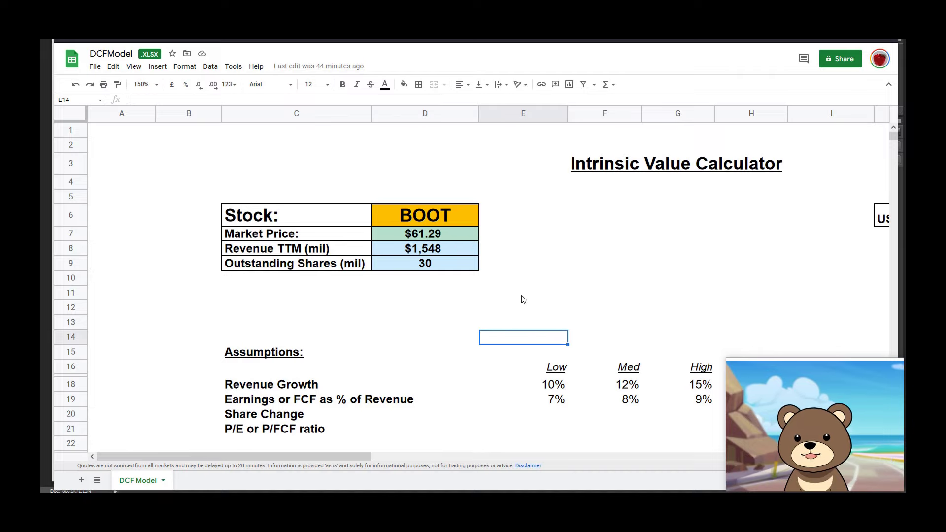
left_click(437, 218)
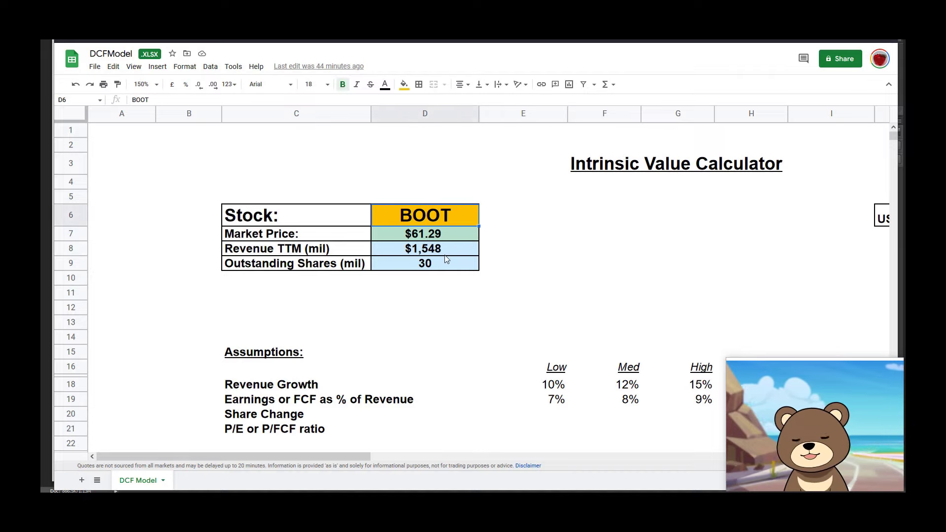
left_click(427, 240)
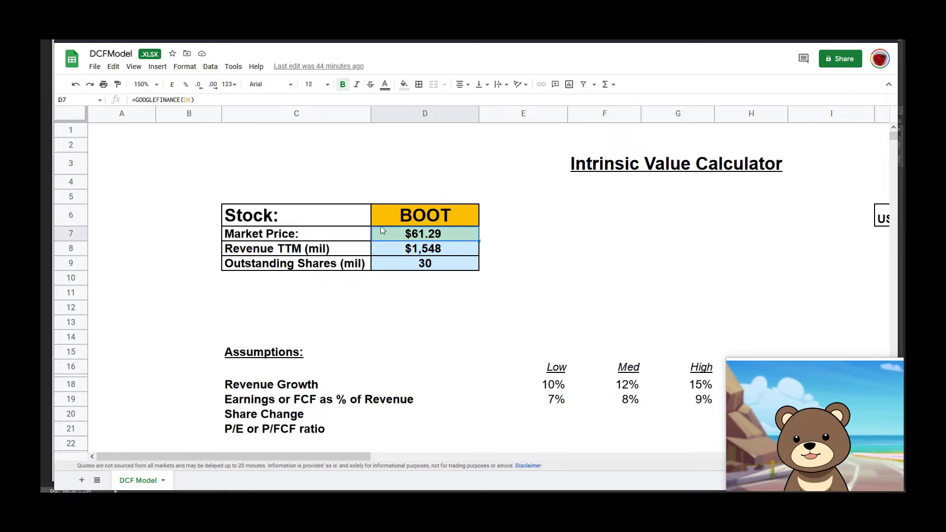
left_click(509, 221)
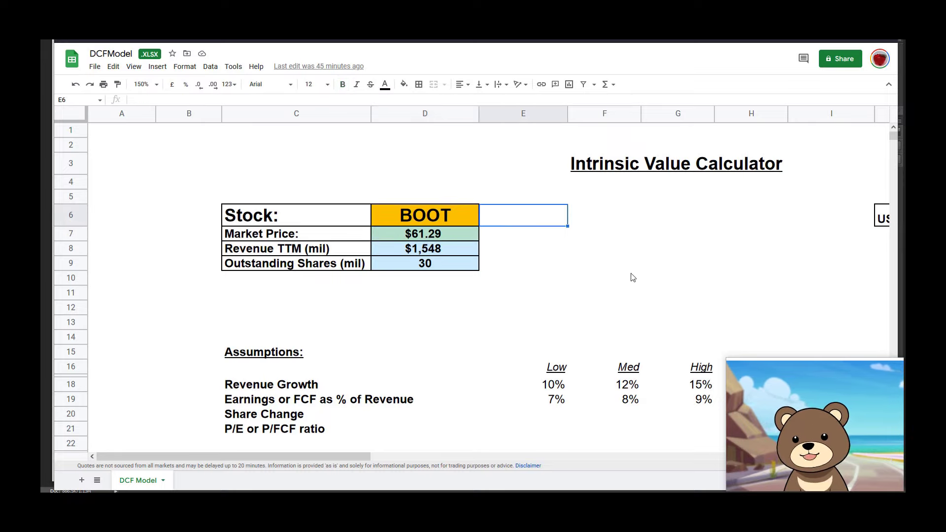
Step: Copy the selected Revenue (m) figures from roic.ai into column A of the DCFModel sheet, starting at A8
key("alt+Tab")
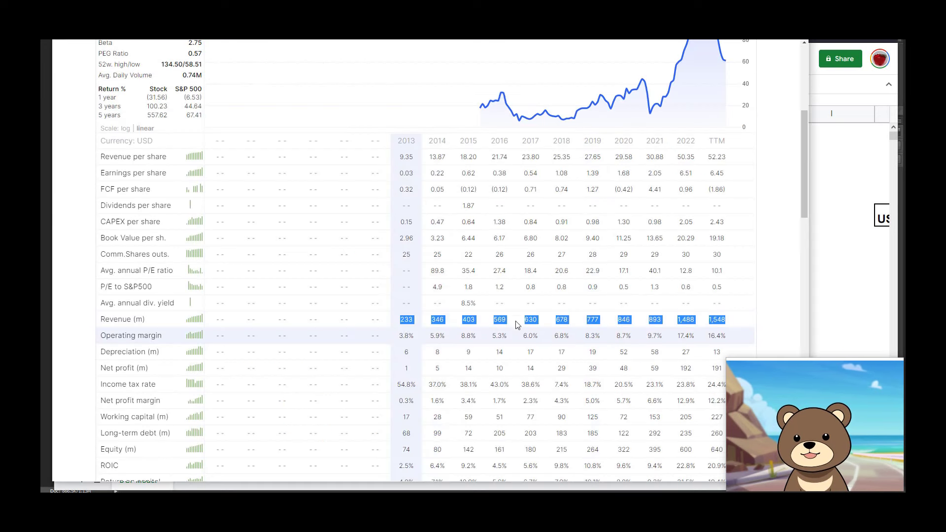
key("ctrl+c")
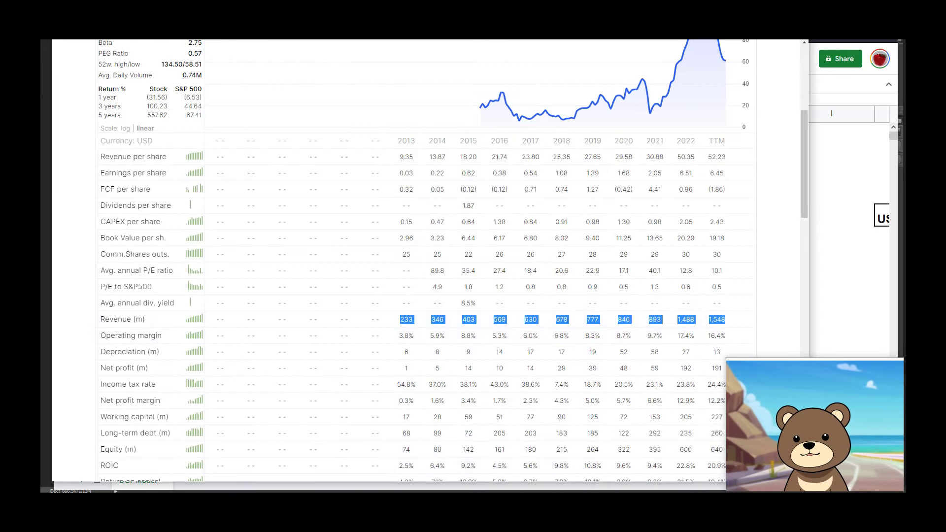
key("alt+Tab")
key("ctrl+v")
left_click(114, 248)
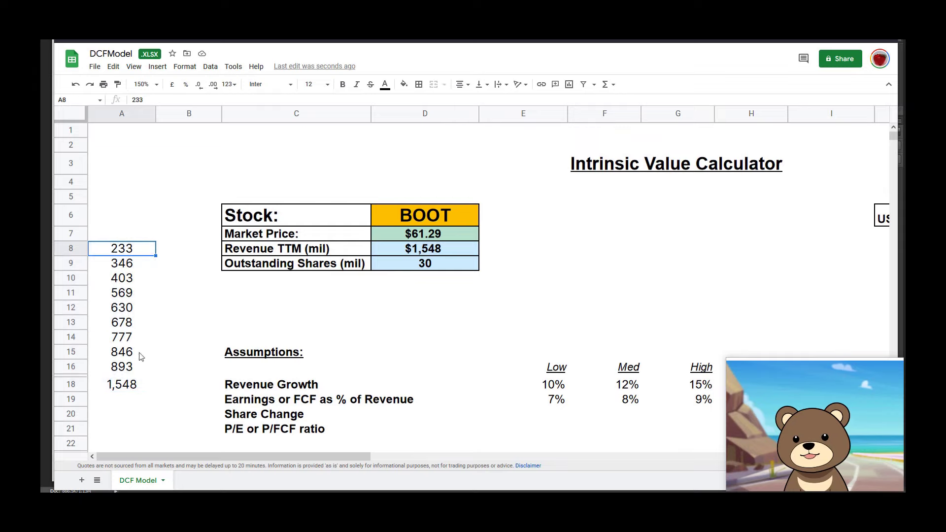
Step: Enter the year-over-year revenue growth formula =(A9-A8)/A8 in cell B9
left_click(178, 267)
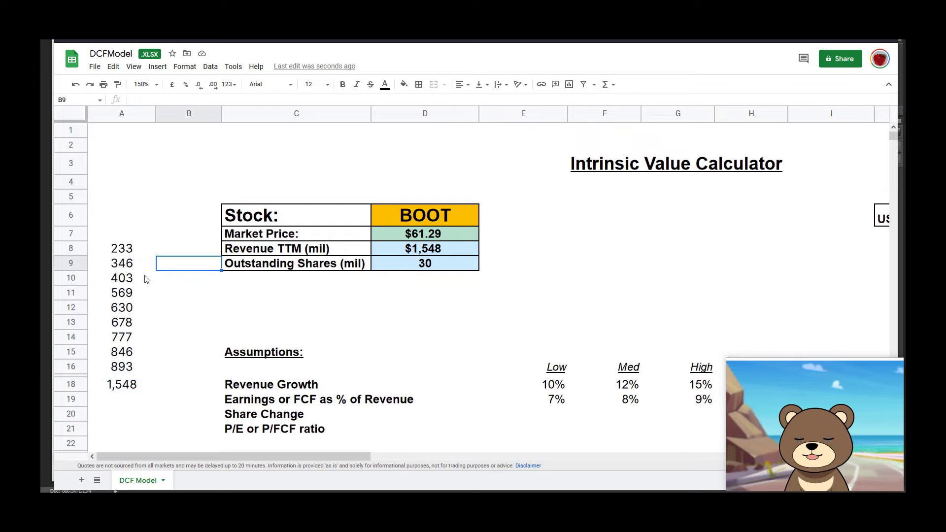
type("=")
left_click(129, 266)
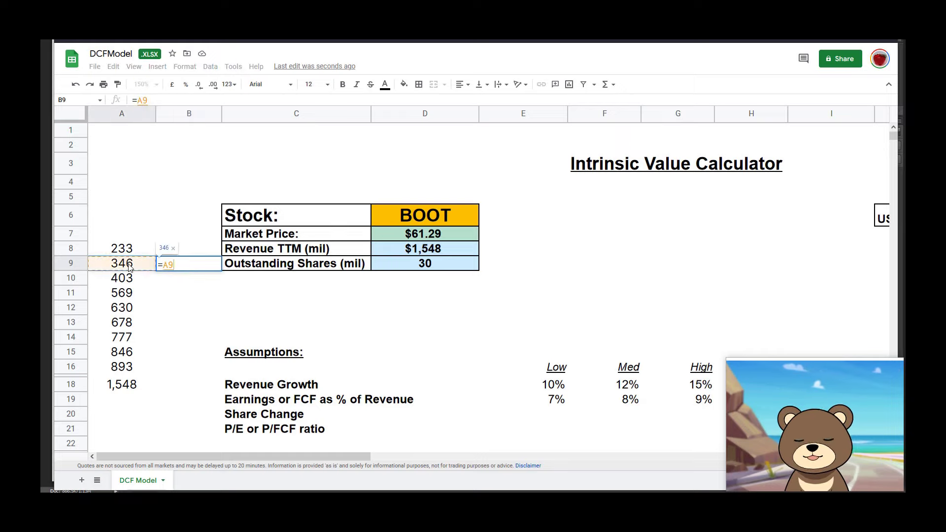
type("-")
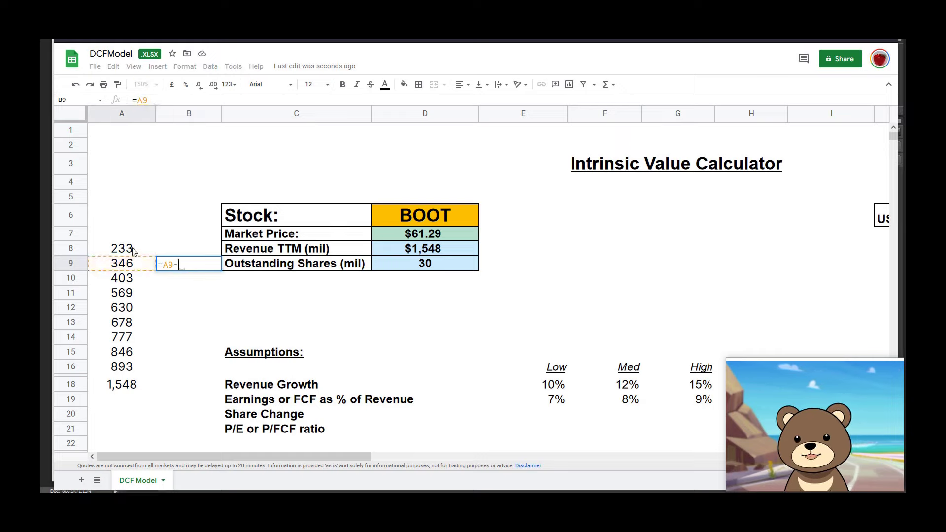
left_click(133, 250)
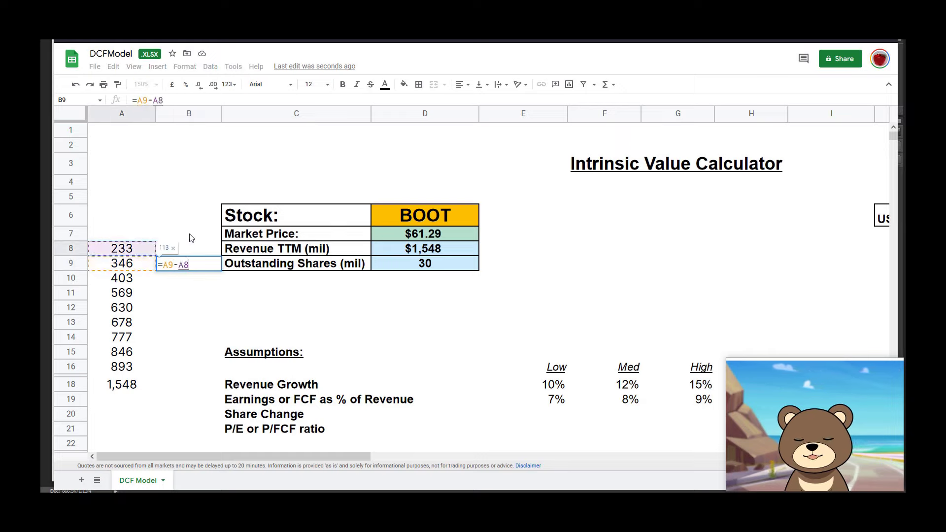
left_click(161, 265)
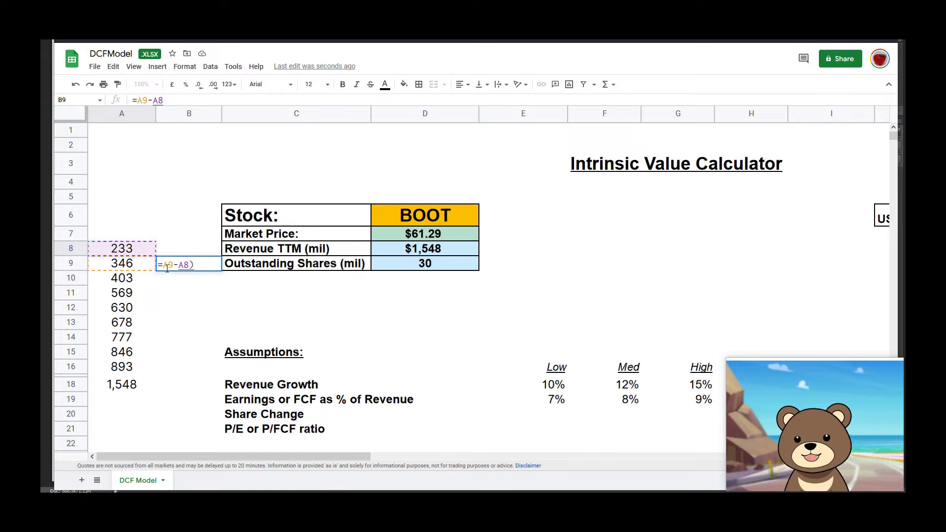
type("(")
left_click(213, 266)
type(")/")
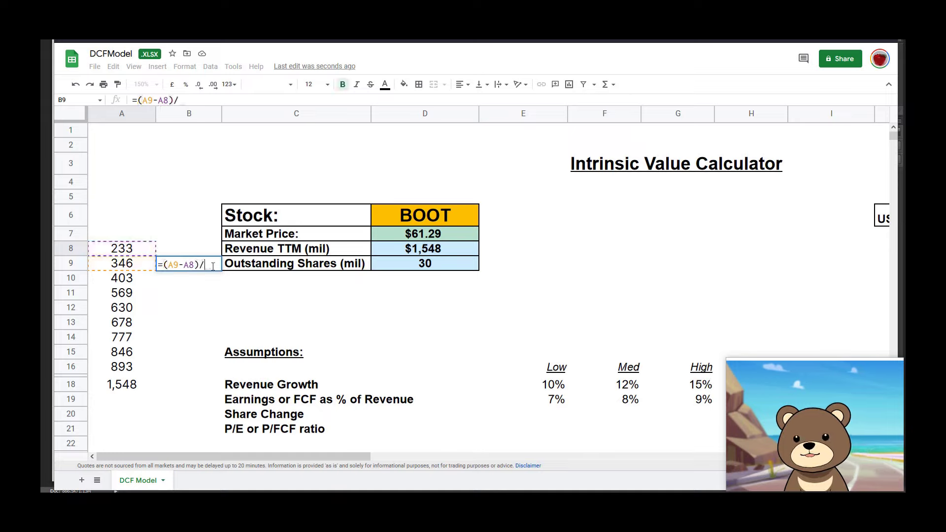
left_click(133, 252)
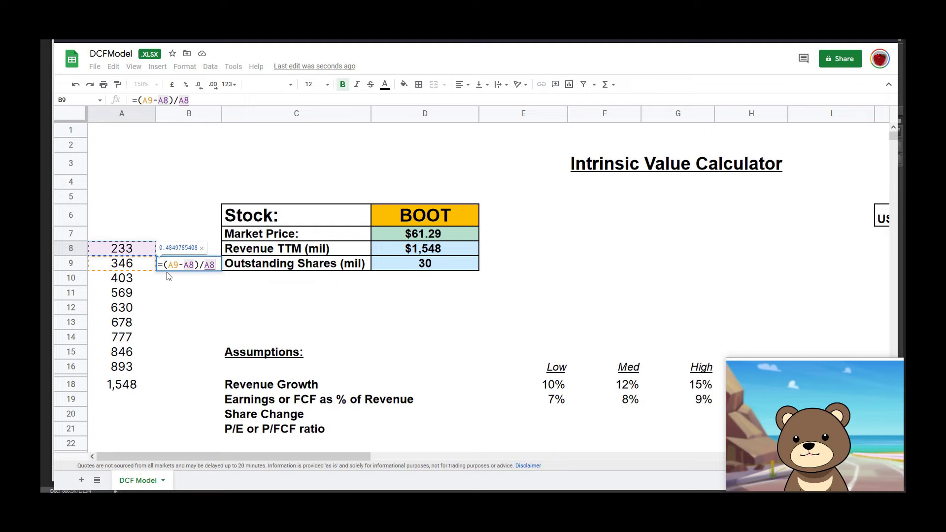
key("Return")
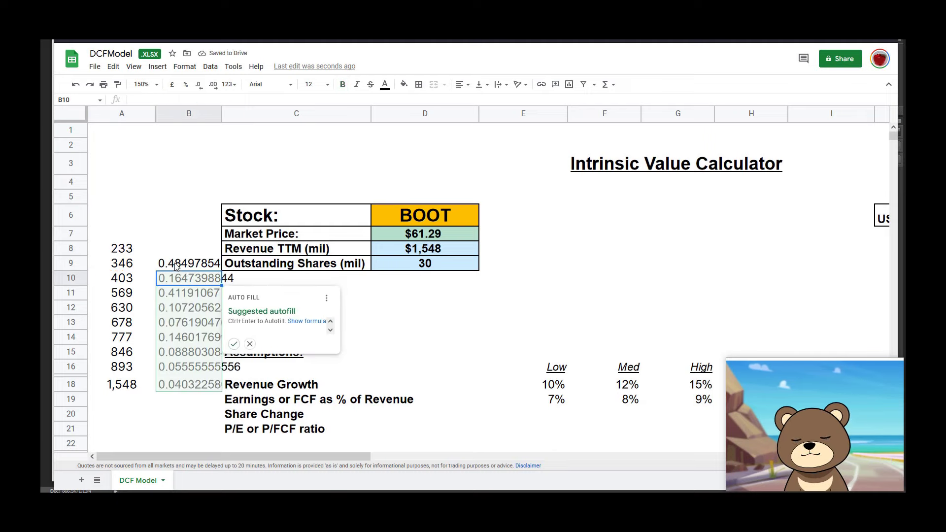
Step: Accept the suggested autofill of the growth formula down column B and format B8:B19 as percentages
left_click(234, 343)
left_click_drag(189, 248, 189, 399)
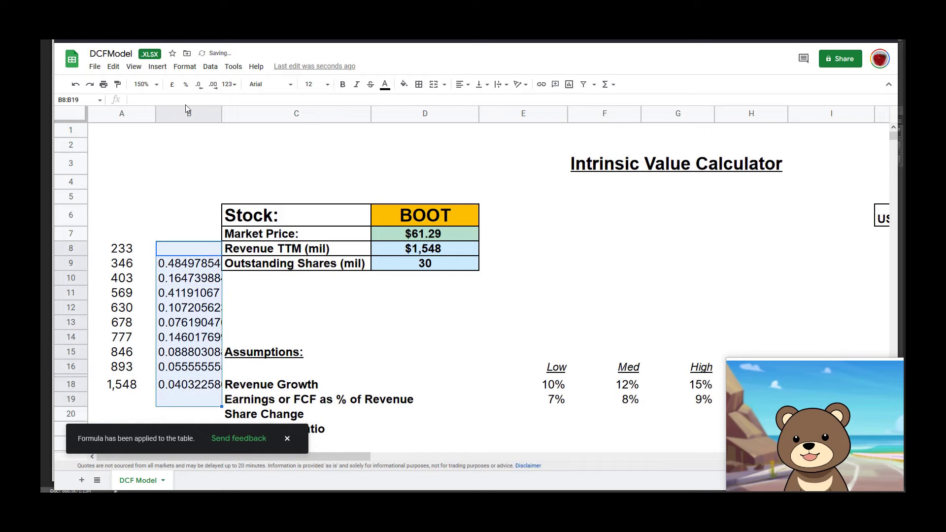
left_click(185, 84)
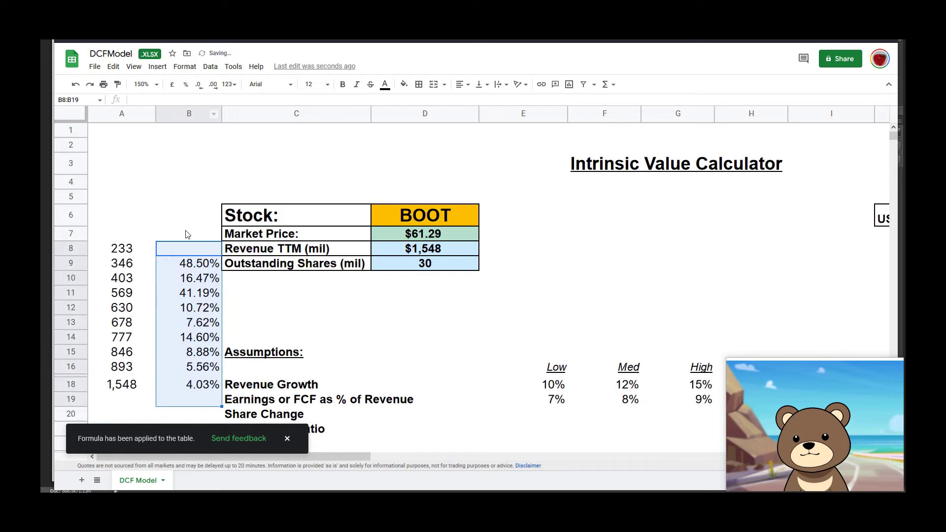
Step: Calculate the average revenue growth in cell B20 with =AVERAGE(B8:B18)
scroll(186, 291, "down", 2)
left_click(186, 345)
left_click(173, 373)
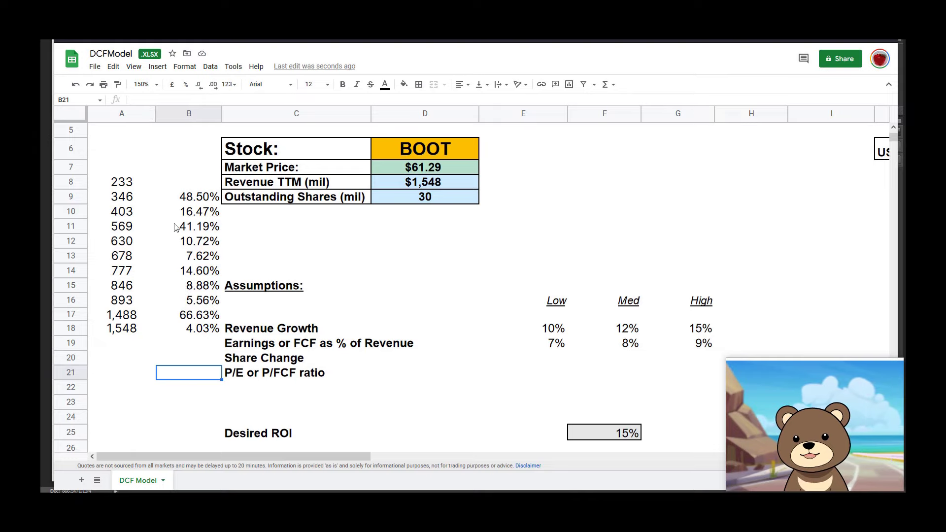
left_click(196, 358)
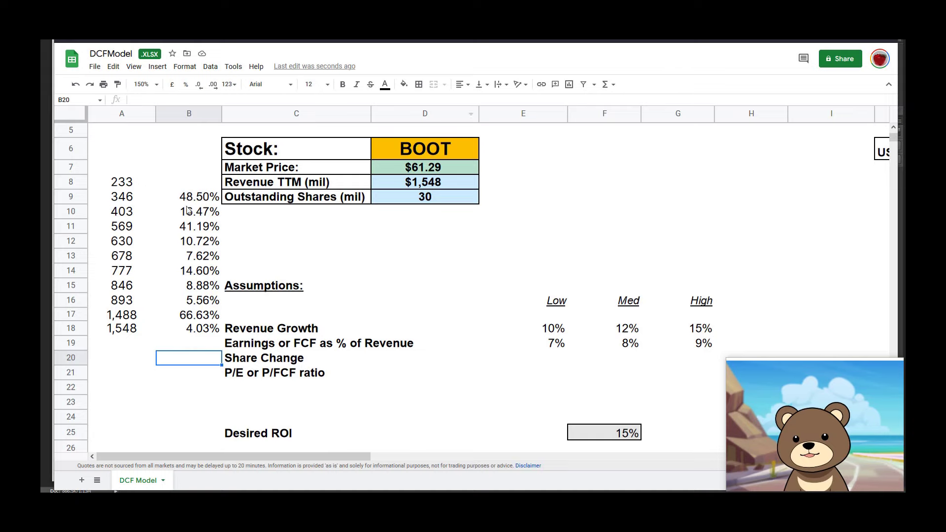
left_click(177, 329)
left_click(183, 344)
left_click(198, 359)
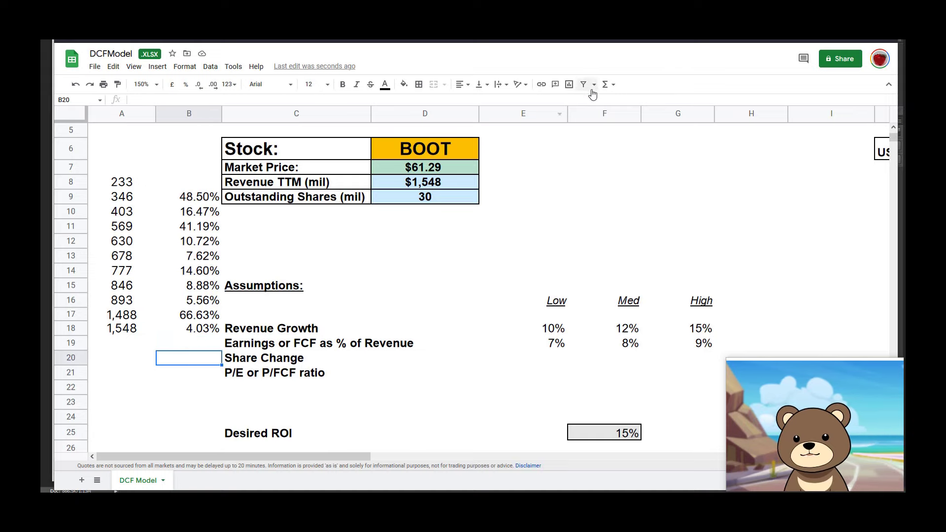
left_click(608, 84)
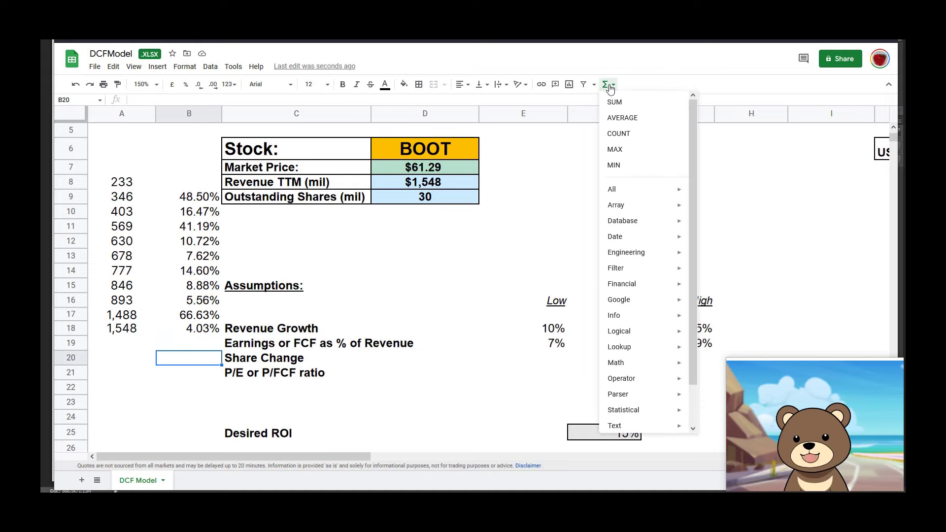
left_click(636, 118)
left_click_drag(197, 183, 192, 340)
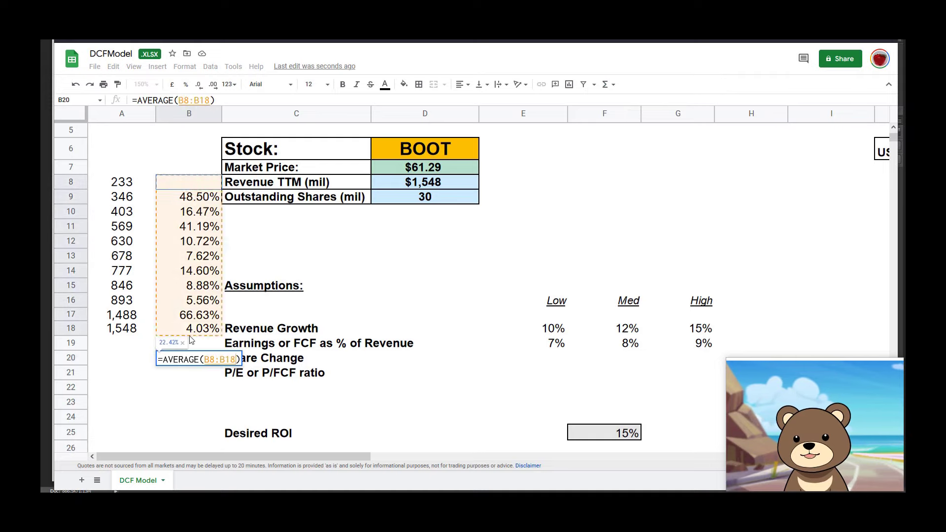
key("Return")
key("Up")
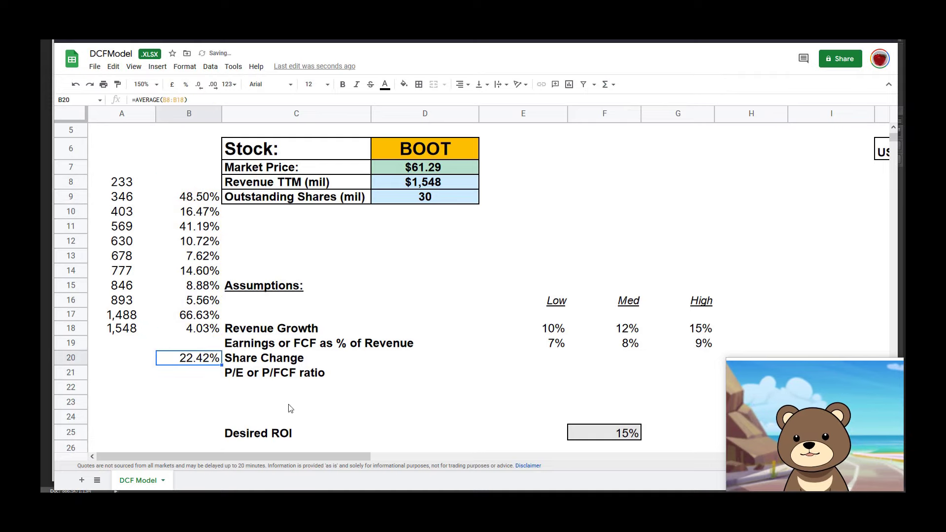
left_click(192, 372)
left_click(197, 361)
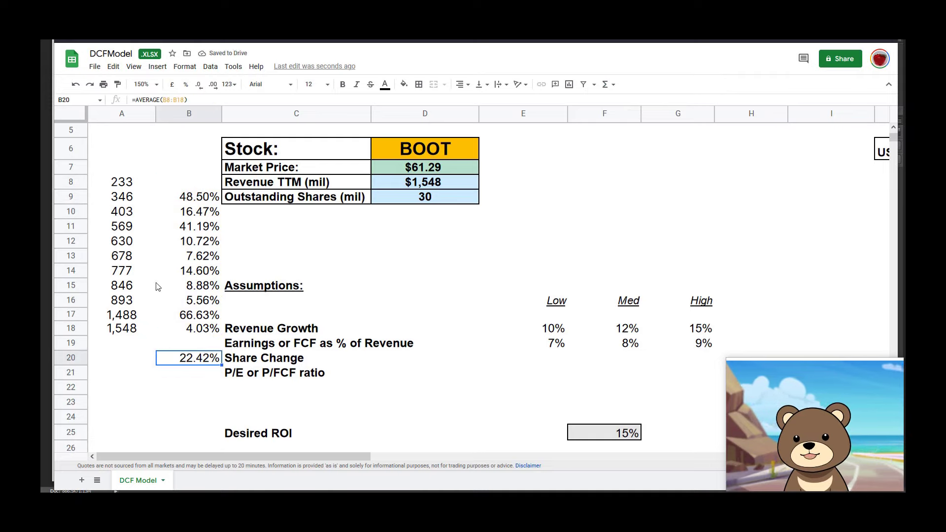
Step: Check the 2021 and 2022 figures in the Revenue (m) row on roic.ai, and return to the DCFModel sheet
key("alt+Tab")
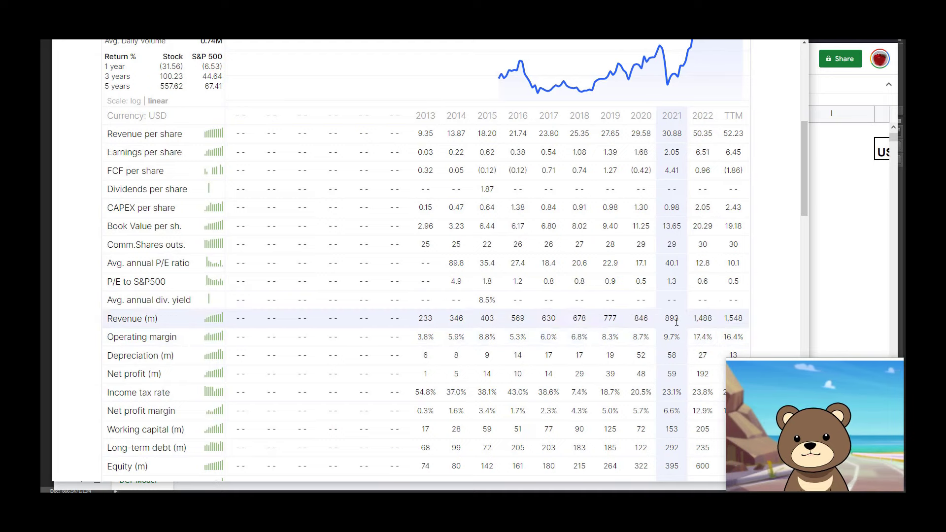
left_click_drag(710, 318, 694, 318)
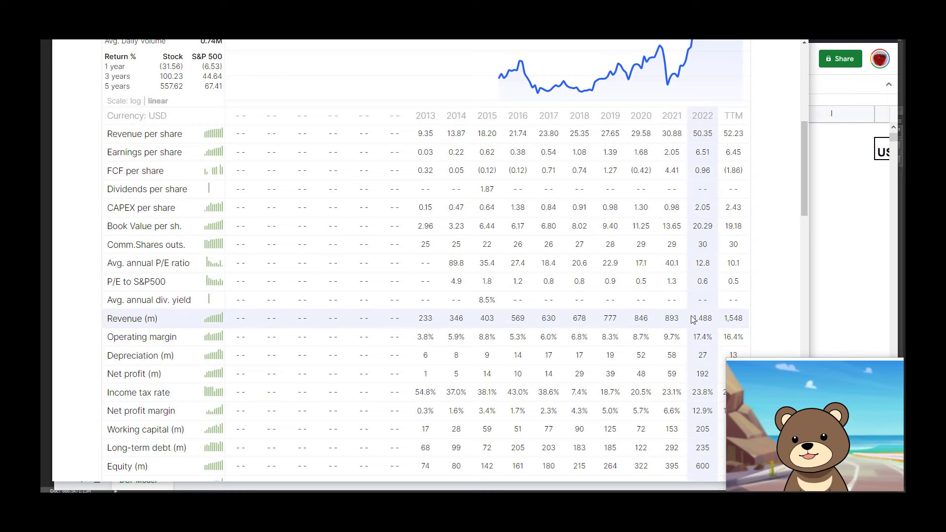
left_click_drag(692, 318, 665, 318)
key("alt+Tab")
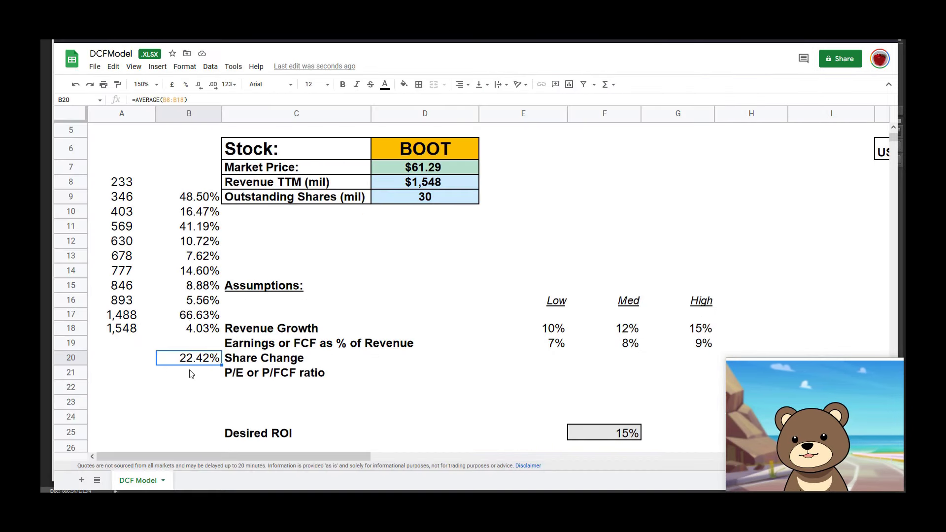
Step: Clear the 2022 growth rate in B17 to exclude that outlier from the average in B20
left_click(191, 315)
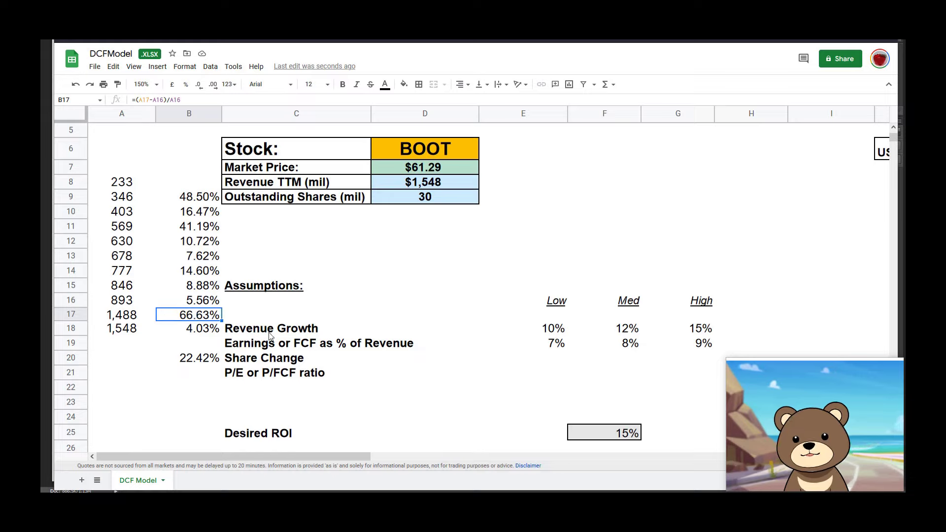
key("Delete")
left_click(200, 361)
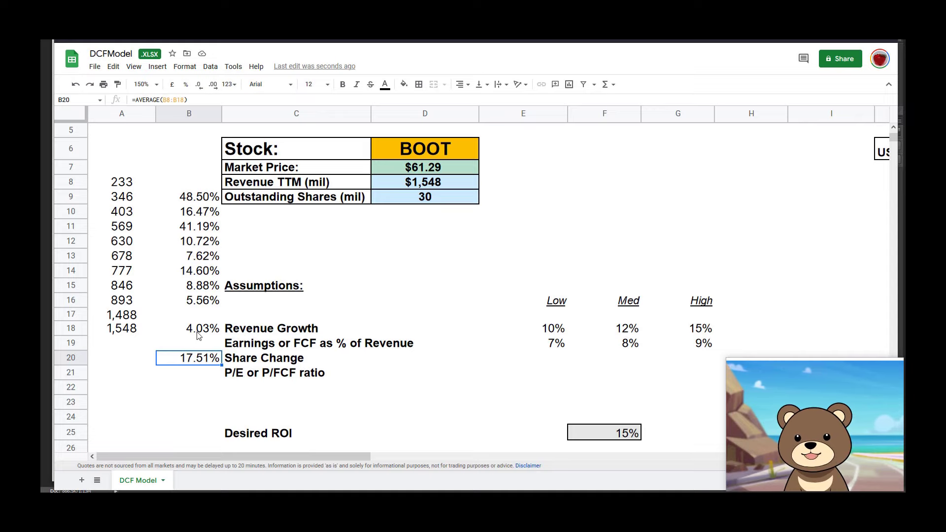
key("ctrl+z")
key("Delete")
left_click(195, 387)
scroll(367, 320, "up", 2)
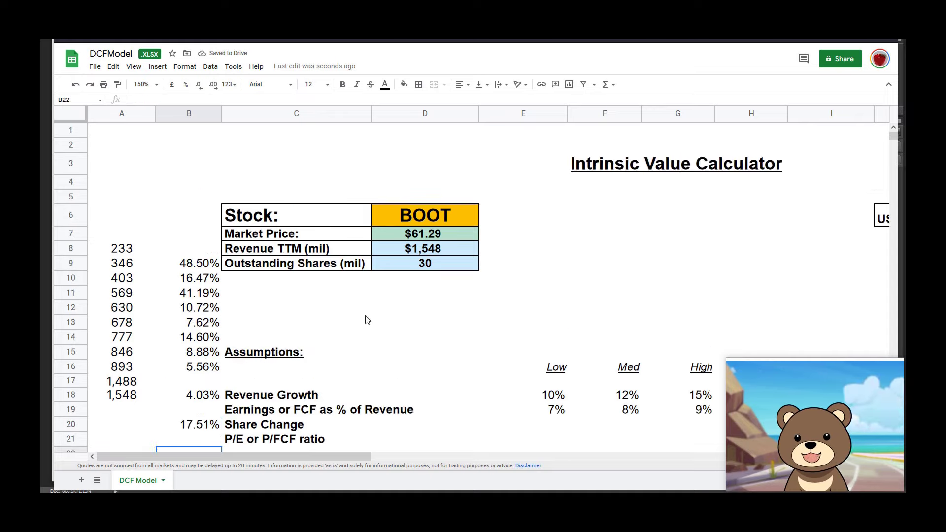
scroll(453, 271, "down", 2)
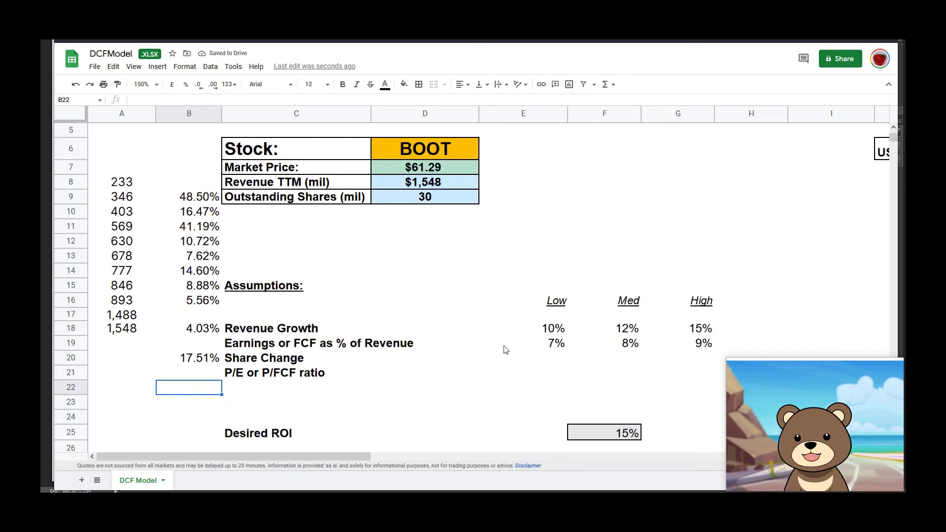
Step: Review the assumptions block and its Low, Med and High Revenue Growth rates in row 18
left_click(500, 367)
key("Right")
key("Right")
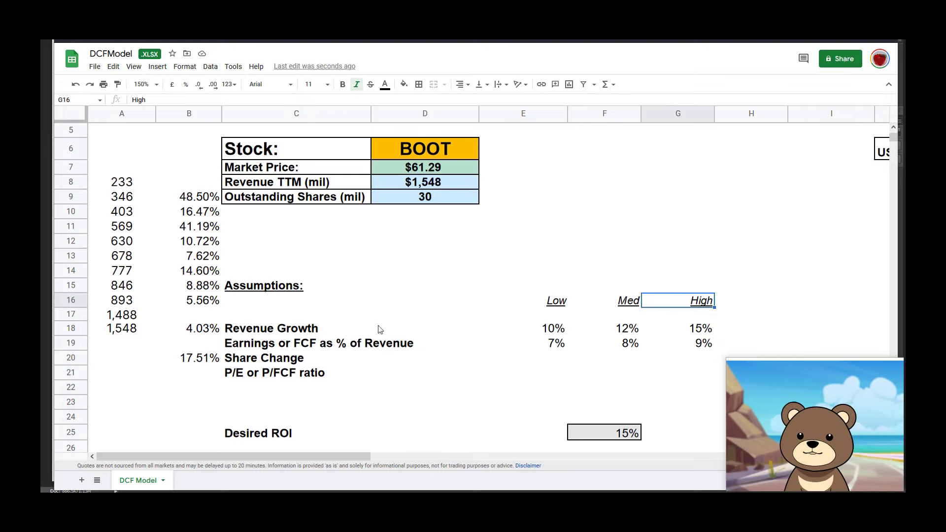
left_click_drag(306, 334, 683, 376)
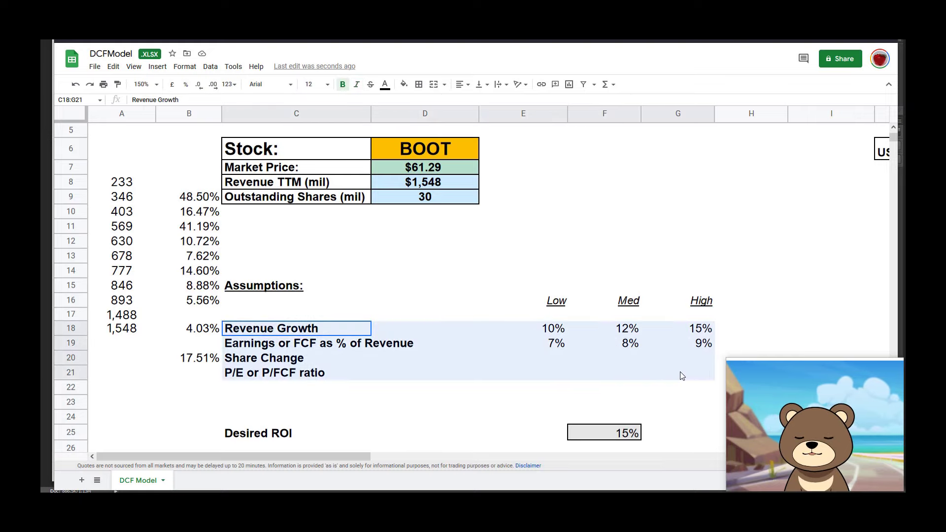
left_click(531, 331)
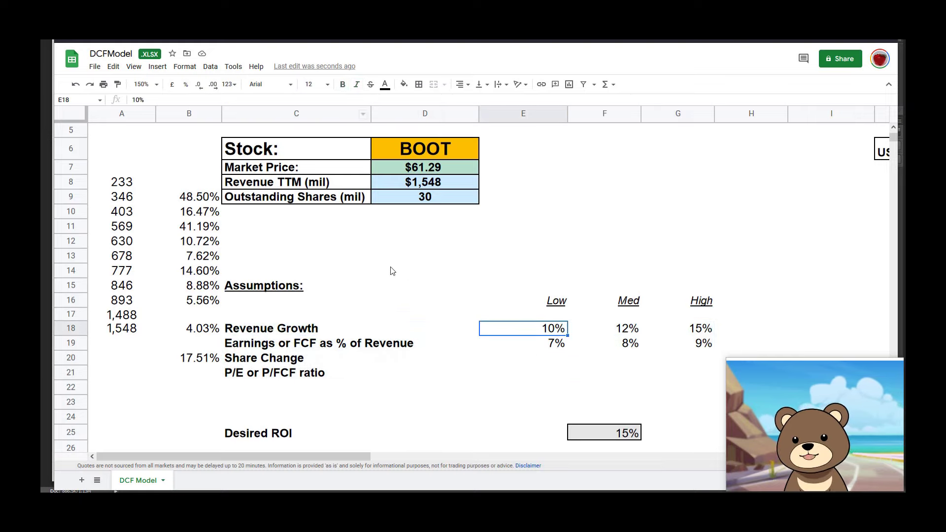
left_click(505, 340)
left_click(546, 333)
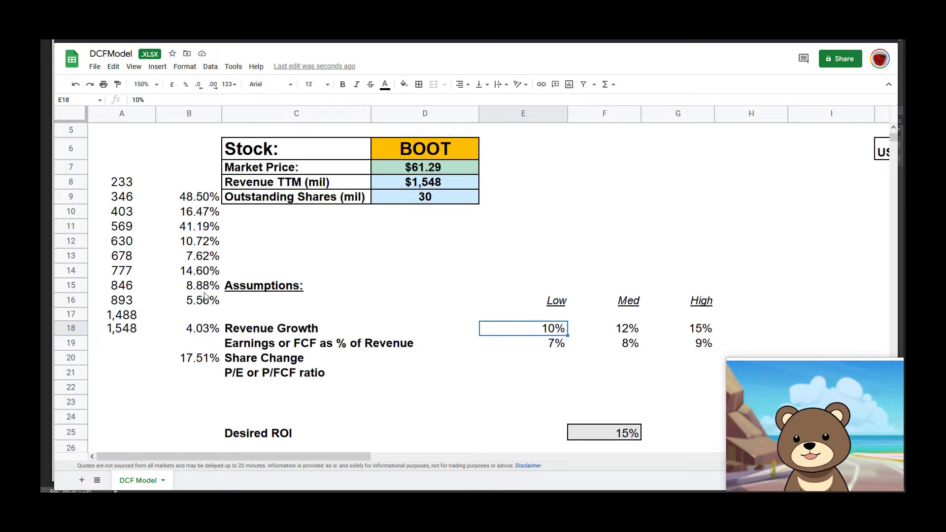
left_click(623, 330)
left_click(691, 335)
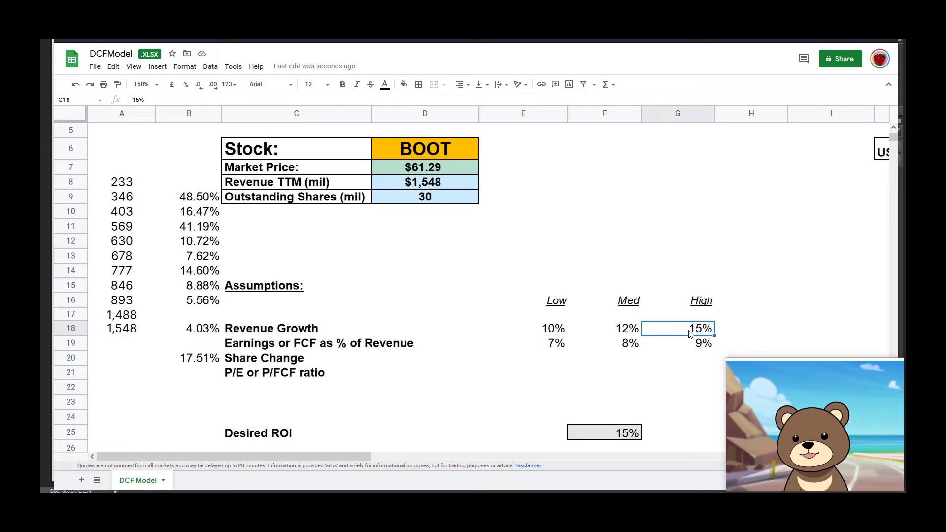
Step: Compare the historical average growth in B20 with the High Revenue Growth assumption in G18
left_click(187, 358)
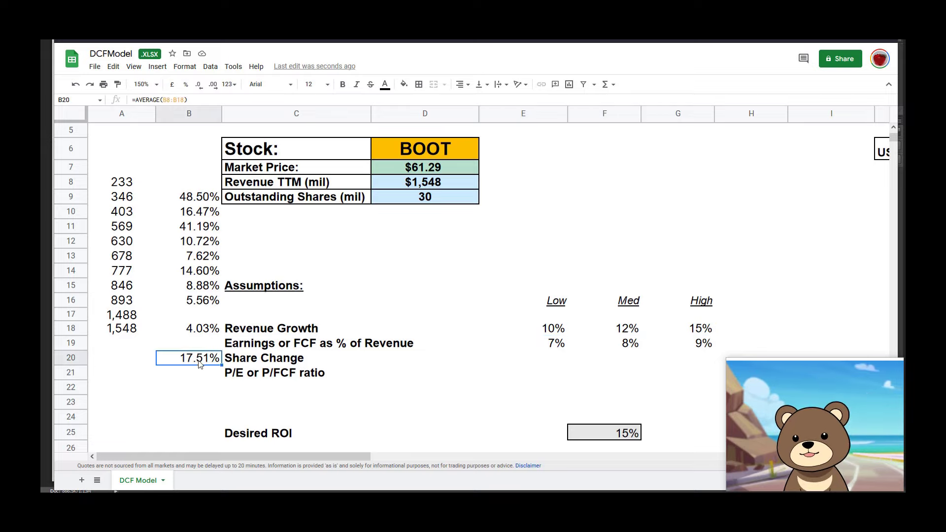
left_click_drag(186, 184, 193, 346)
left_click(196, 386)
left_click(203, 364)
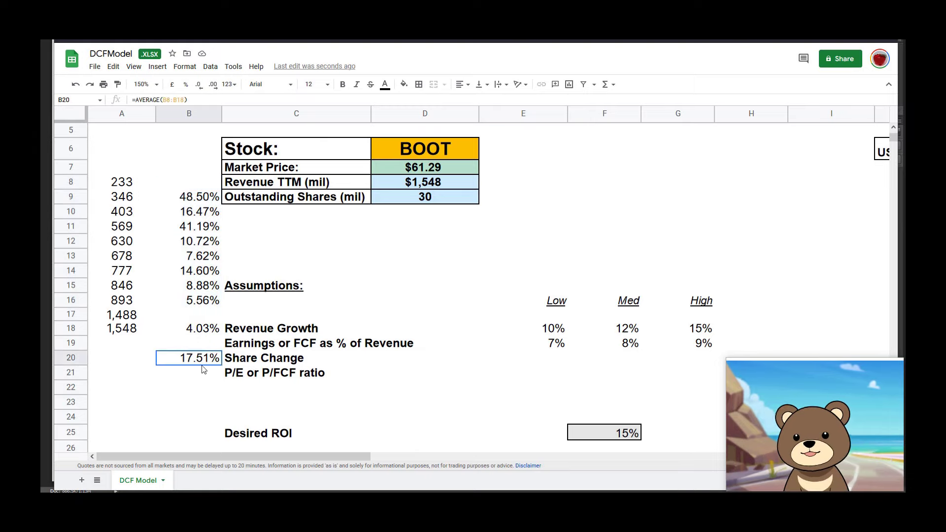
left_click(685, 331)
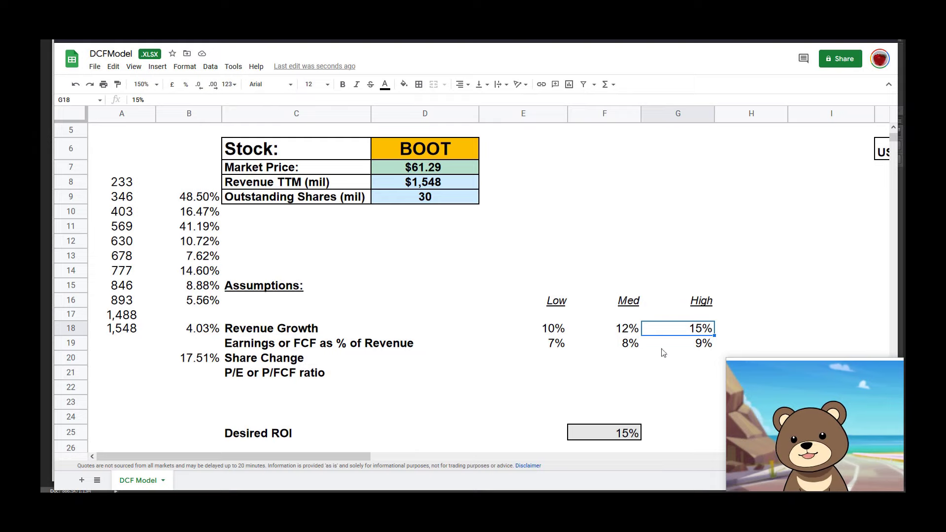
Step: Check the Earnings or FCF as % of Revenue assumption against the Earnings per share and Revenue per share rows on roic.ai
left_click(266, 347)
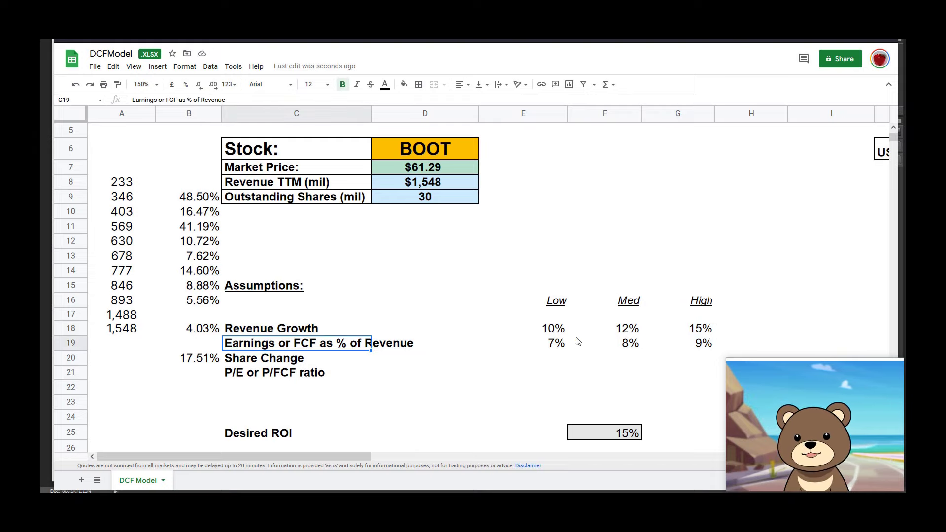
key("Up")
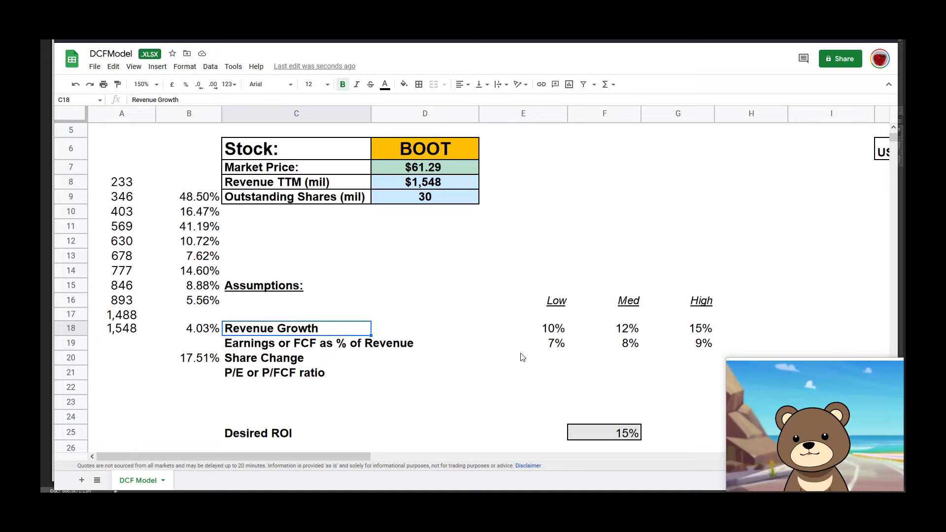
left_click(482, 364)
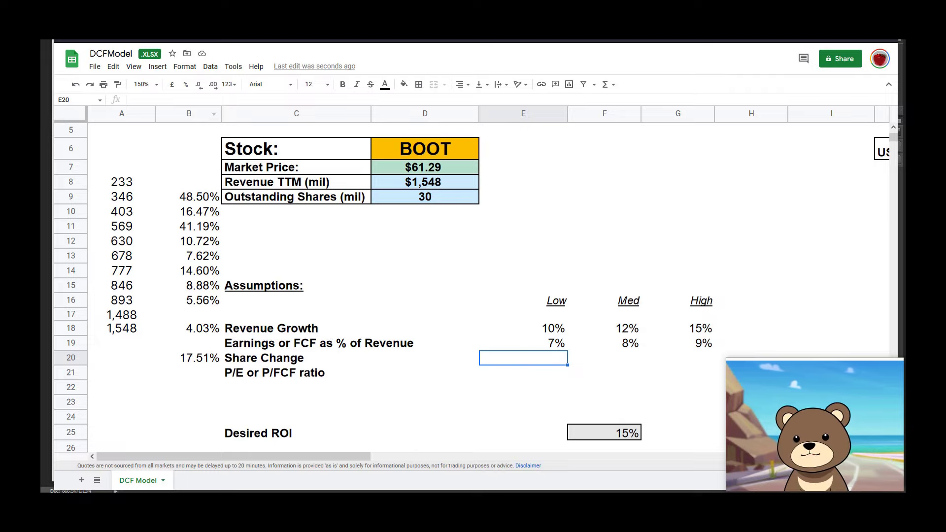
key("alt+Tab")
scroll(148, 207, "up", 1)
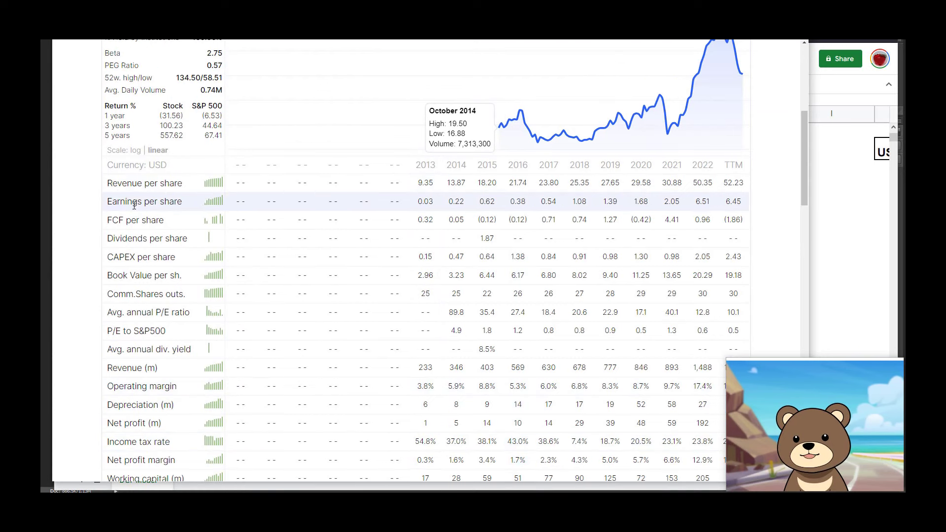
left_click_drag(132, 201, 179, 183)
left_click(237, 184)
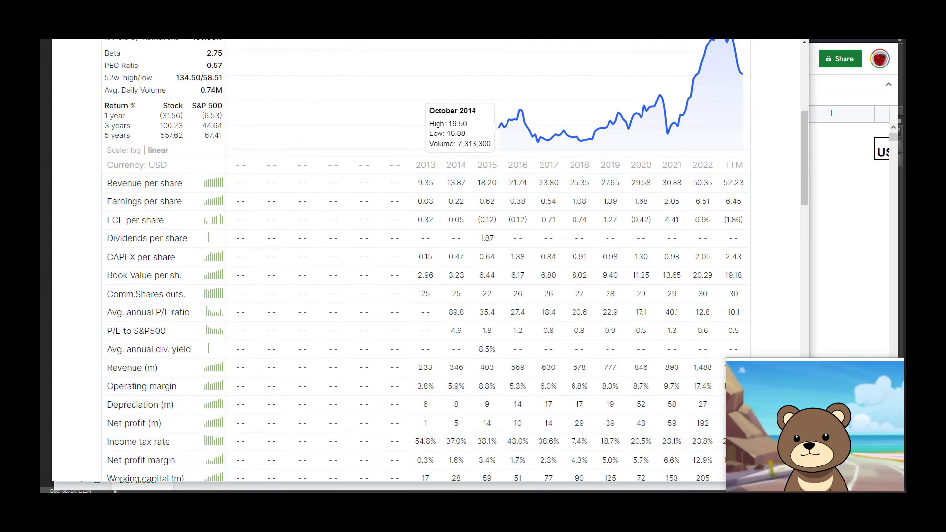
Step: Open Calculator and compute the 2018 earnings margin by dividing earnings per share 1.08 by revenue per share 25.35
key("XF86Calculator")
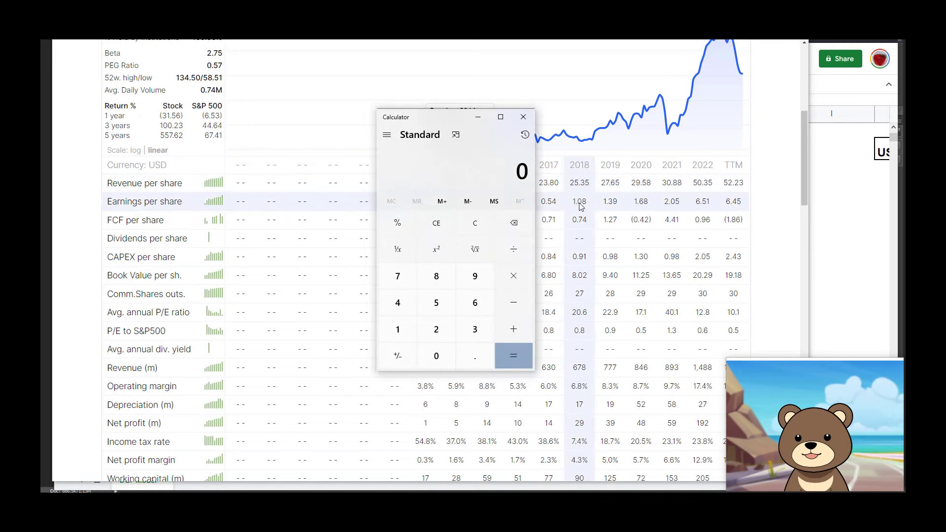
type("1.08")
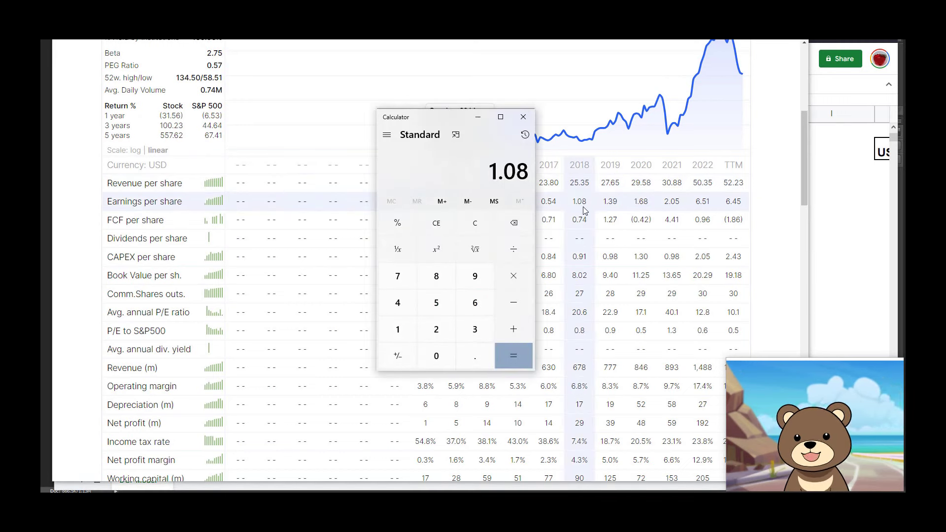
key("slash")
type("25.35")
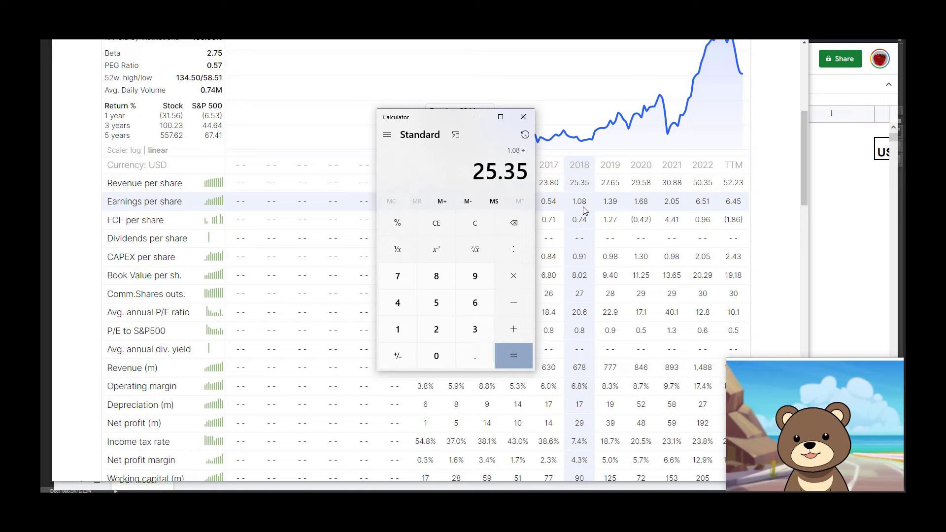
key("Return")
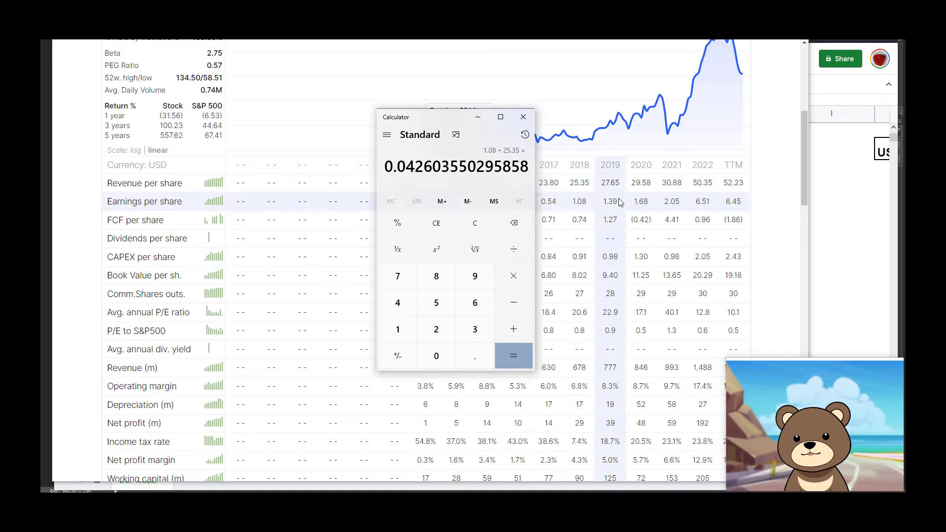
Step: Compute the 2019 earnings margin by dividing earnings per share 1.39 by revenue per share 27.65
type("1.39")
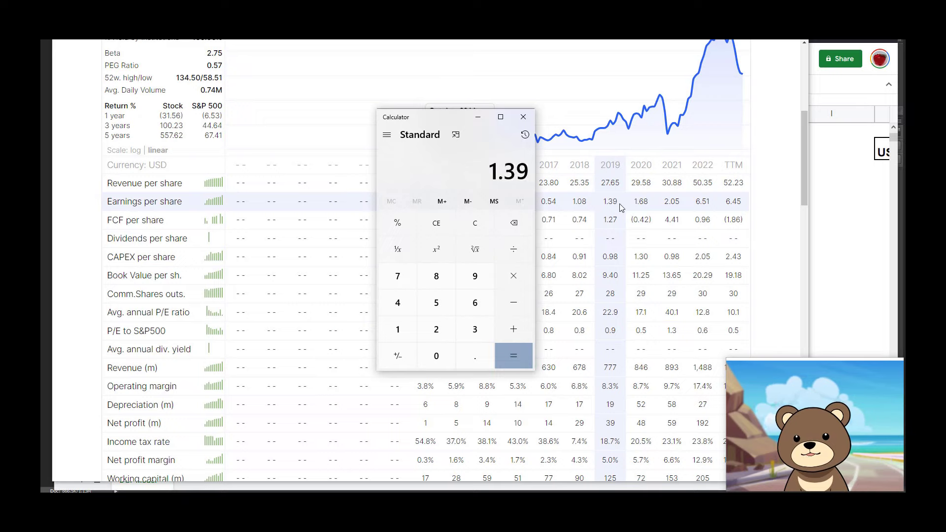
type(" ÷ 27.65")
key("Return")
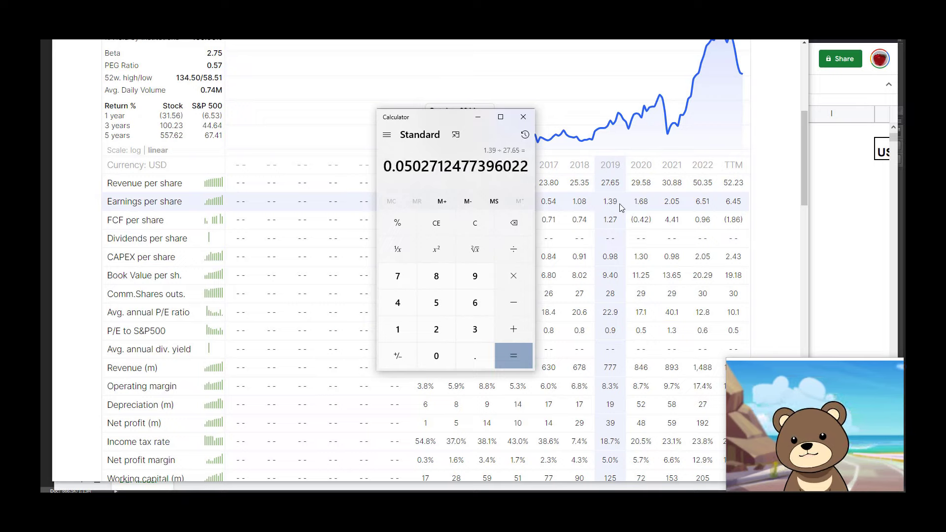
Step: Clear the calculator and compute the 2021 earnings margin as 2.05 divided by 30.88
key("Escape")
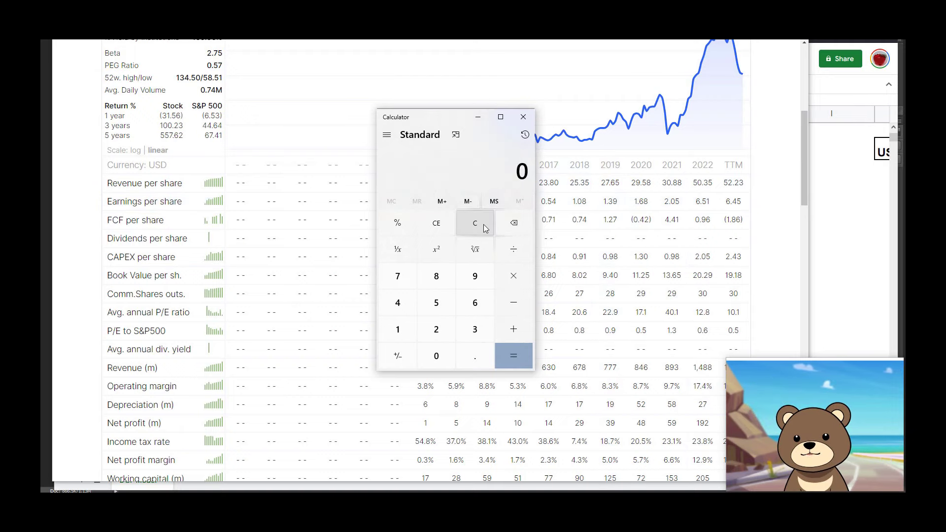
type("2.05/30.88")
key("Return")
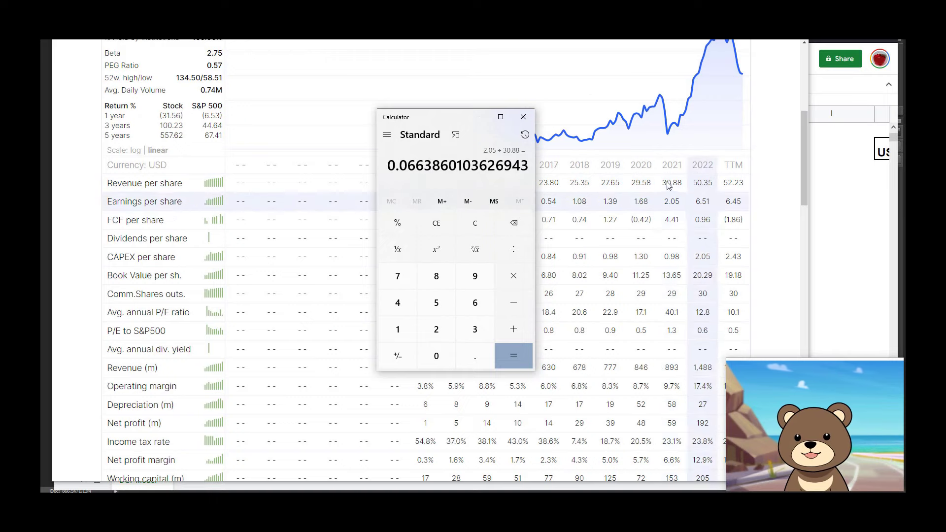
Step: Clear the calculator and compute the 2022 earnings margin as 6.51 divided by 50.35
left_click(473, 225)
type("6.51")
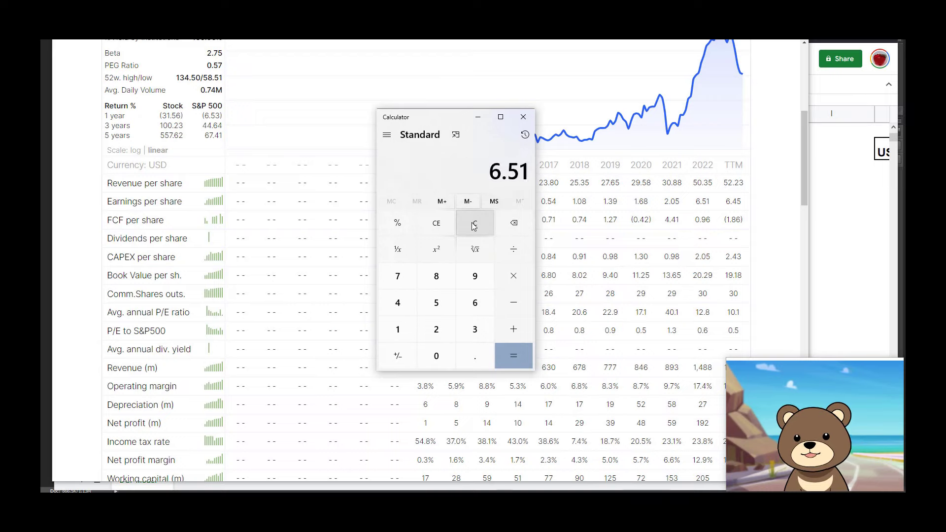
key("slash")
type("50.35")
key("Return")
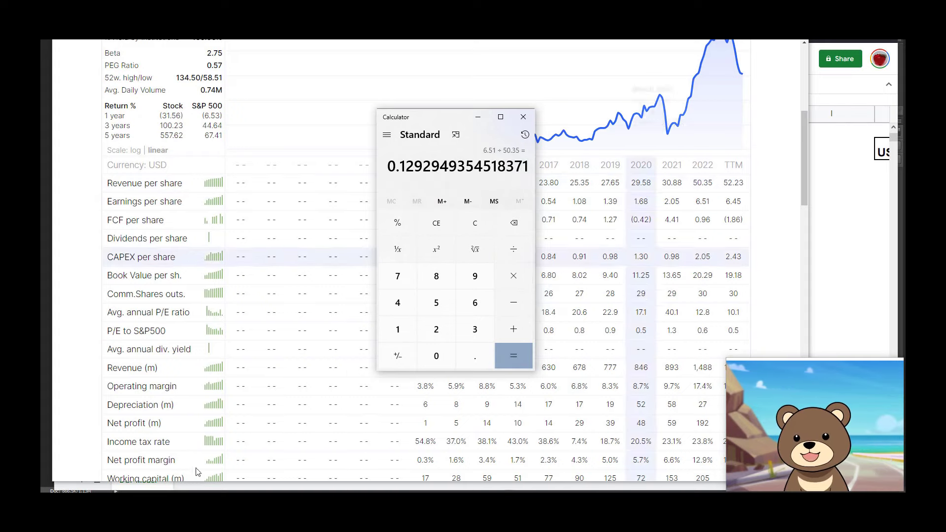
Step: Return to the DCFModel sheet and review the Low, Med and High Earnings or FCF as % of Revenue assumptions in row 19
key("alt+Tab")
left_click(510, 347)
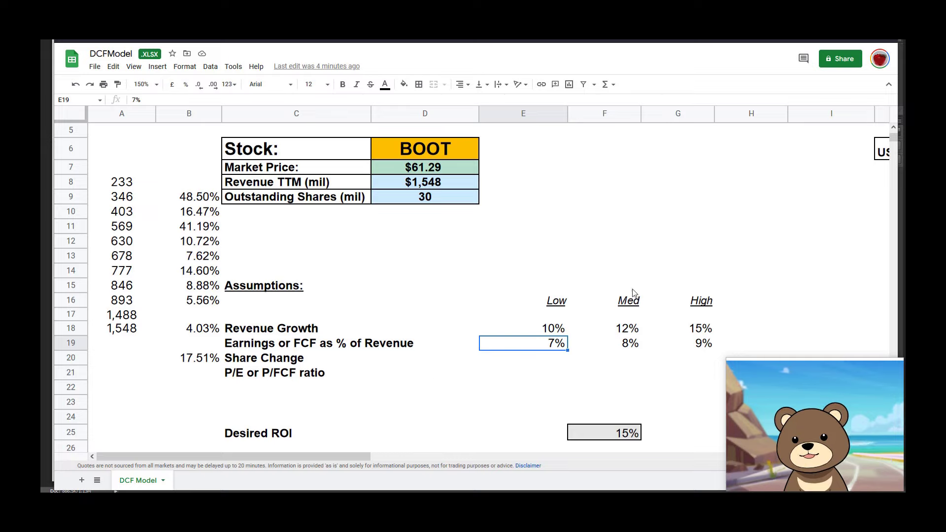
left_click(622, 350)
left_click(686, 349)
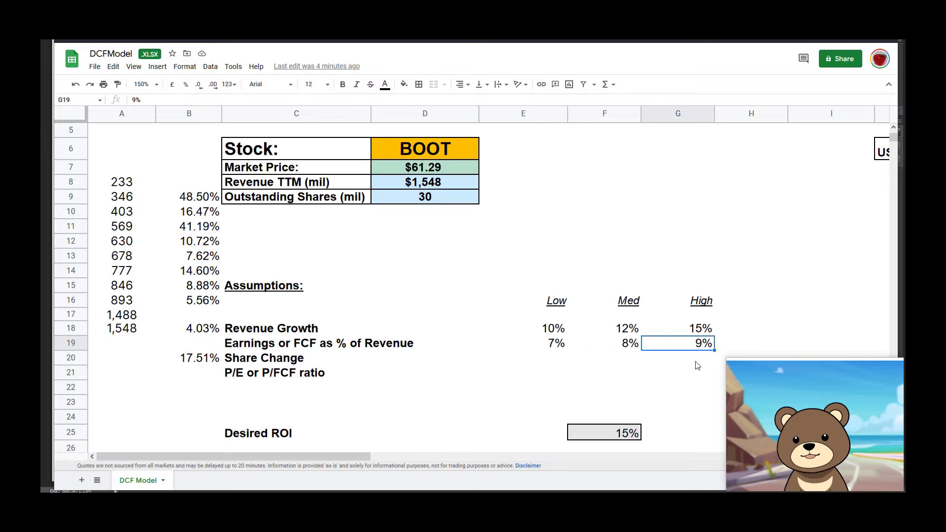
Step: Move on to the Share Change assumption in row 20 and bring up the Argus Research report on Boot Barn Holdings
left_click(522, 402)
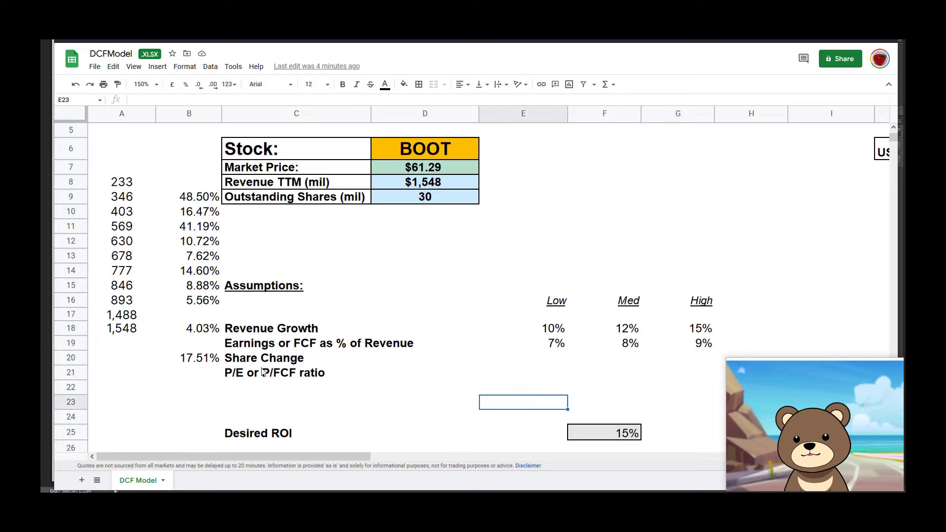
left_click(362, 358)
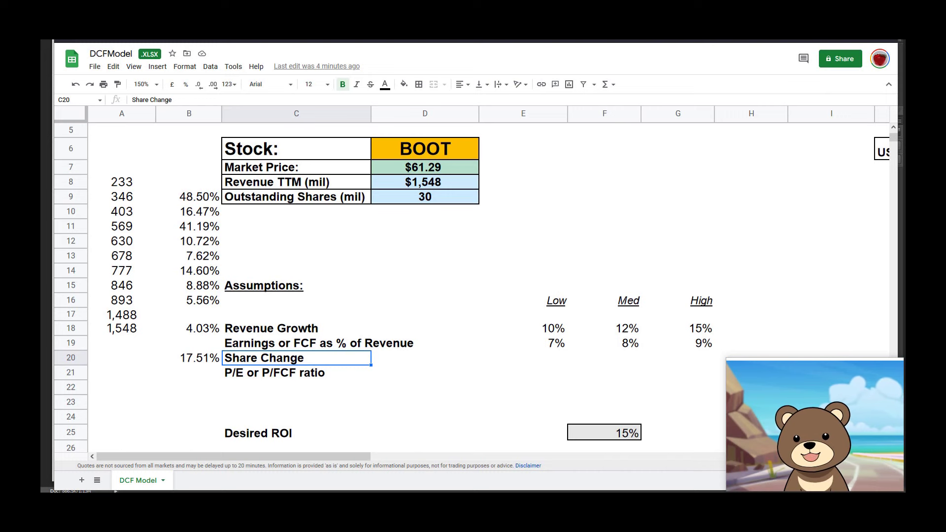
key("ctrl+Tab")
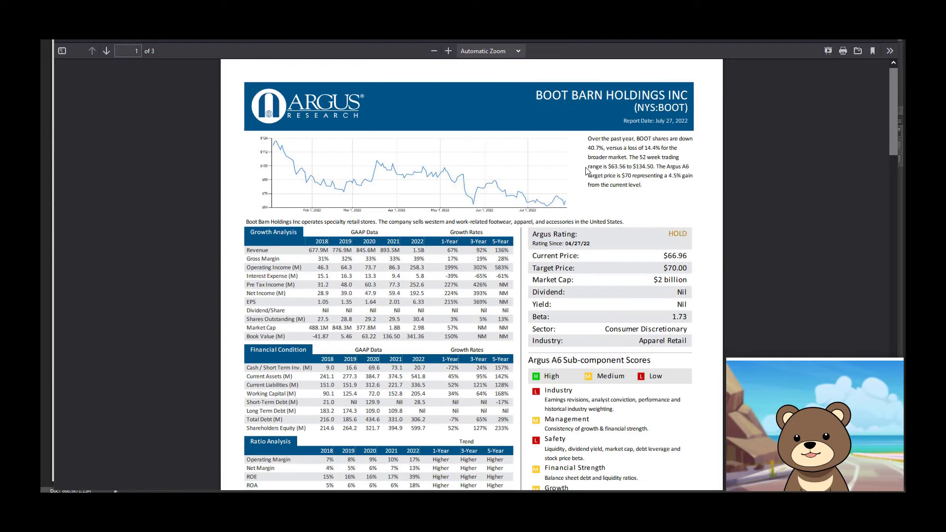
Step: Examine the Shares Outstanding row for 2018–2022 and its growth rates in the Argus report, and return to the DCFModel sheet
scroll(586, 170, "up", 3)
scroll(574, 79, "up", 1)
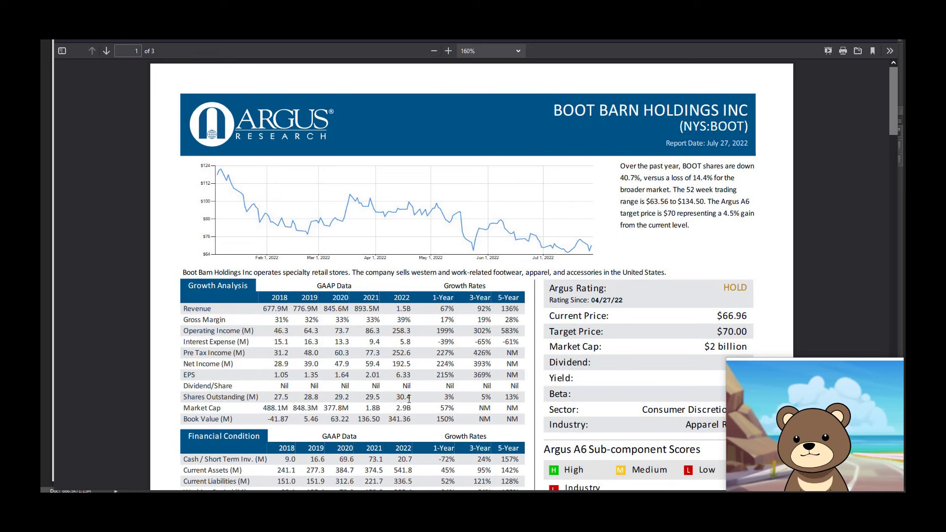
scroll(394, 404, "up", 1)
left_click_drag(397, 399, 357, 397)
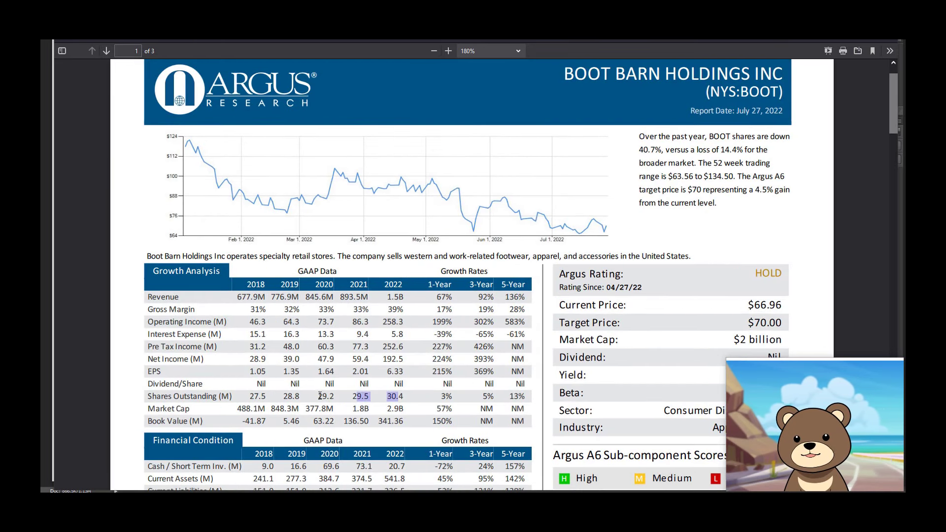
left_click(404, 425)
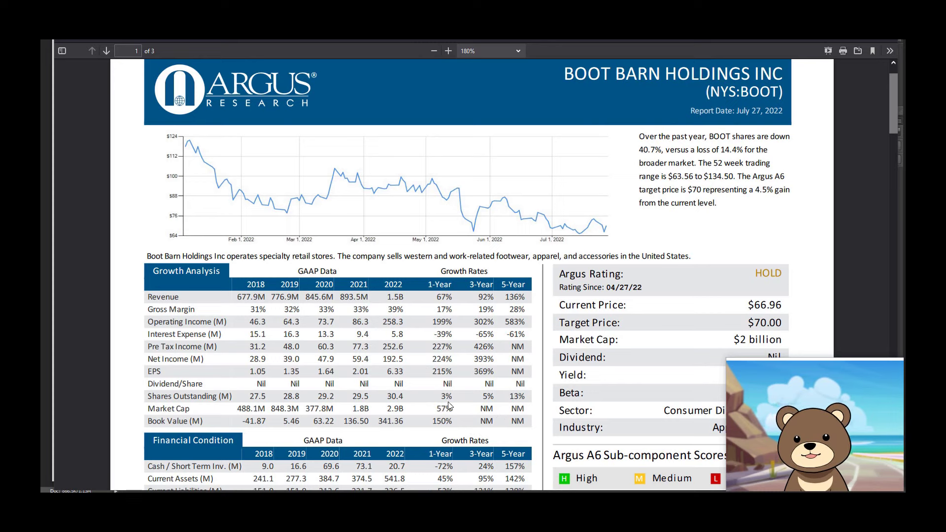
left_click_drag(443, 397, 481, 397)
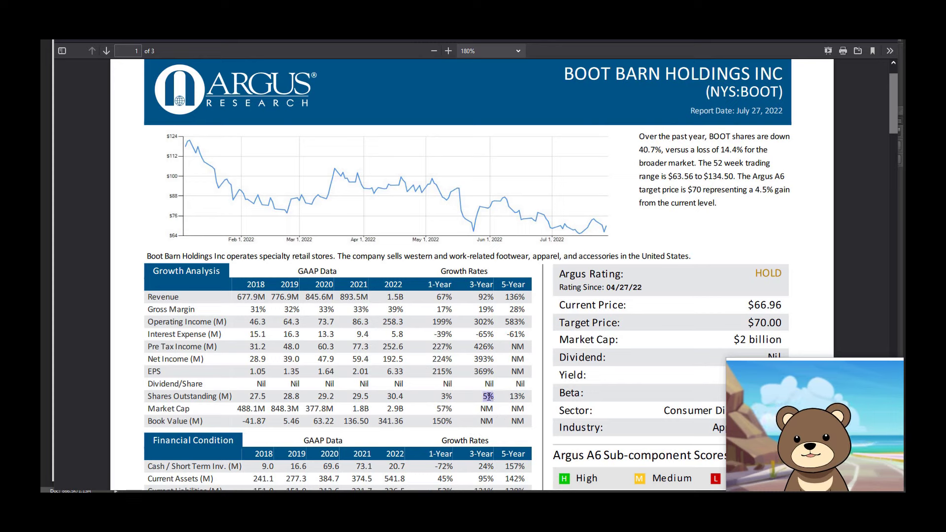
left_click(446, 408)
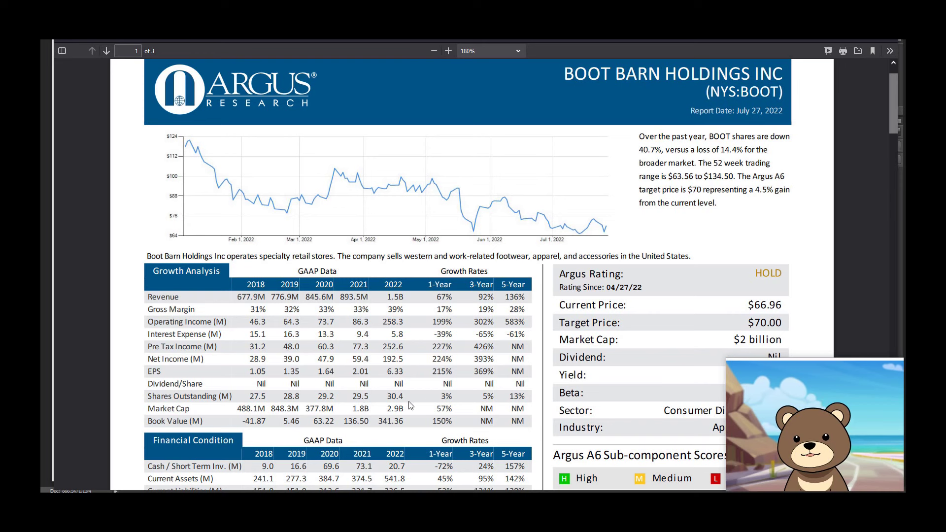
key("ctrl+Tab")
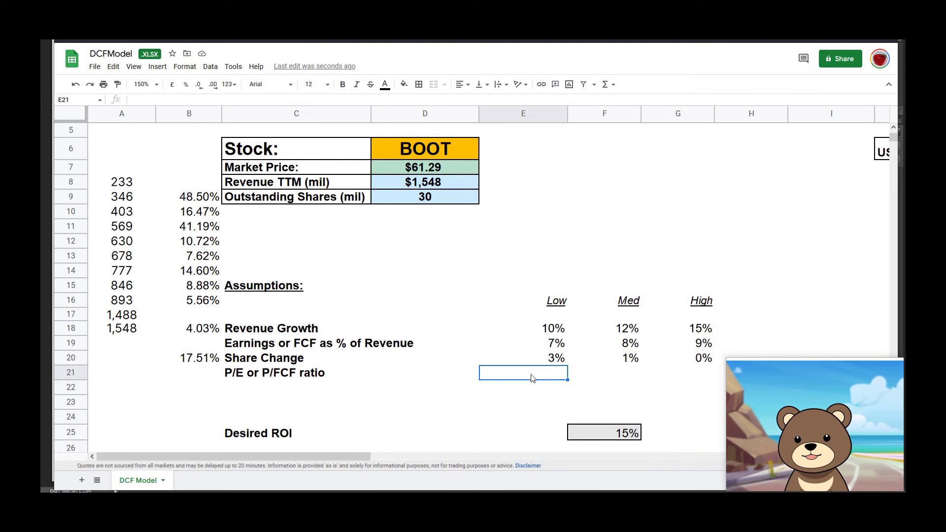
Step: Switch to the roic.ai page for Boot Barn and examine the Avg. annual P/E ratio row from 2014 to TTM
key("ctrl+Tab")
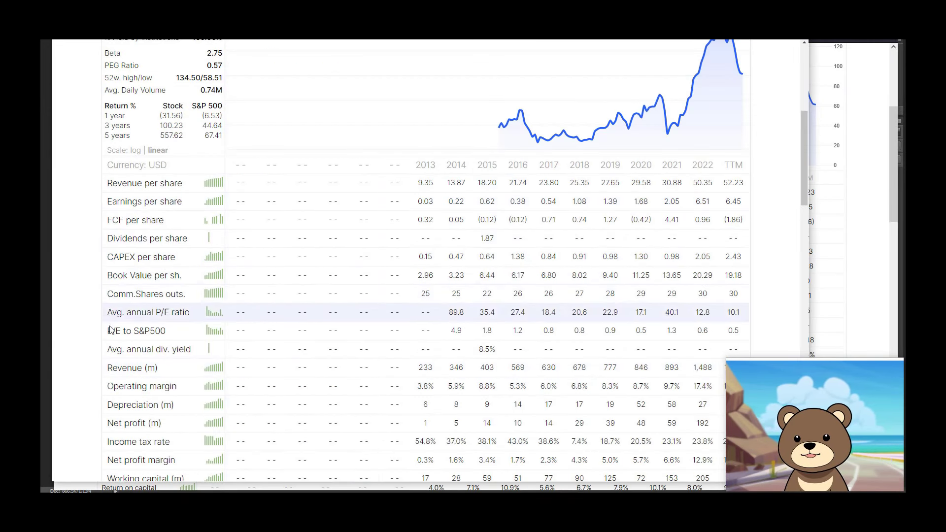
left_click_drag(107, 331, 155, 331)
triple_click(144, 314)
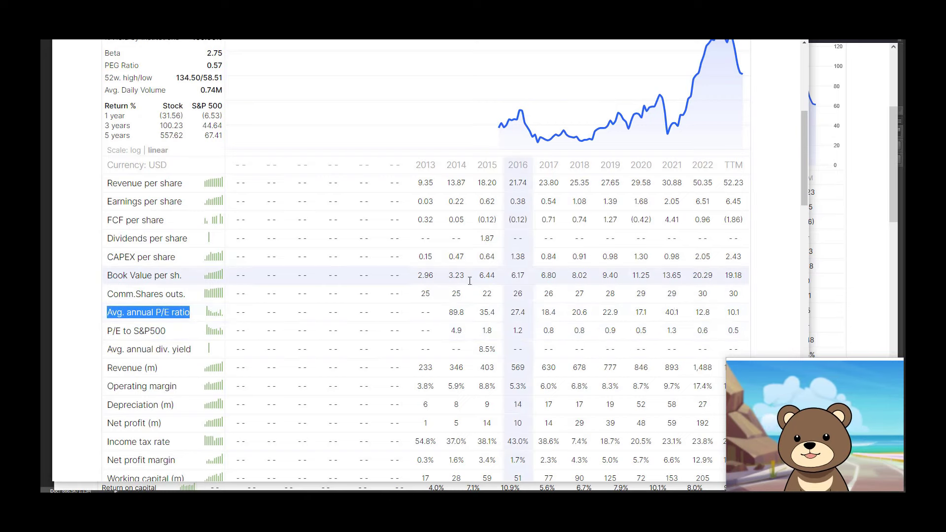
left_click_drag(727, 312, 737, 314)
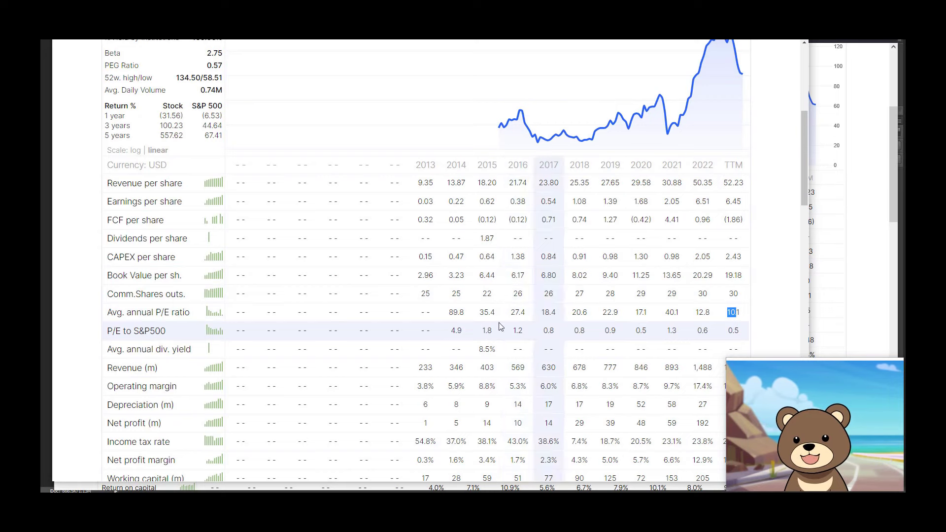
double_click(456, 314)
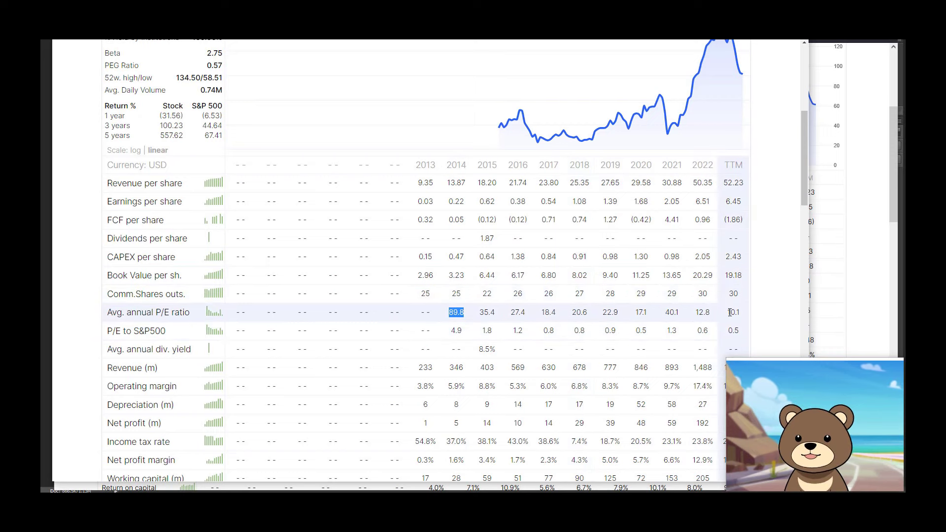
left_click_drag(727, 313, 743, 316)
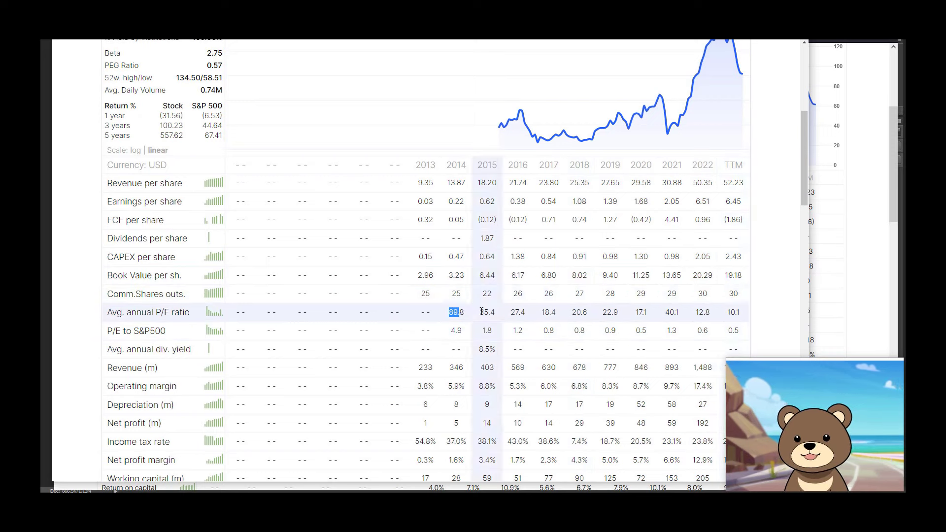
Step: Copy the 2015–2022 average annual P/E ratios into DCFModel starting at A8, clearing the old figures in A8:B20 first
left_click_drag(478, 313, 495, 315)
left_click(712, 311, "shift")
key("ctrl+c")
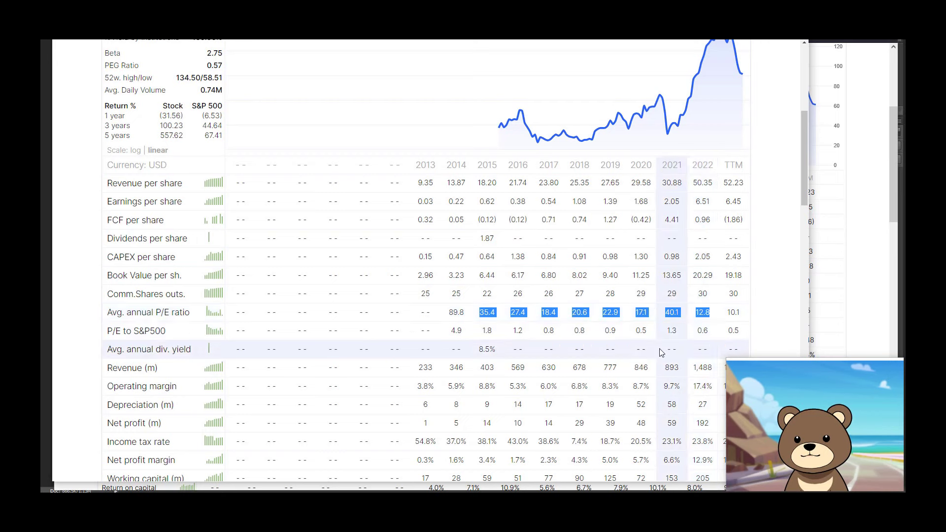
key("alt+Tab")
left_click_drag(122, 182, 189, 358)
key("Delete")
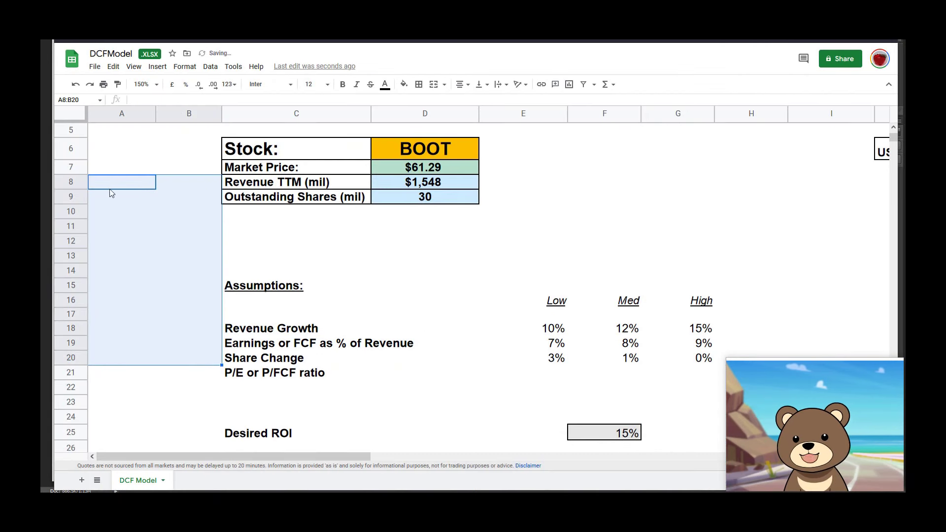
left_click(111, 185)
key("ctrl+v")
Step: Calculate the average of the P/E ratios in A8:A15 in cell A17 with the AVERAGE function
left_click(119, 314)
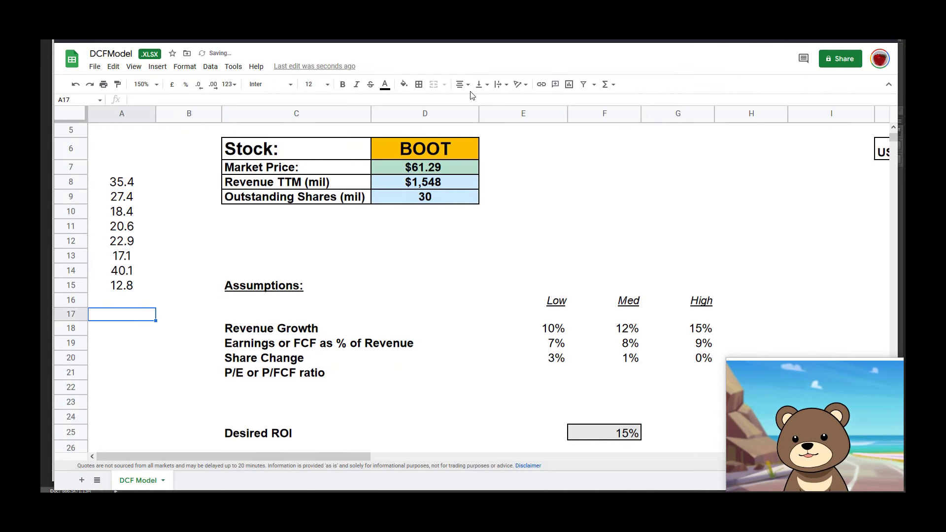
left_click(609, 84)
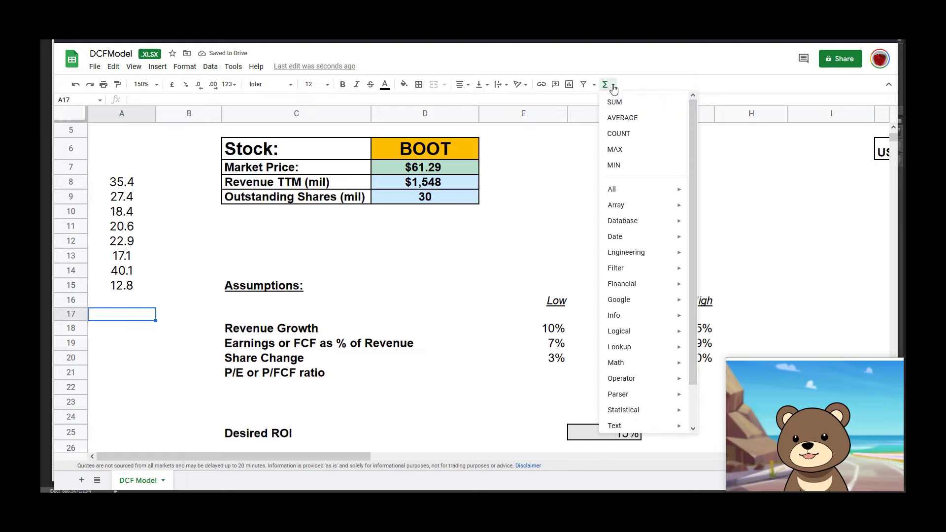
left_click(617, 117)
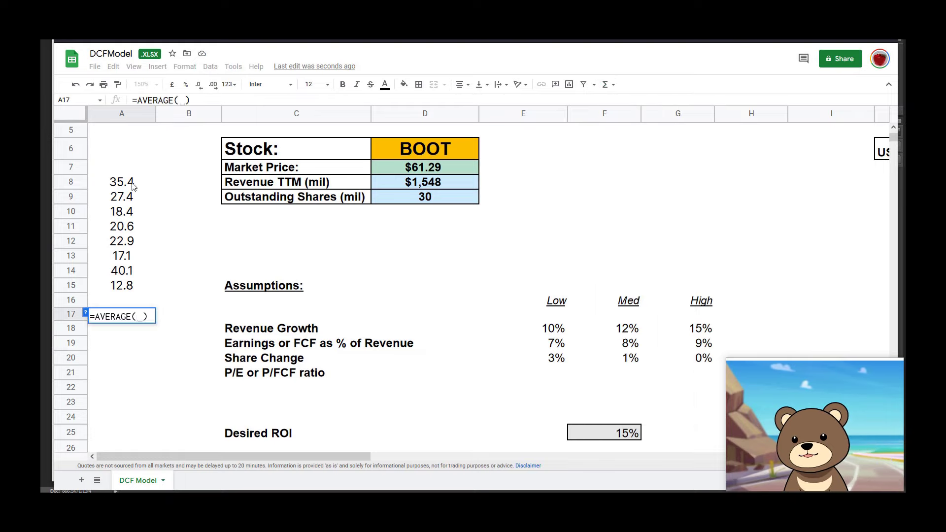
left_click_drag(121, 182, 127, 289)
key("Return")
key("Up")
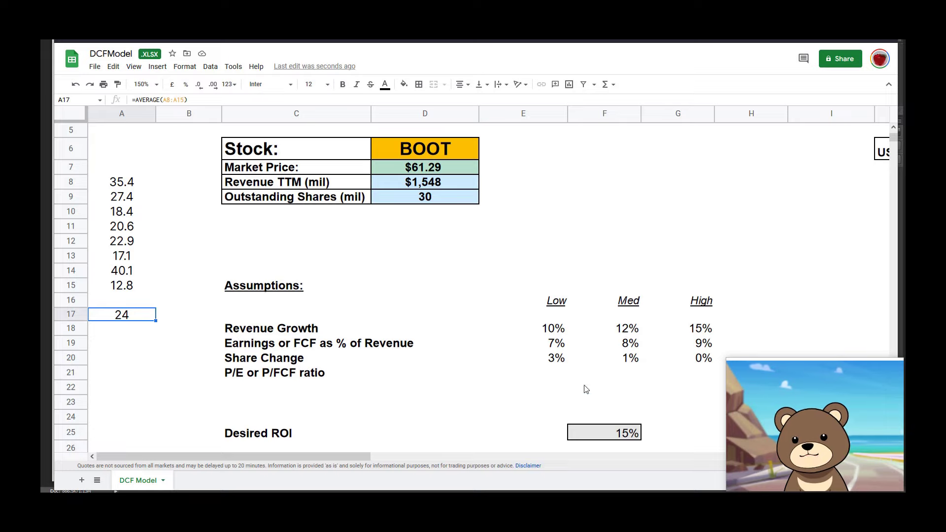
Step: Set the P/E or P/FCF ratio assumptions in row 21 to 12 for Low, 15 for Med and 24 for High
left_click(544, 373)
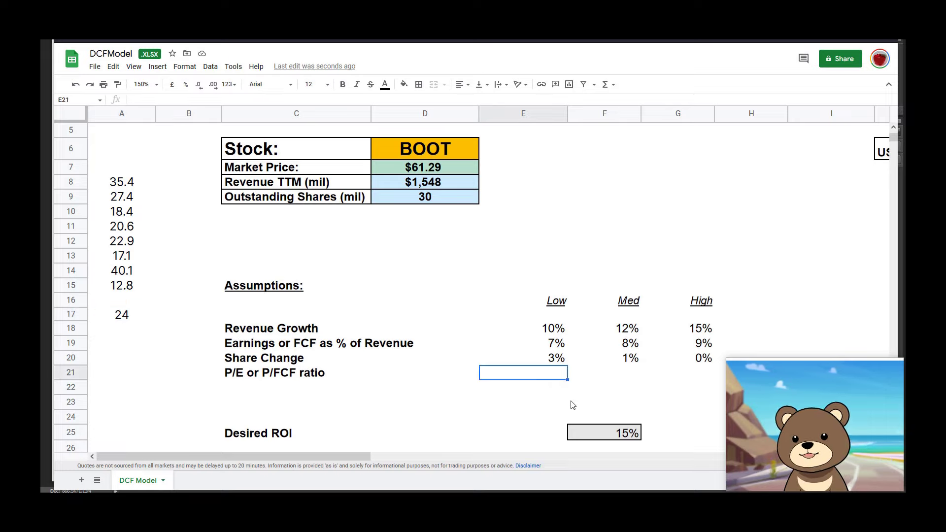
type("12")
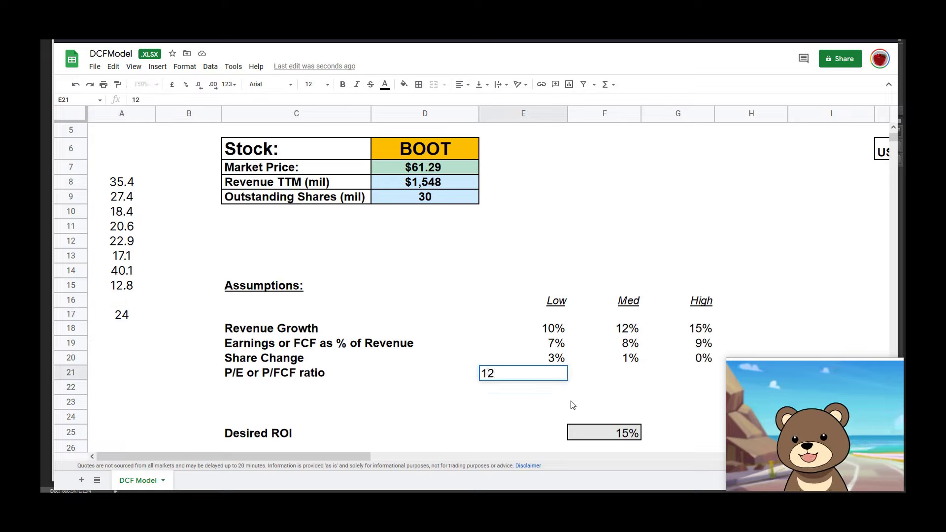
key("Tab")
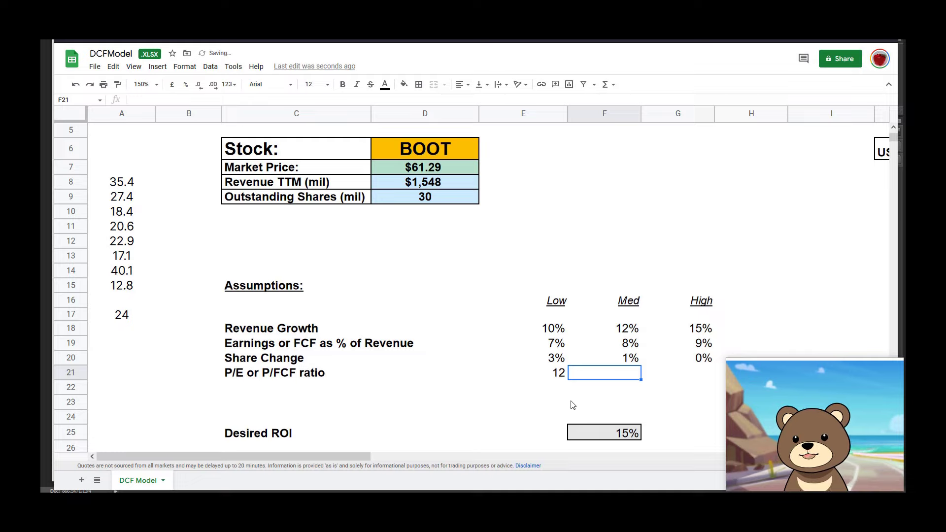
type("15")
key("Tab")
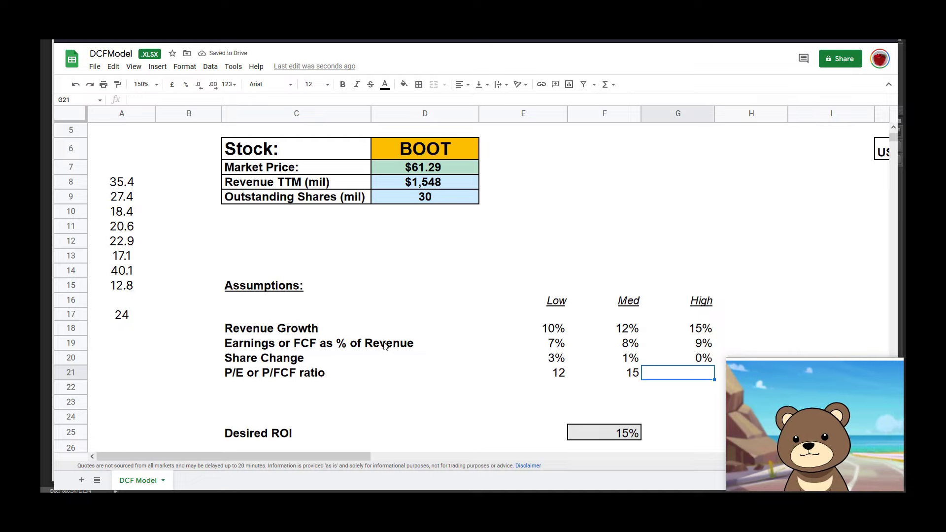
type("24")
key("Return")
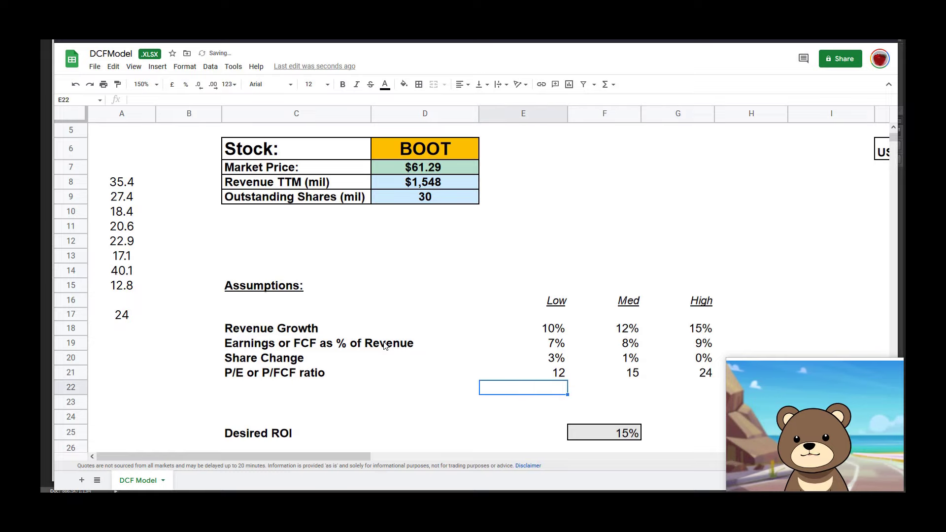
Step: Check the Desired ROI assumption in cell F25
left_click(283, 436)
left_click(608, 434)
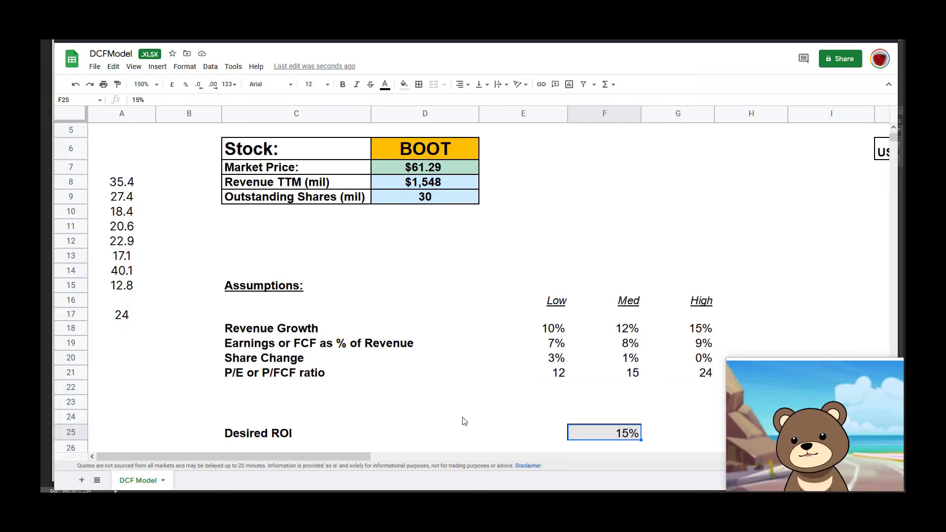
left_click(487, 415)
left_click(578, 436)
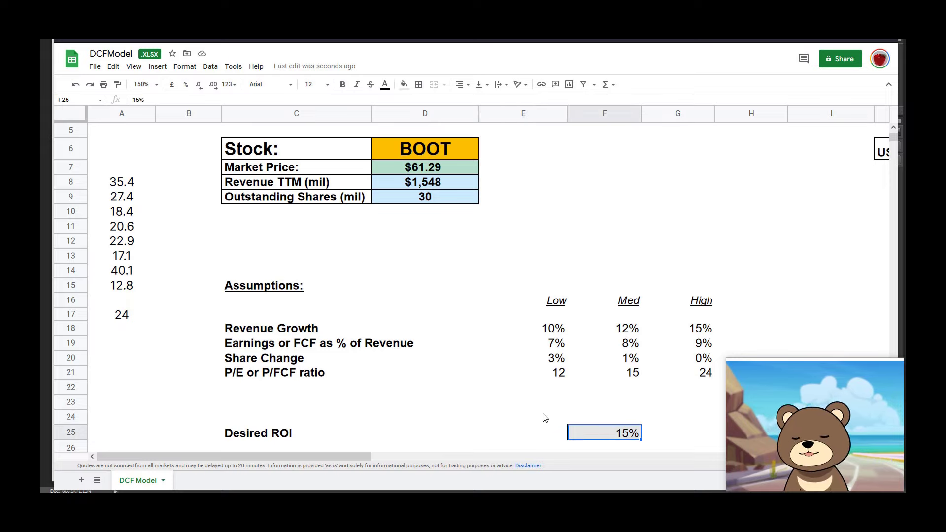
Step: Review the Low, Med and High Buy Target prices in row 27 below the Desired ROI
scroll(542, 417, "down", 2)
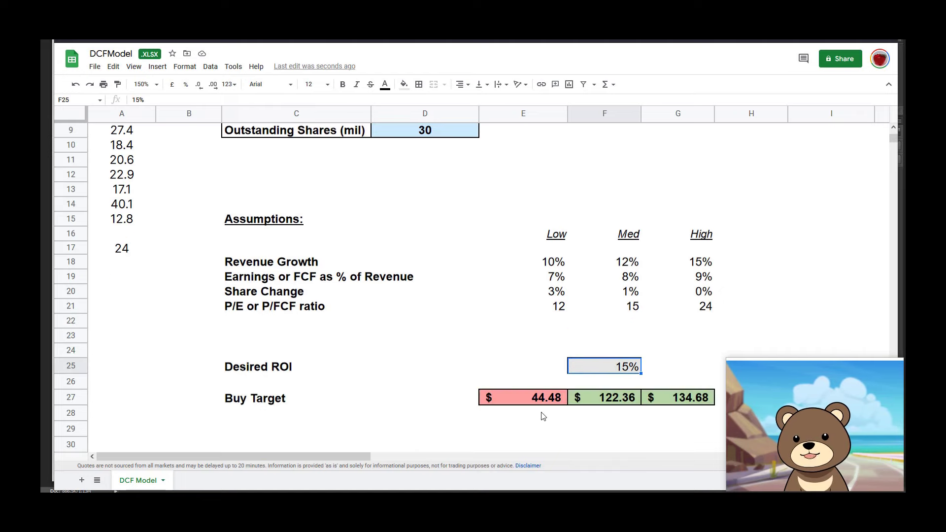
left_click(478, 338)
left_click(458, 414)
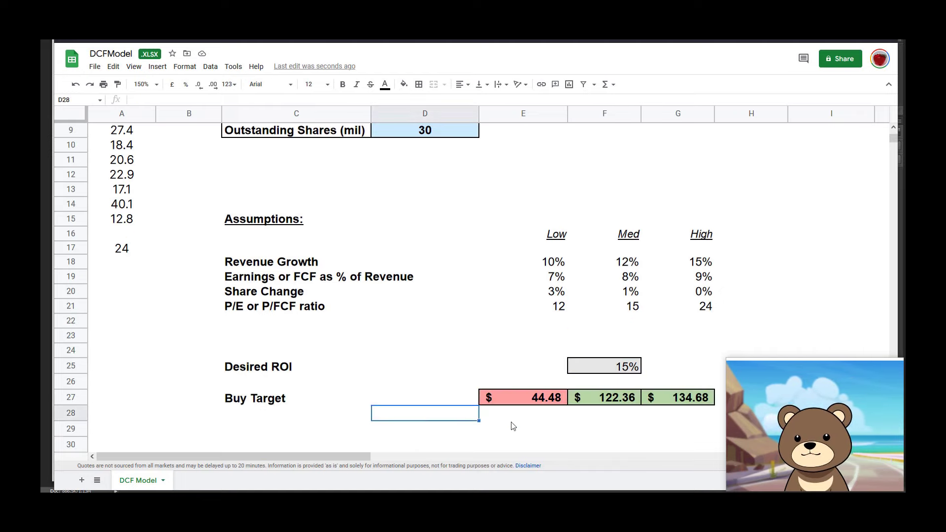
left_click(533, 425)
left_click(586, 415)
scroll(538, 301, "up", 2)
scroll(529, 364, "down", 2)
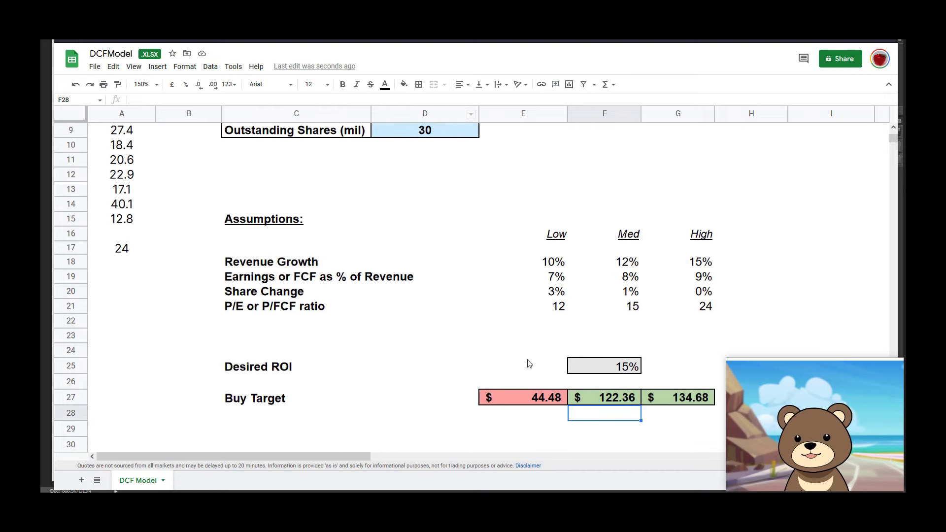
left_click(474, 353)
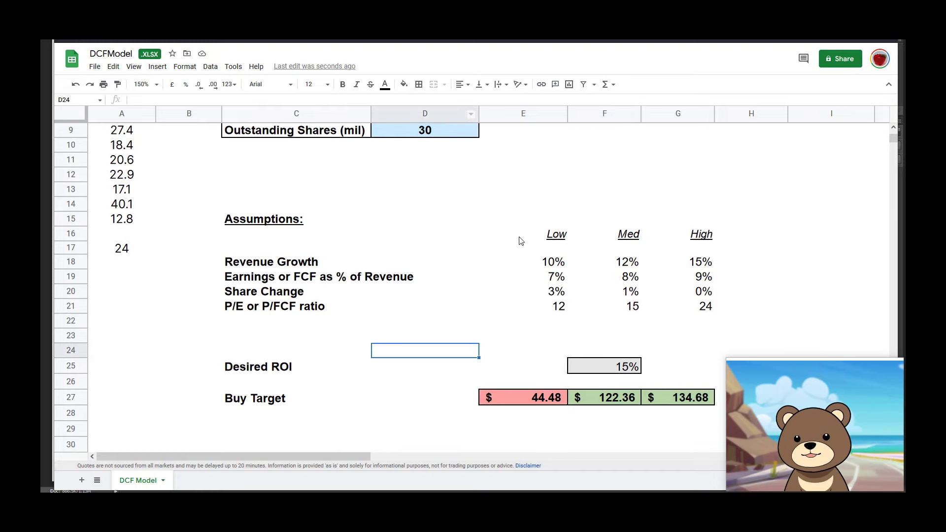
Step: Compare the Low Buy Target in E27 with the Low assumptions and the stock's Market Price in D7
left_click(531, 401)
scroll(538, 343, "up", 2)
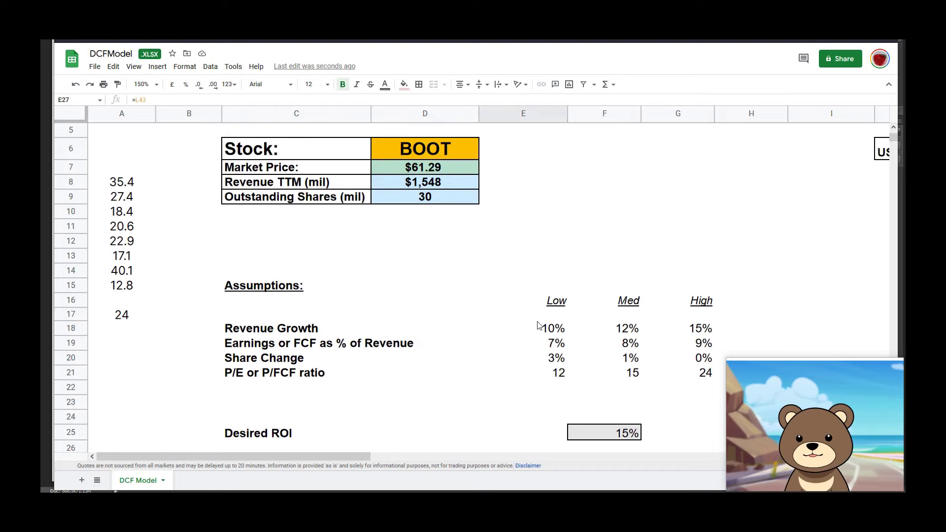
scroll(539, 328, "down", 2)
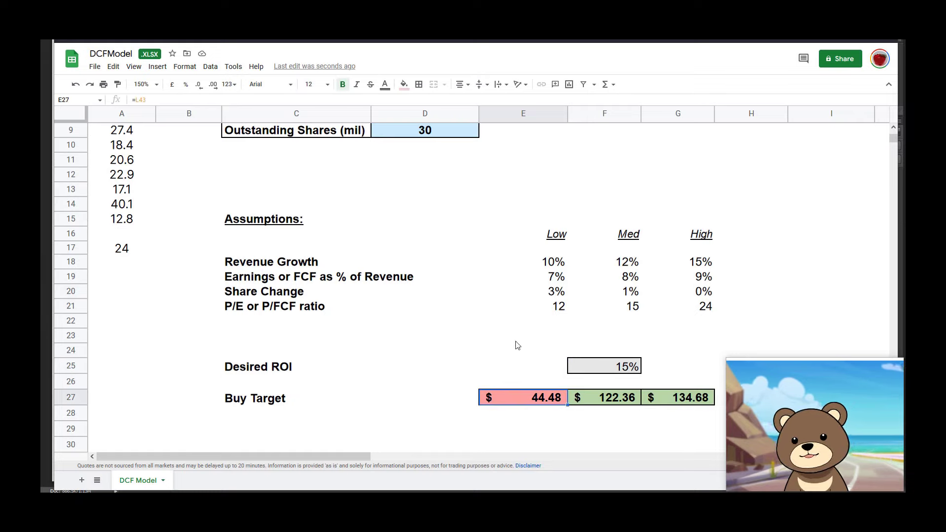
scroll(520, 350, "up", 2)
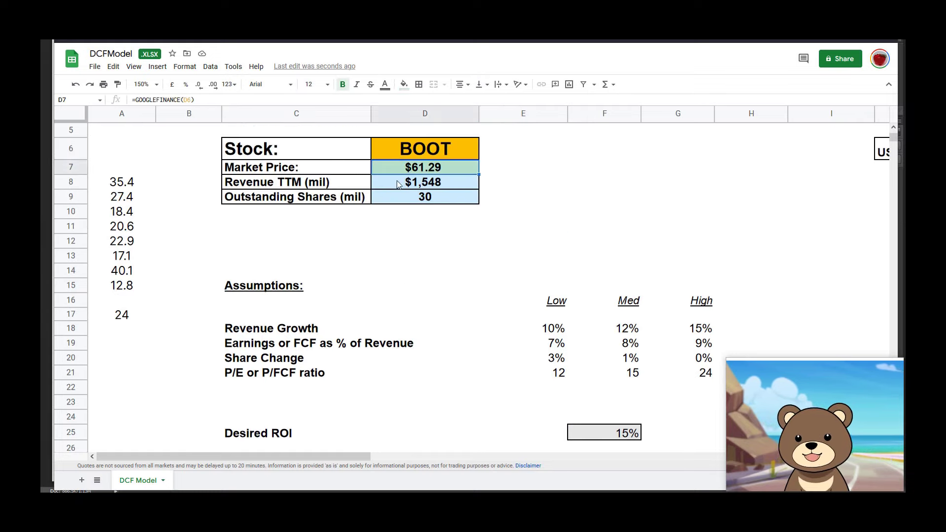
scroll(460, 300, "down", 2)
Step: Compare the Med and High Buy Targets in F27 and G27 with the Low one and the assumptions behind them
left_click(599, 399)
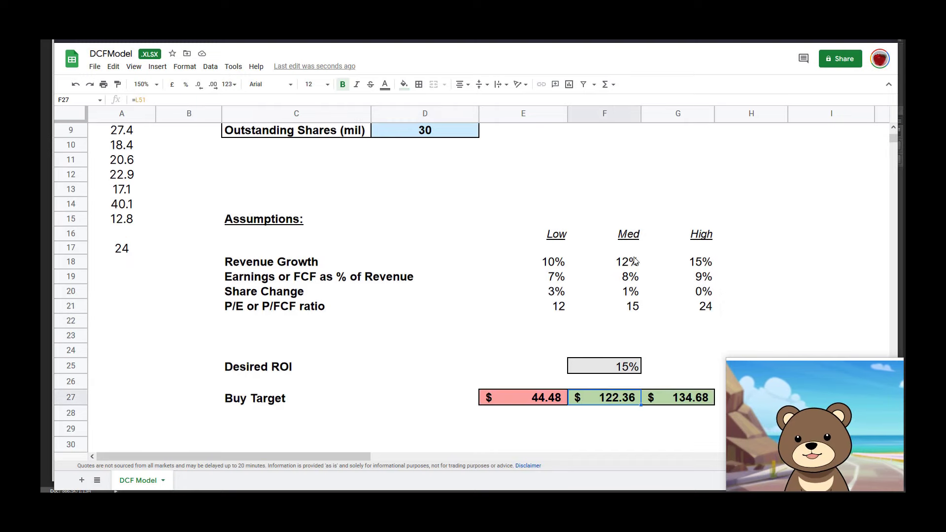
left_click(539, 403)
left_click(605, 400)
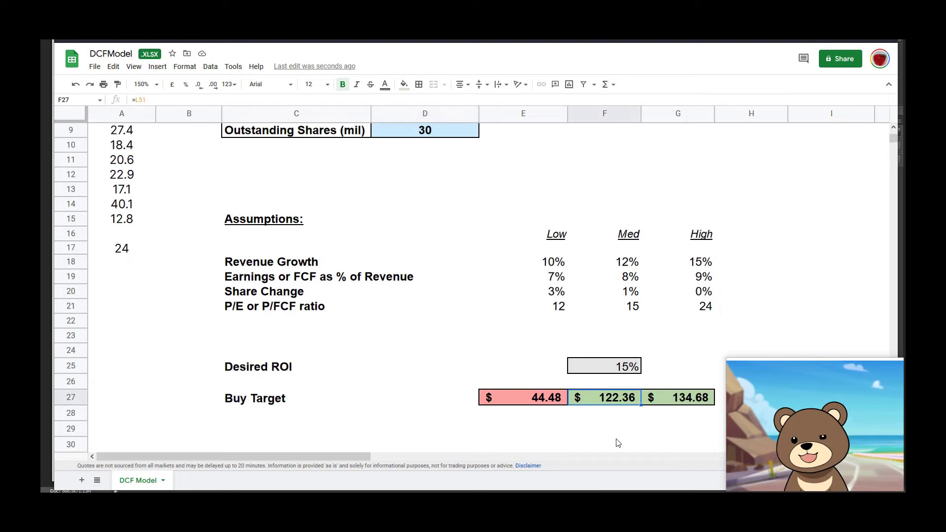
left_click(543, 404)
key("Right")
key("Right")
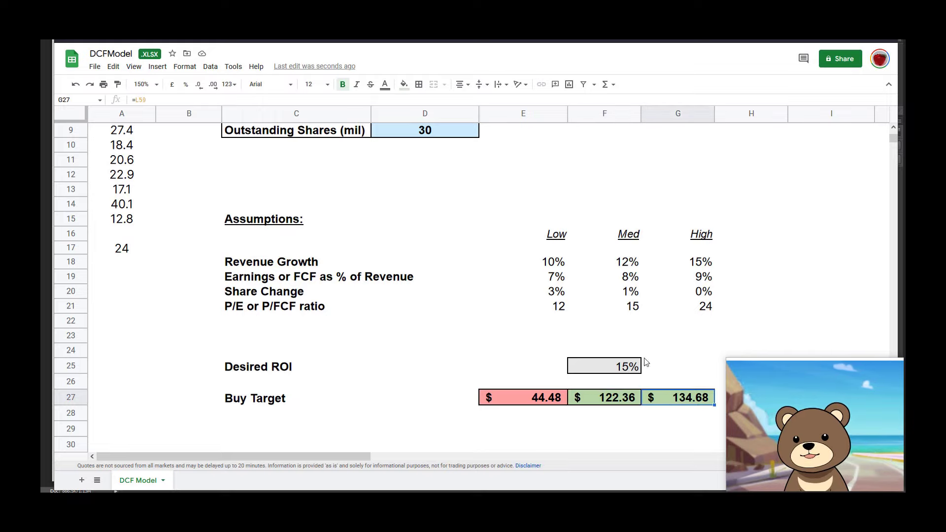
left_click_drag(697, 218, 694, 325)
left_click(695, 351)
left_click(690, 398)
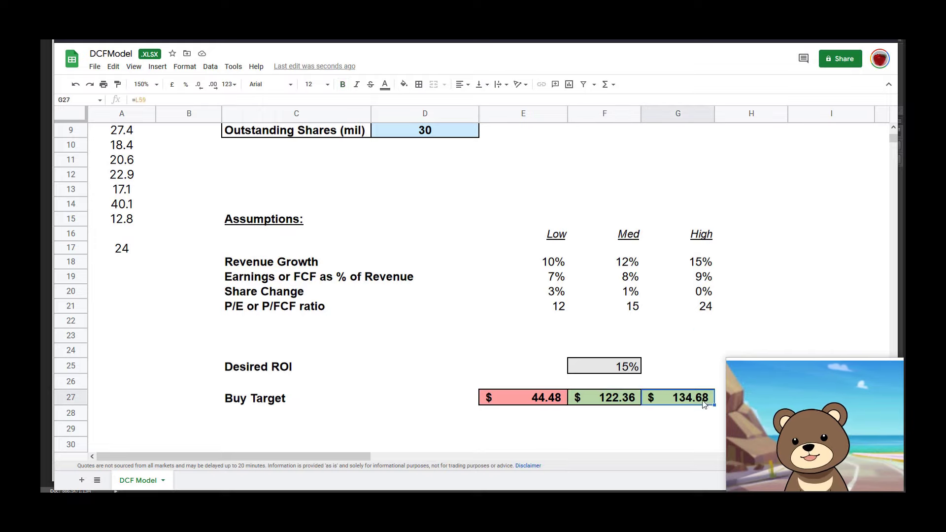
Step: Compare the Market Price in D7 with the Low, Med and High Buy Targets in row 27
scroll(486, 264, "up", 3)
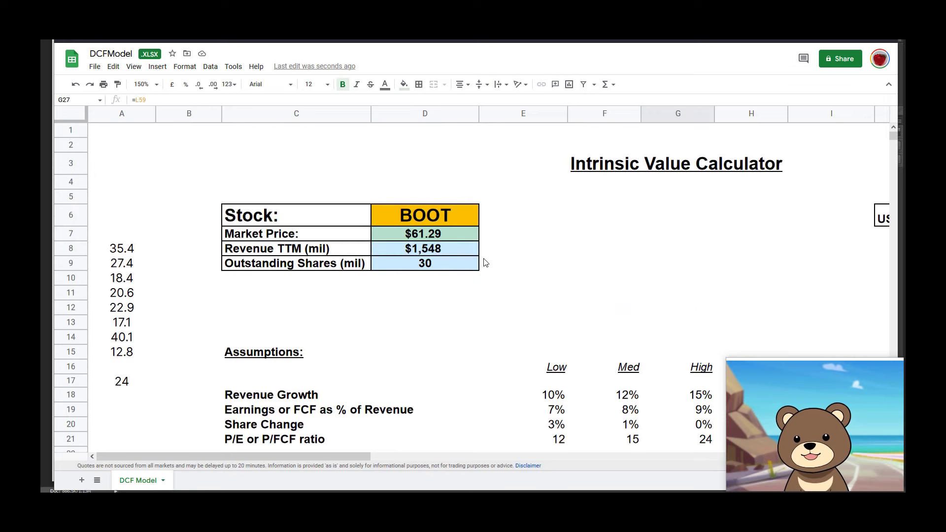
left_click(424, 232)
scroll(466, 318, "down", 3)
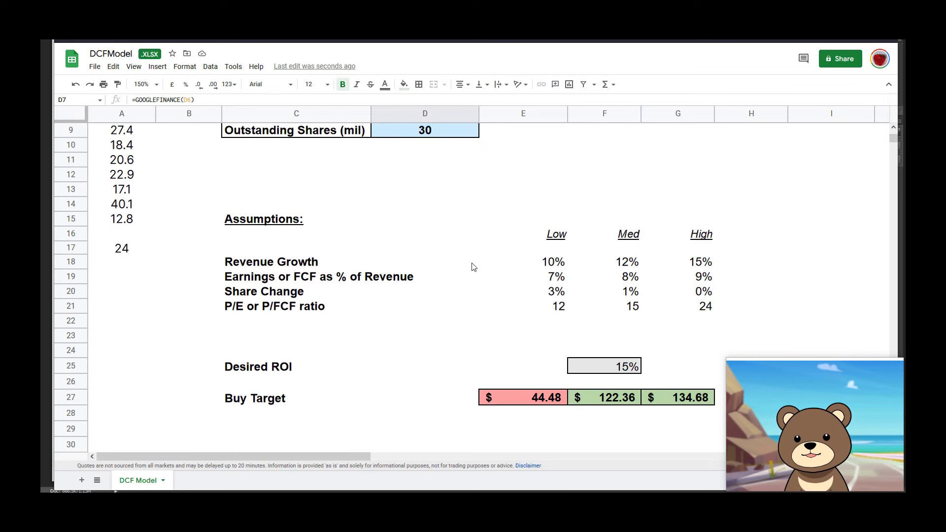
scroll(458, 237, "up", 2)
scroll(411, 223, "down", 2)
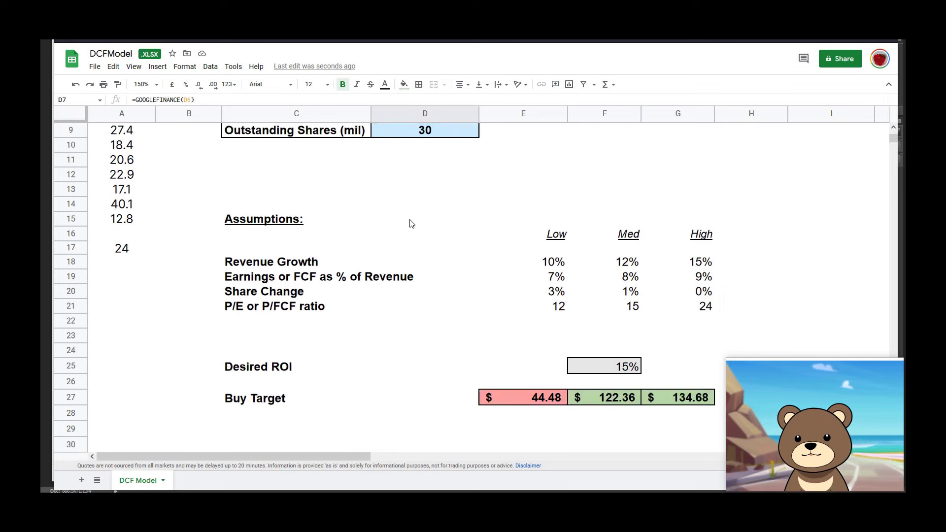
Step: Clear the scratch P/E figures from A8:A17 beside the stock data and assumptions
left_click(605, 335)
scroll(494, 304, "up", 2)
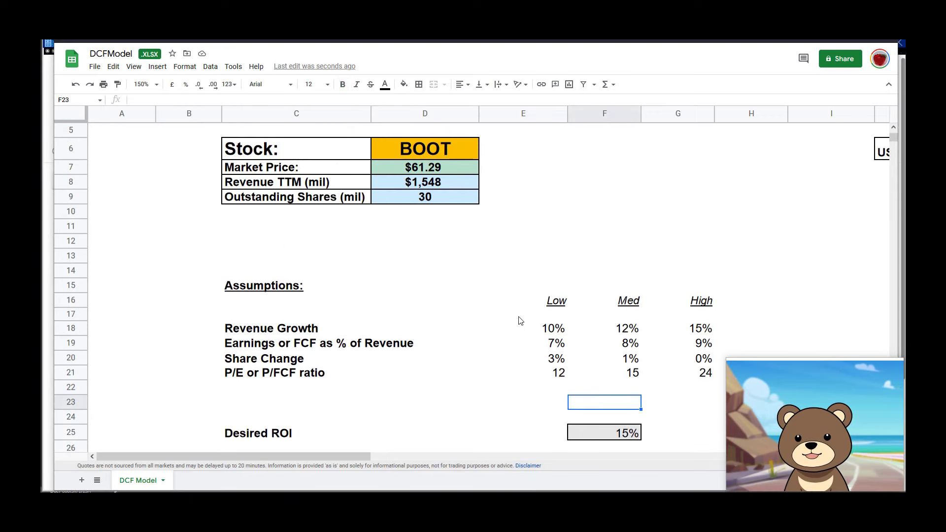
scroll(519, 321, "down", 2)
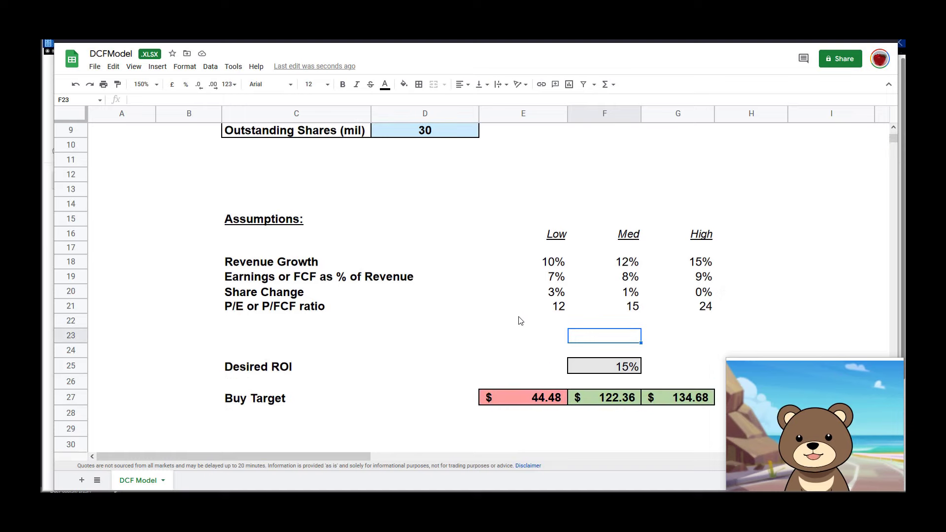
Step: Check the Low Buy Target in E27 against the Low Revenue Growth and P/E ratio assumptions
left_click(542, 399)
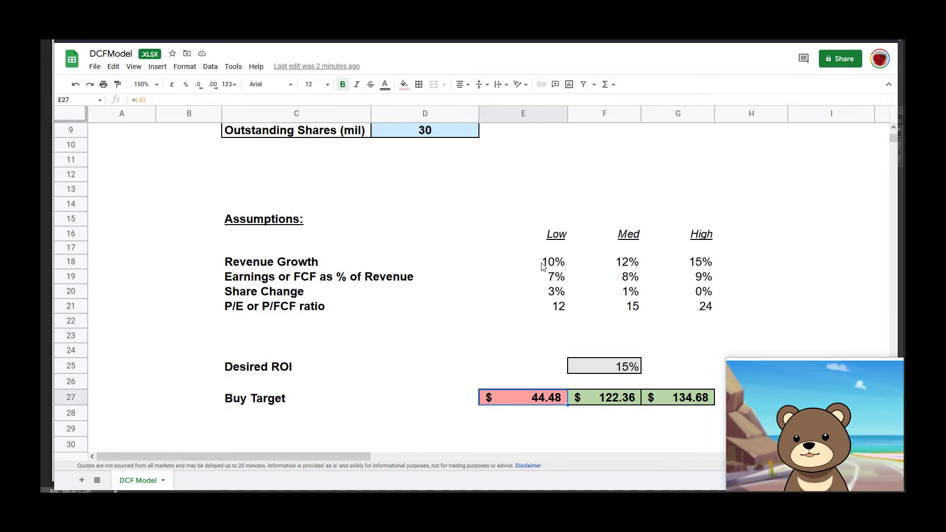
left_click(542, 266)
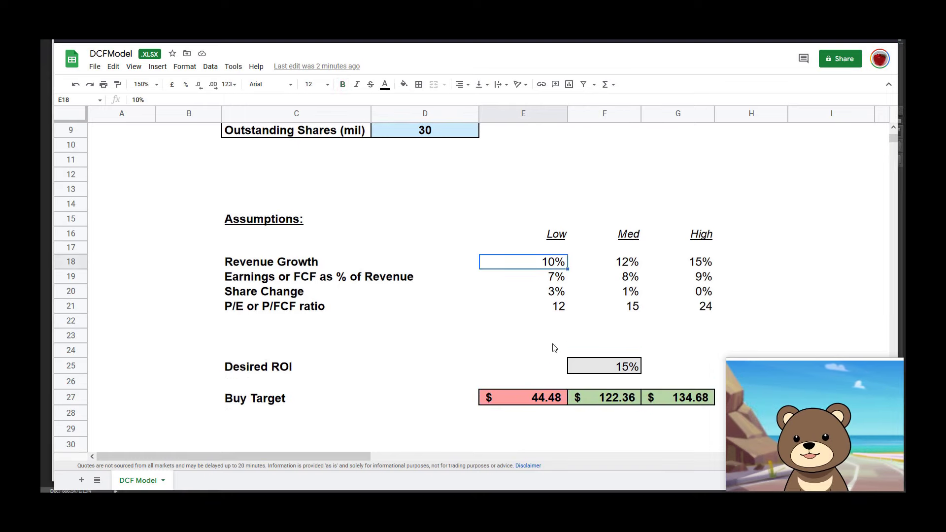
left_click(556, 310)
left_click(541, 328)
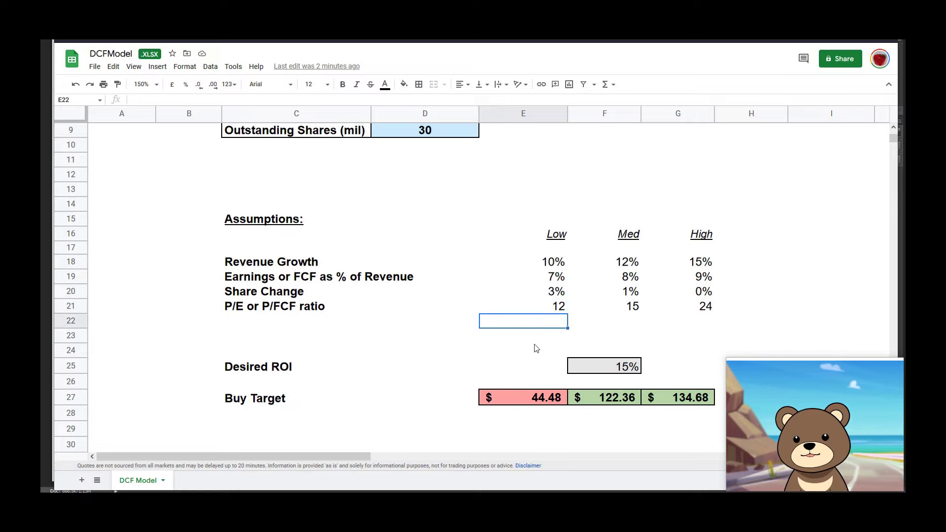
Step: Set the Low Earnings or FCF as % of Revenue assumption in E19 to 10%
left_click(530, 279)
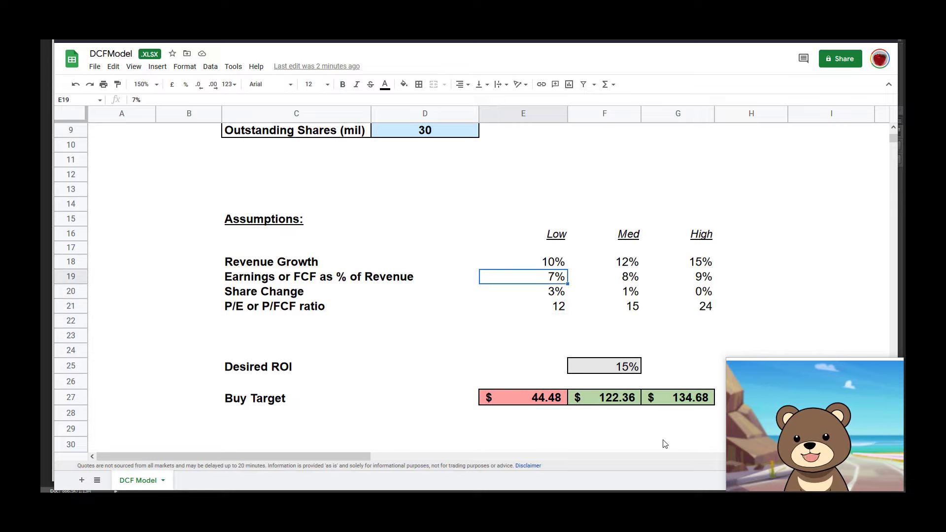
type("10")
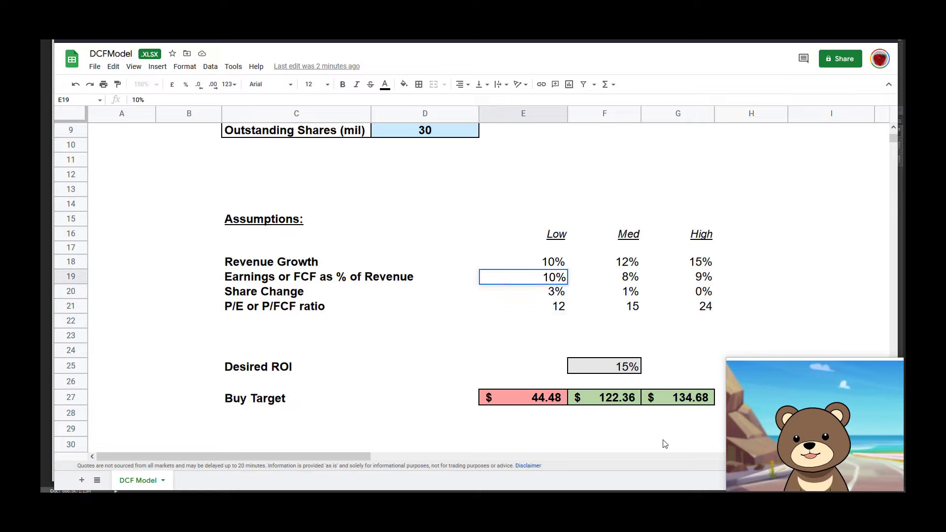
key("Return")
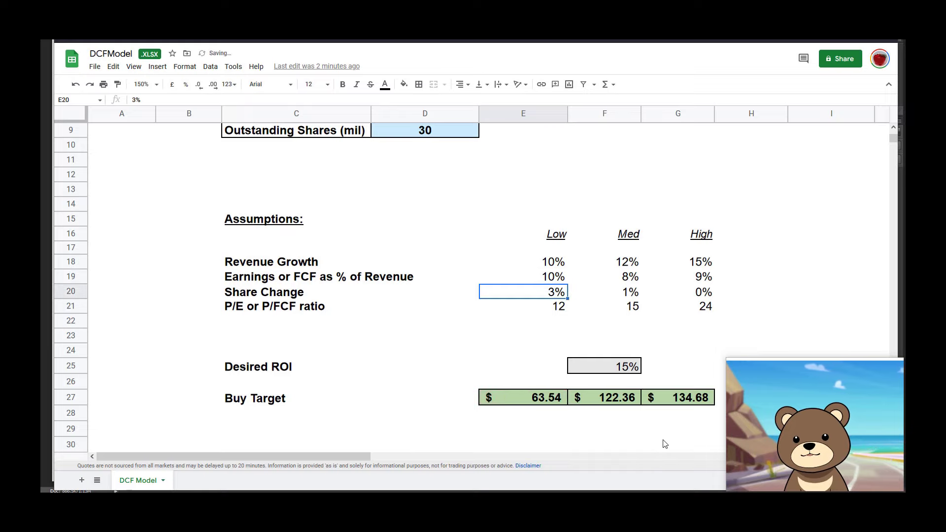
Step: Compare the recalculated Low Buy Target in E27 with the Market Price in D7 and the margin in E19
scroll(647, 343, "up", 1)
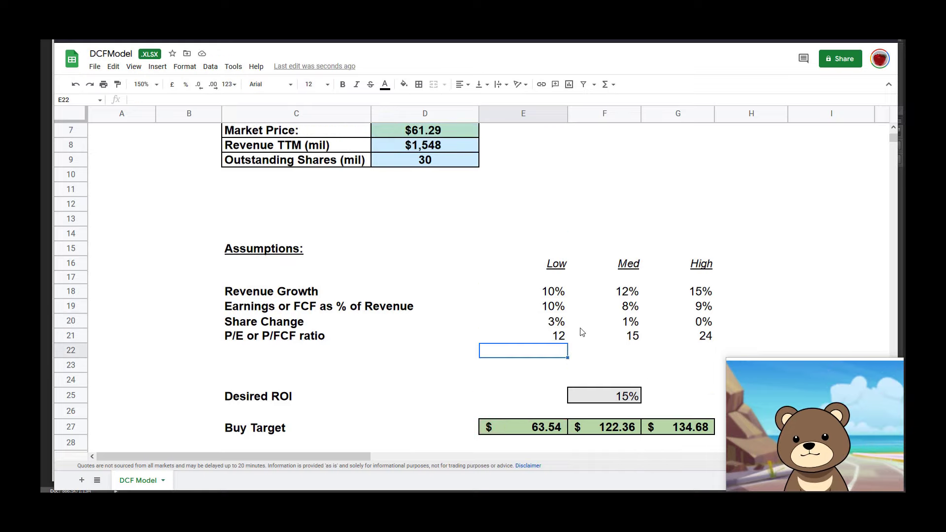
key("Up")
key("Up")
key("Down")
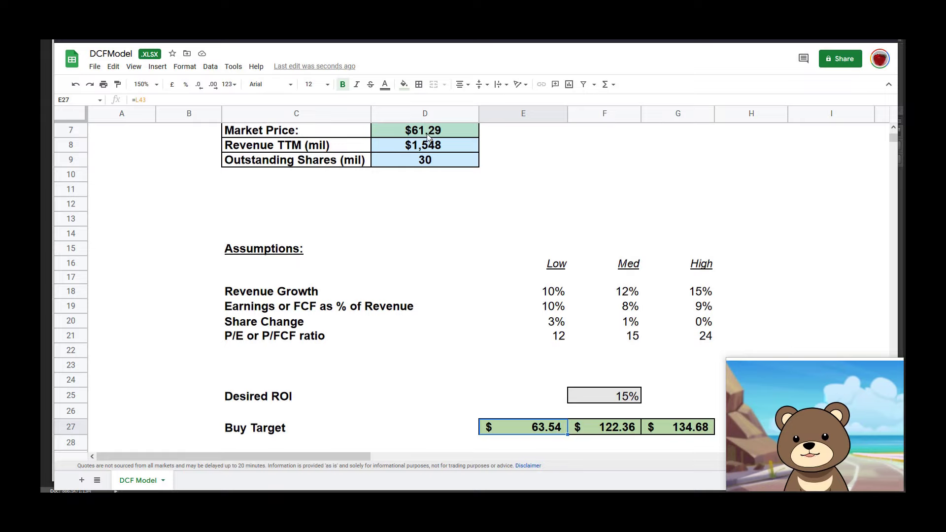
left_click(428, 135)
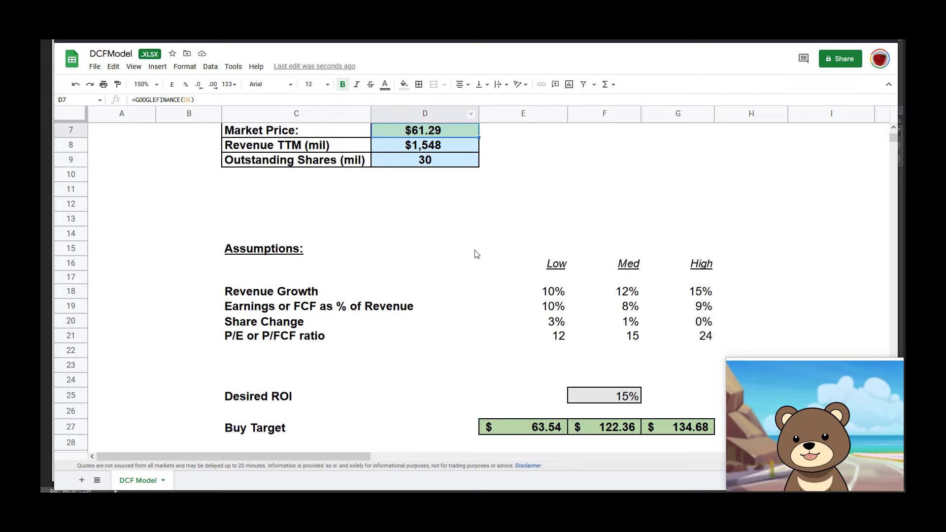
left_click(547, 309)
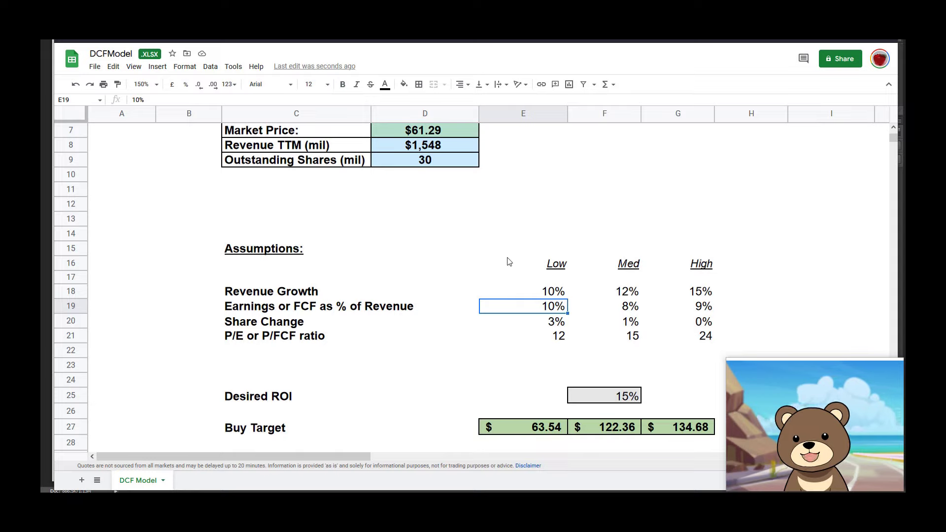
Step: Undo the last change to the Low Earnings or FCF as % of Revenue assumption
left_click_drag(509, 261, 533, 373)
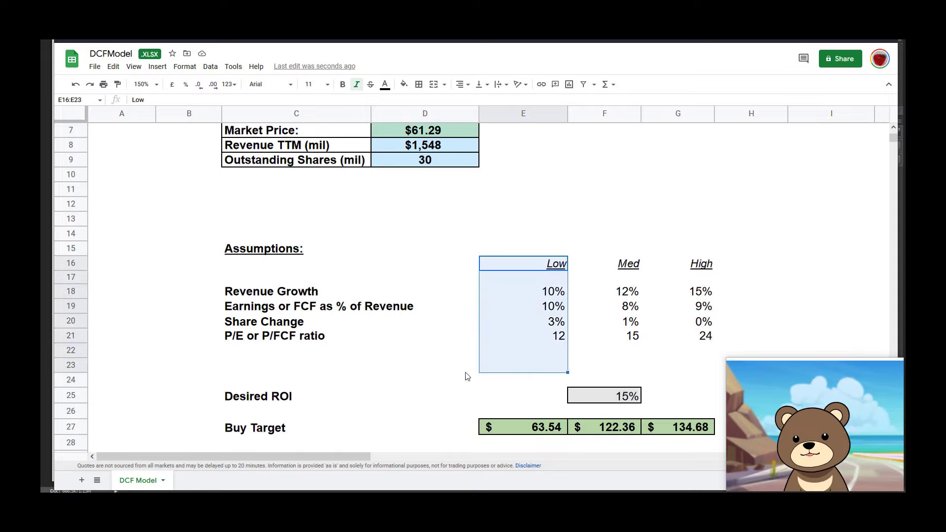
key("ctrl+z")
left_click(550, 308)
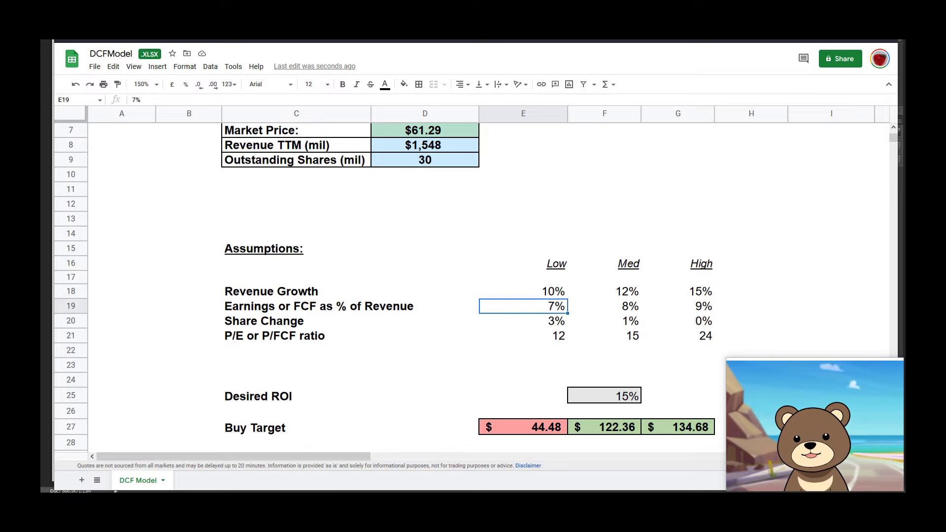
Step: In Calculator, work out the relative gap between the Low Buy Target and the Market Price as (44 - 61) / 61
type("44")
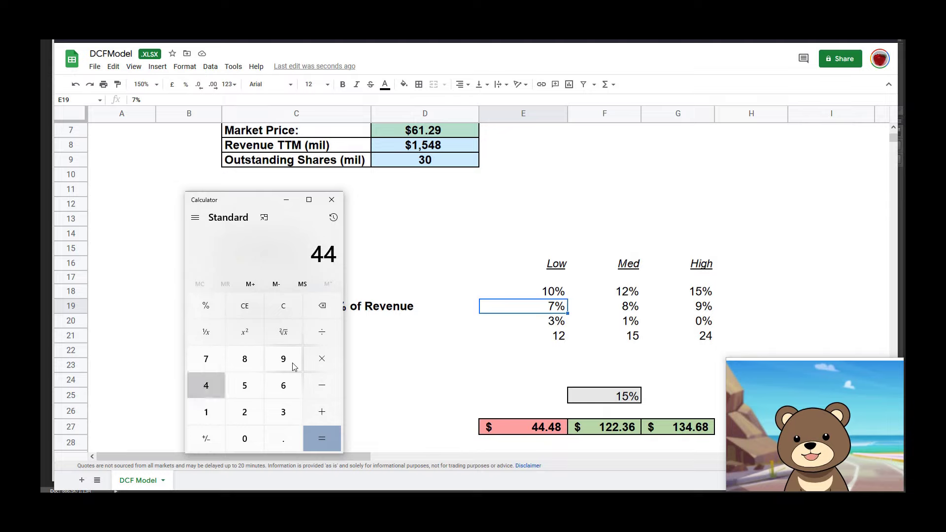
type("-61/")
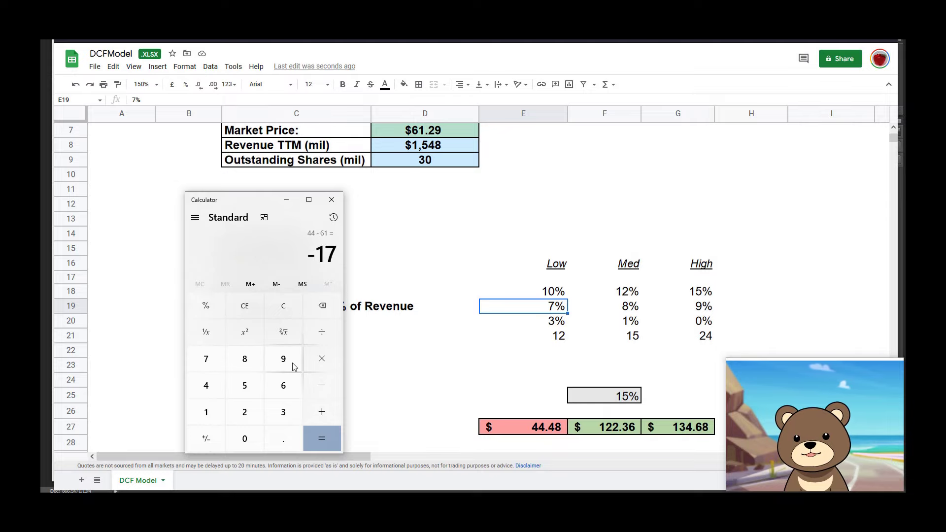
type("61")
key("Return")
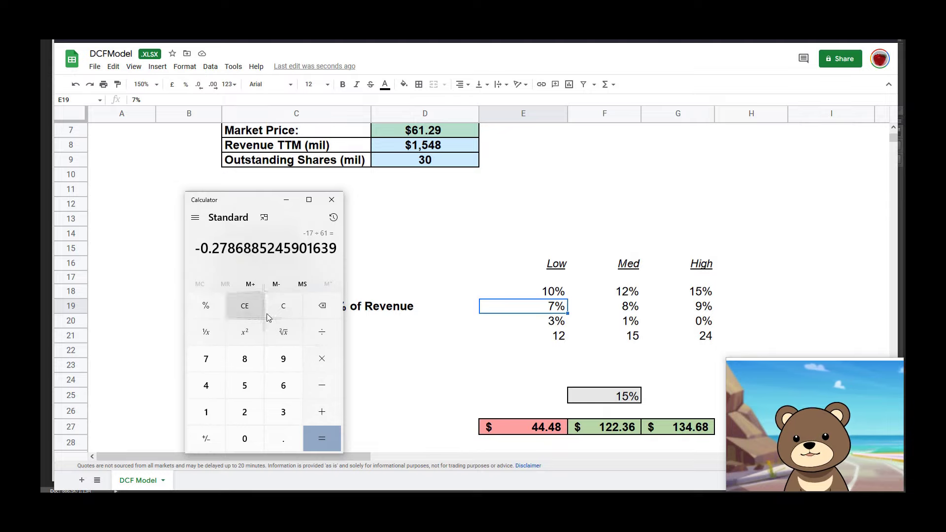
left_click(286, 200)
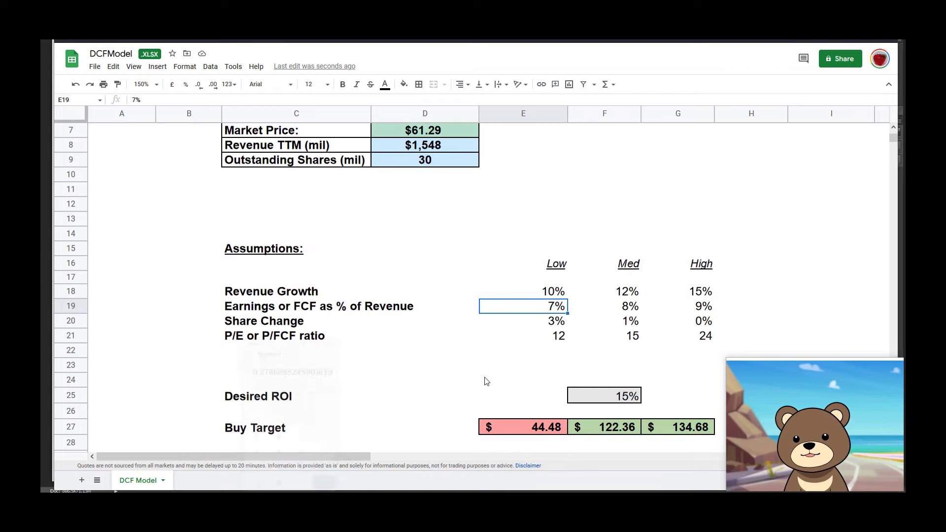
Step: Review the three scenarios' assumptions alongside their Buy Targets, examining the Low and Med columns in particular
left_click(476, 380)
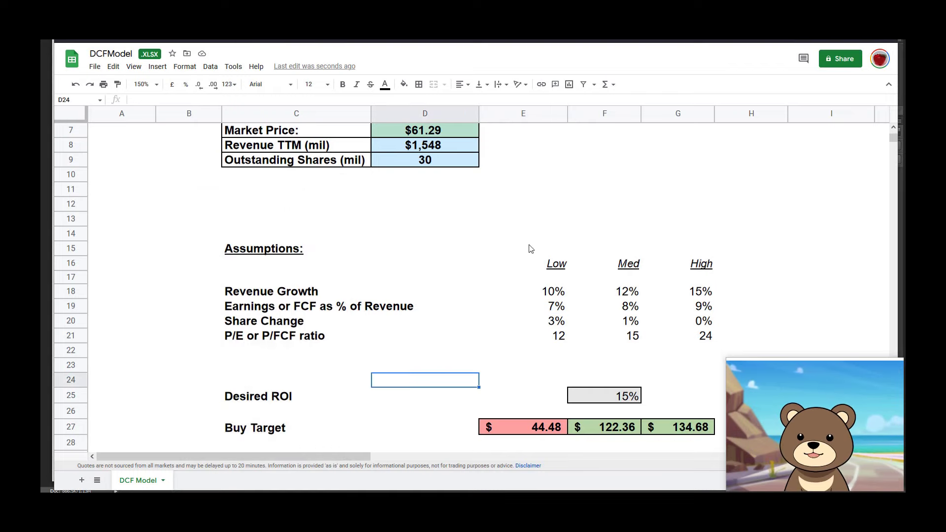
left_click_drag(512, 232, 710, 367)
left_click_drag(527, 427, 692, 428)
left_click(514, 386)
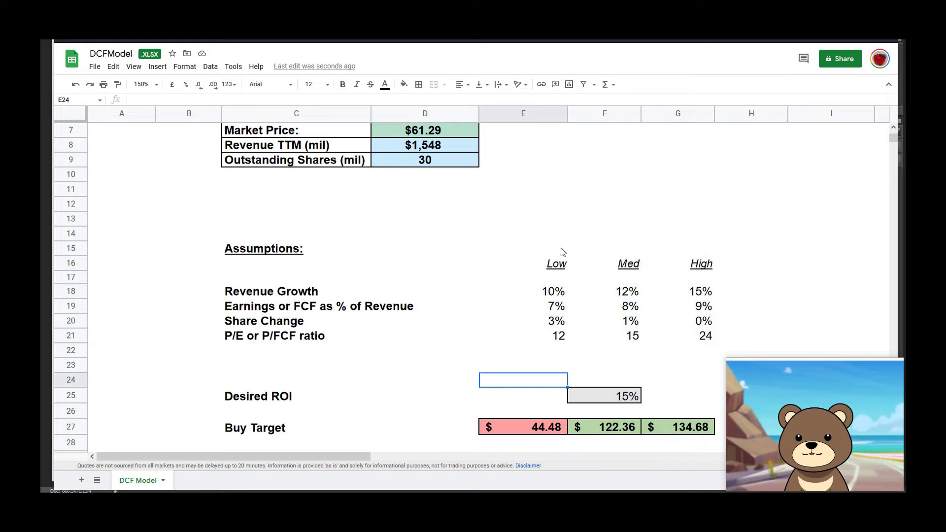
left_click_drag(542, 232, 542, 365)
left_click_drag(604, 218, 611, 369)
Step: In Calculator, average the Low and Med Buy Targets by adding 44 and 122 and dividing by 2
key("alt+Tab")
left_click(283, 306)
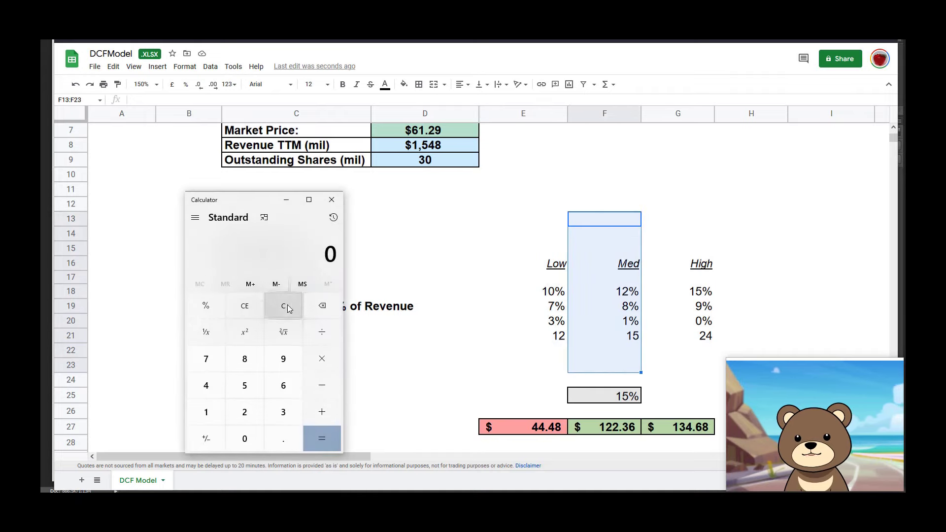
type("44")
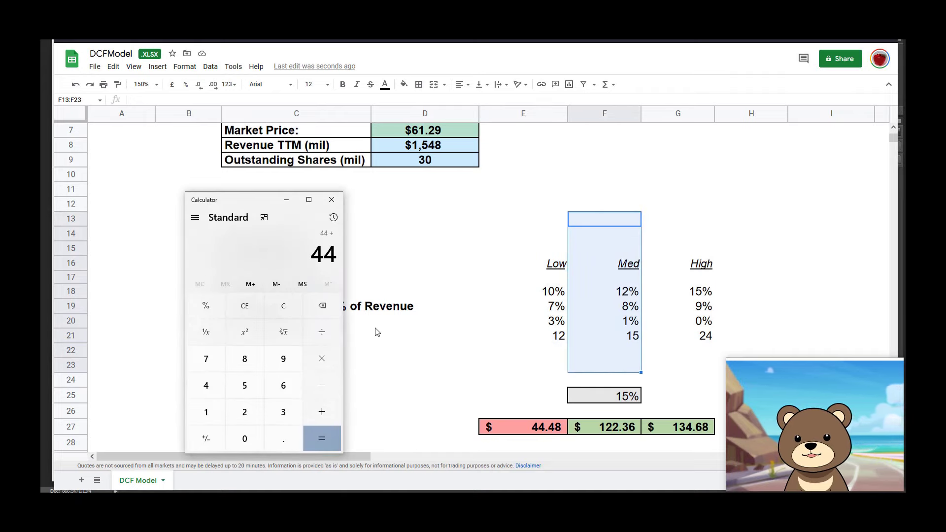
type("122")
key("Return")
type("/2")
key("Return")
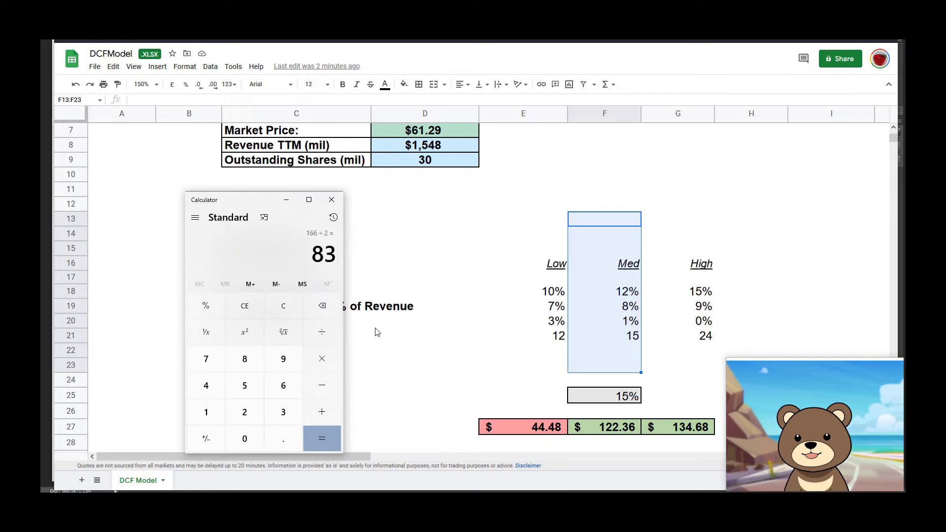
Step: Divide the averaged Buy Target by the Market Price of 61, then put Calculator away and return to the Buy Targets
scroll(490, 318, "up", 2)
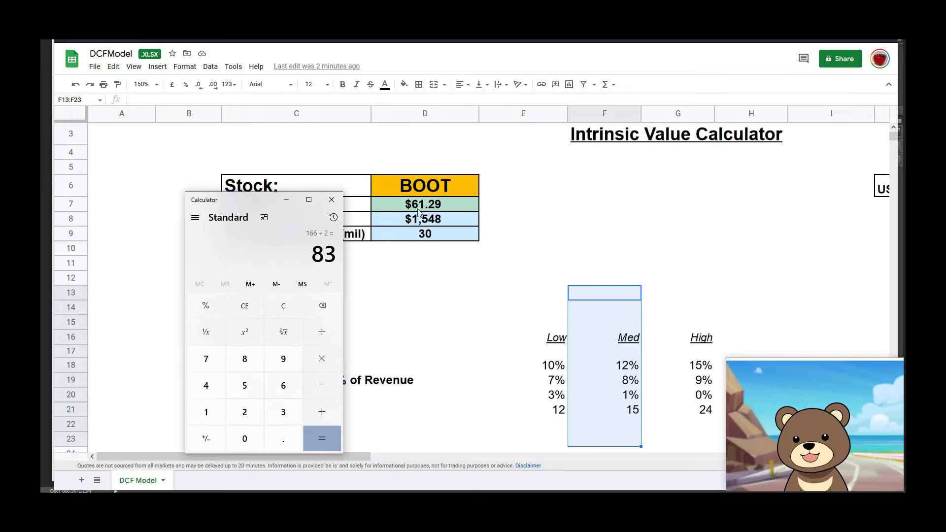
type("/61")
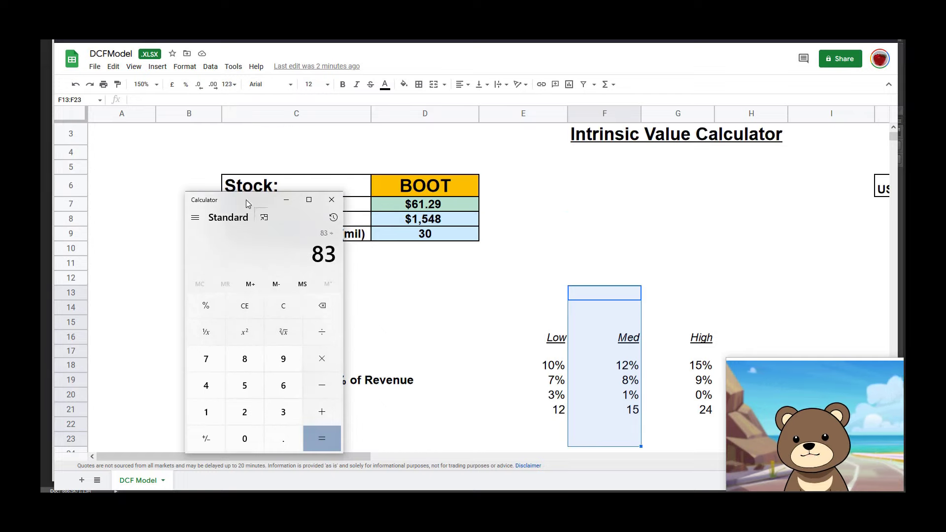
key("Return")
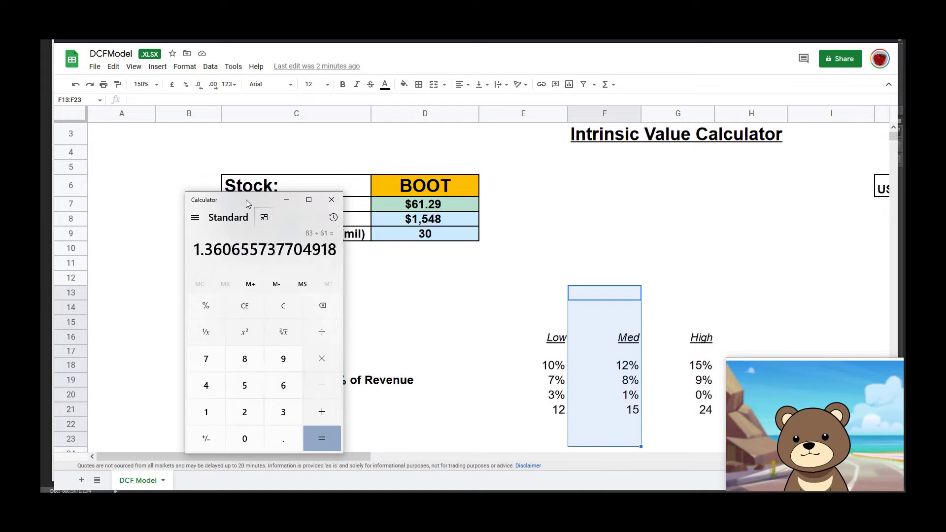
left_click(284, 205)
scroll(498, 357, "down", 4)
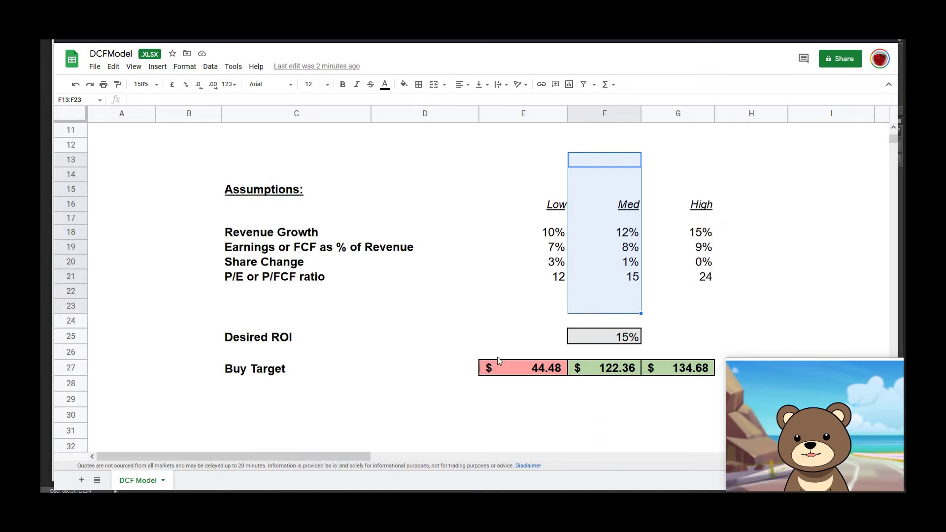
Step: Switch to the TierMaker stock list and place Boot Barn in the Buy tier
left_click(461, 296)
scroll(487, 254, "up", 2)
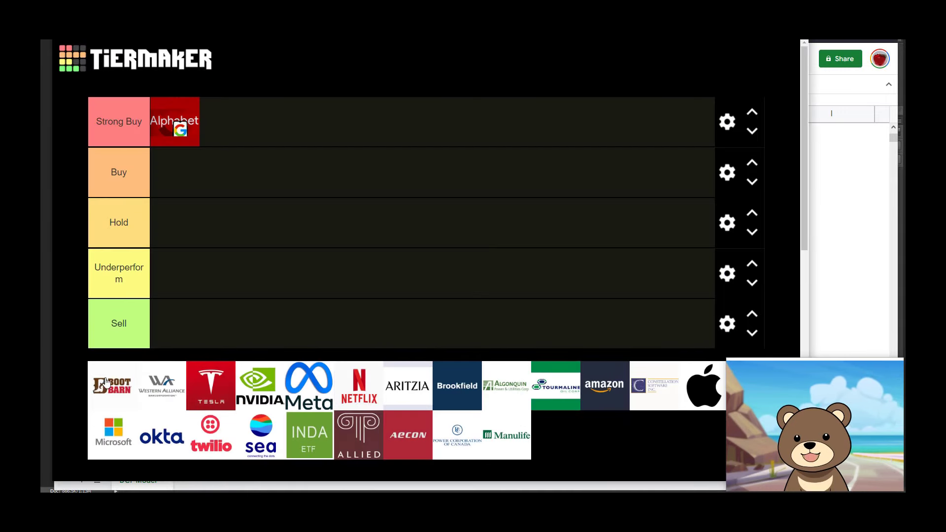
left_click_drag(106, 381, 330, 129)
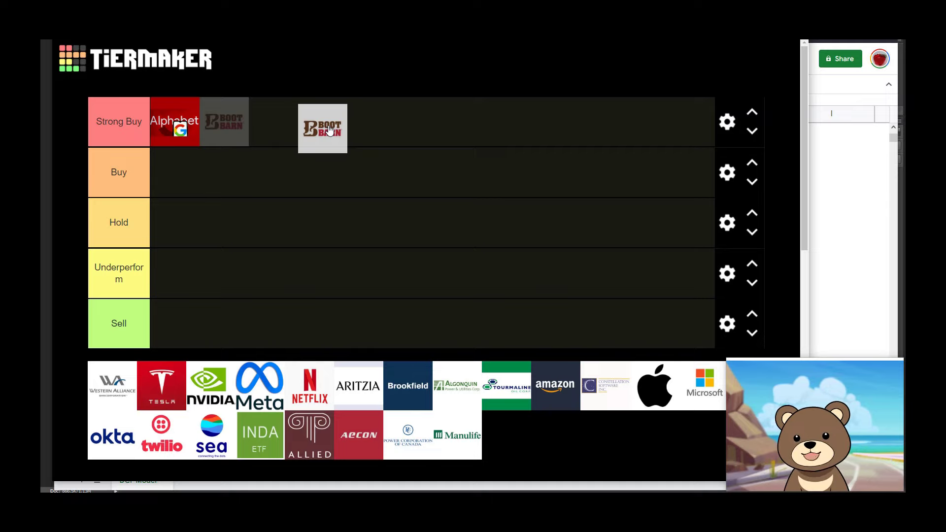
left_click_drag(329, 130, 319, 164)
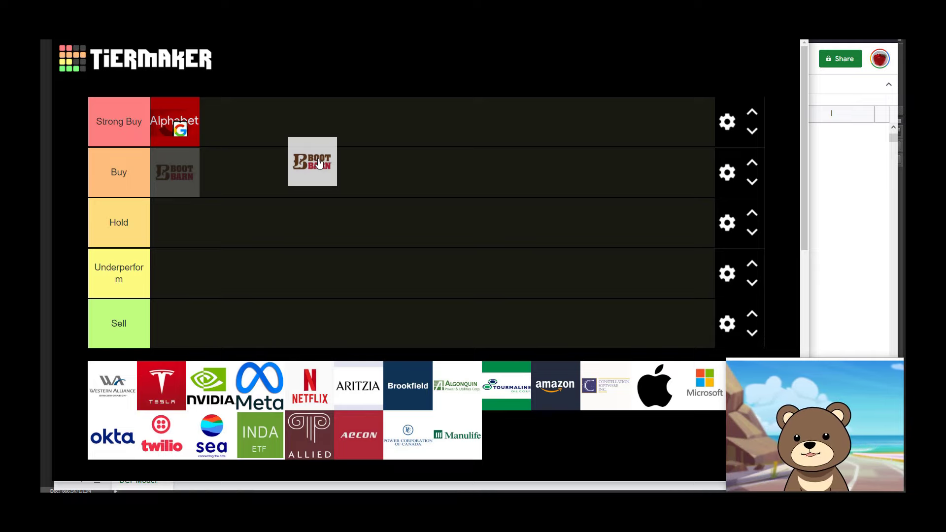
left_click_drag(320, 163, 303, 186)
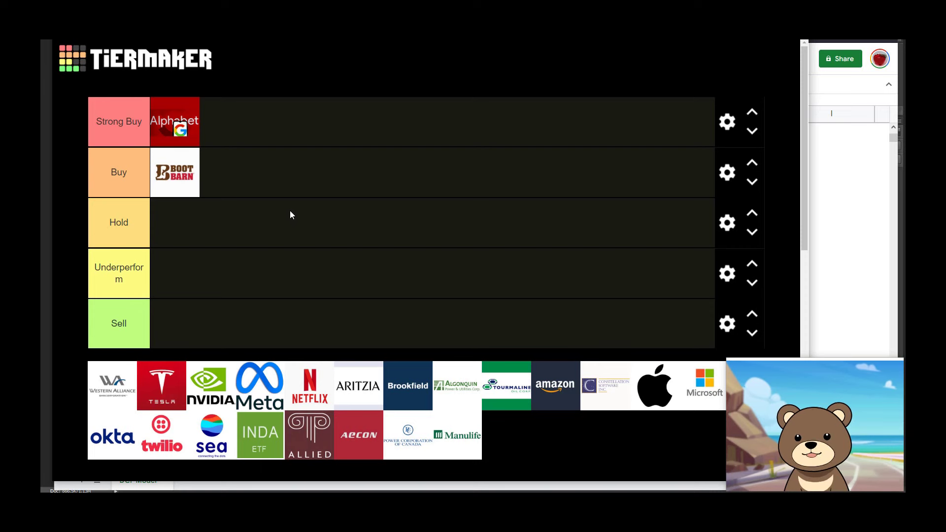
Step: Revisit the Boot Barn assumptions in the DCF spreadsheet, and switch to roic.ai to open the Western Alliance (WAL) page
key("alt+Tab")
scroll(326, 289, "up", 3)
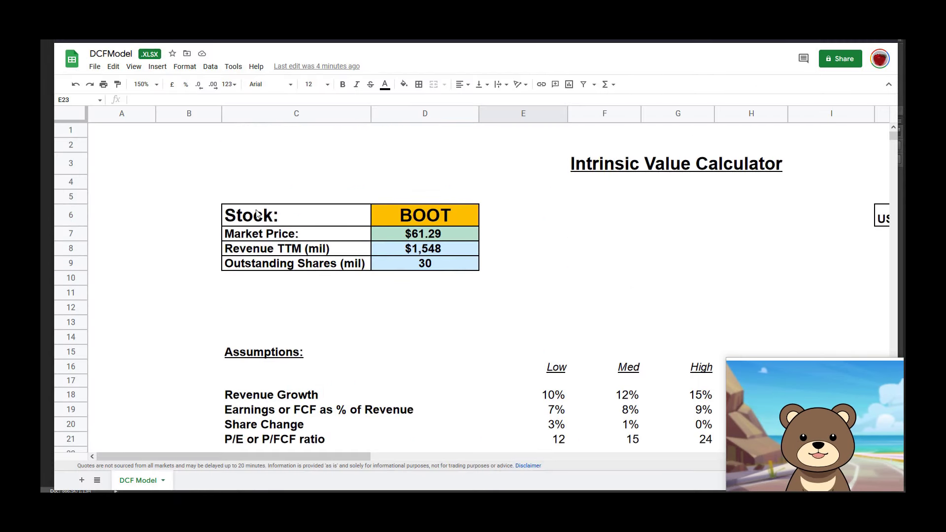
scroll(314, 375, "down", 2)
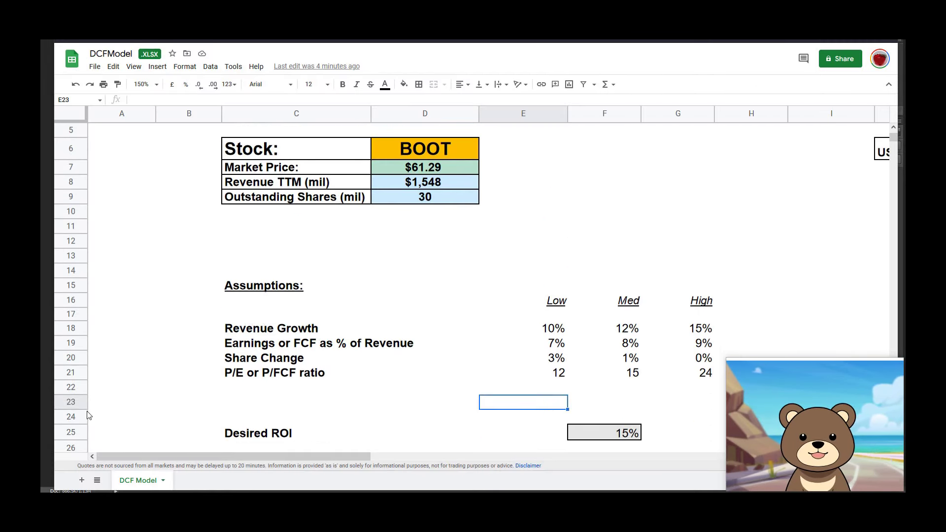
key("alt+Tab")
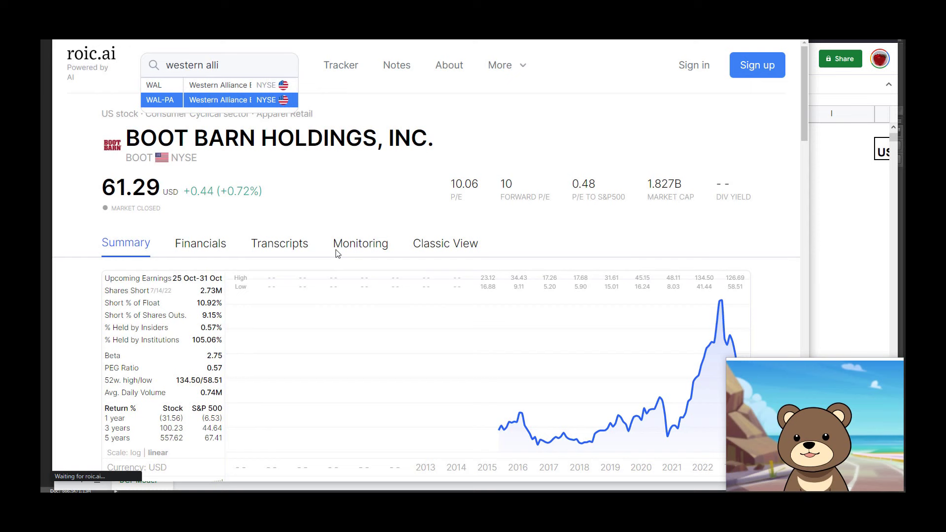
key("Return")
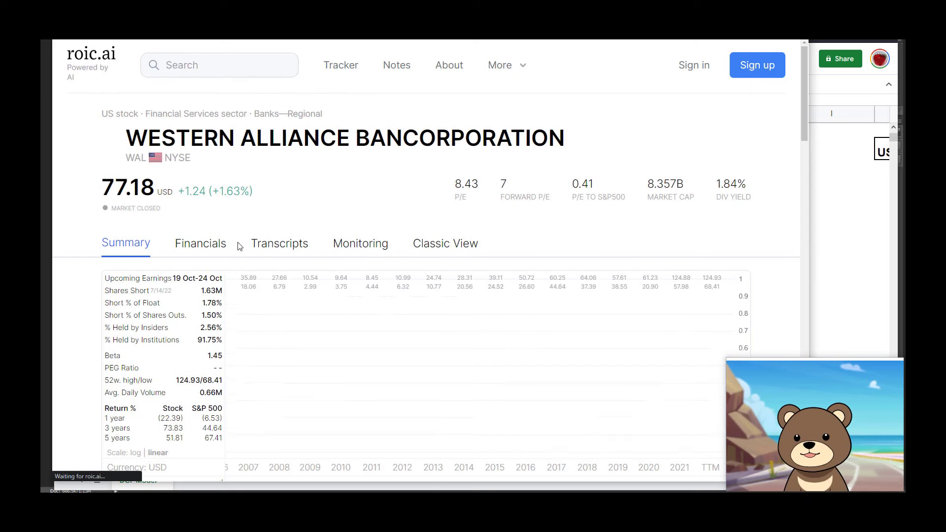
Step: Examine Western Alliance's yearly financial history from 2006 to TTM, including per-share figures, revenue, margins and returns
scroll(220, 266, "down", 4)
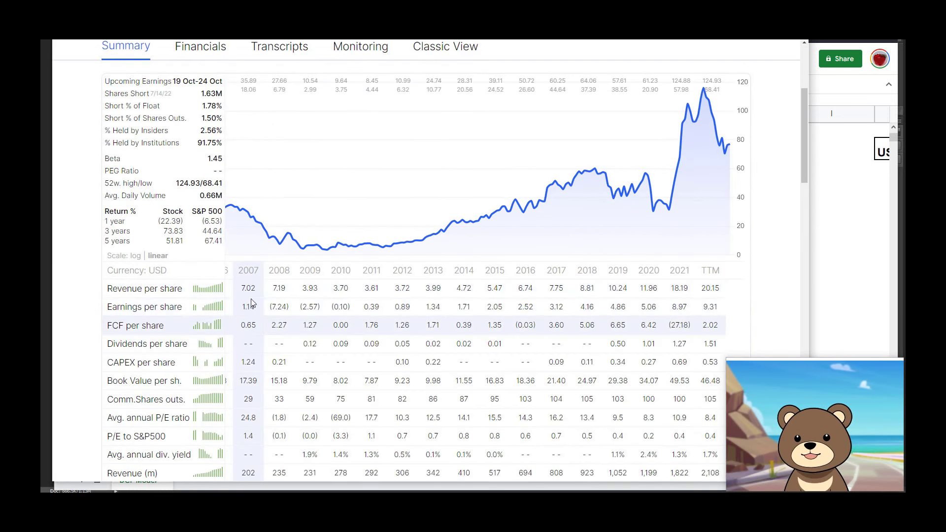
left_click_drag(304, 302, 542, 473)
scroll(298, 264, "down", 4)
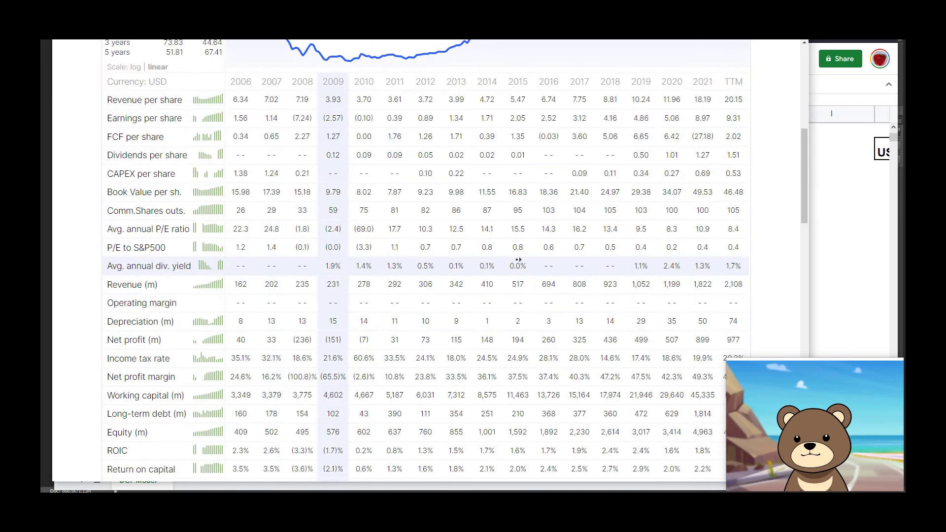
scroll(296, 276, "right", 1)
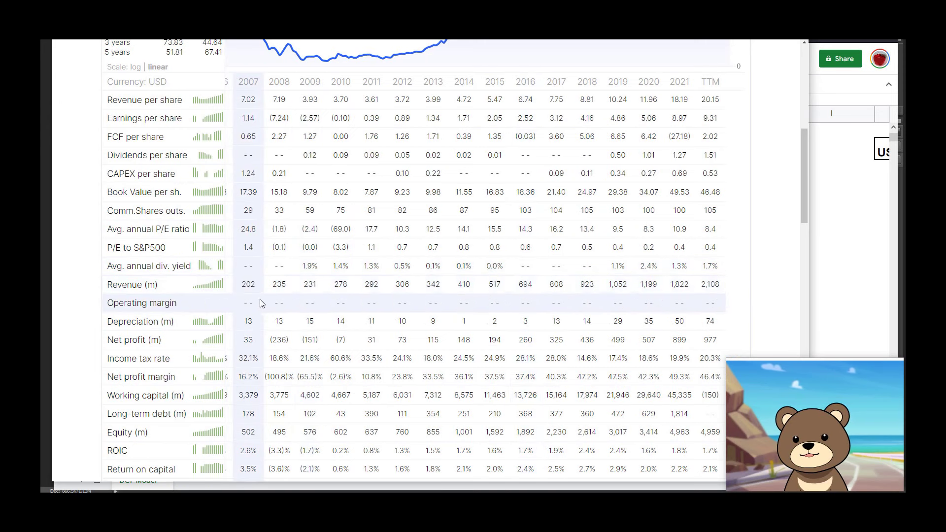
scroll(241, 301, "left", 1)
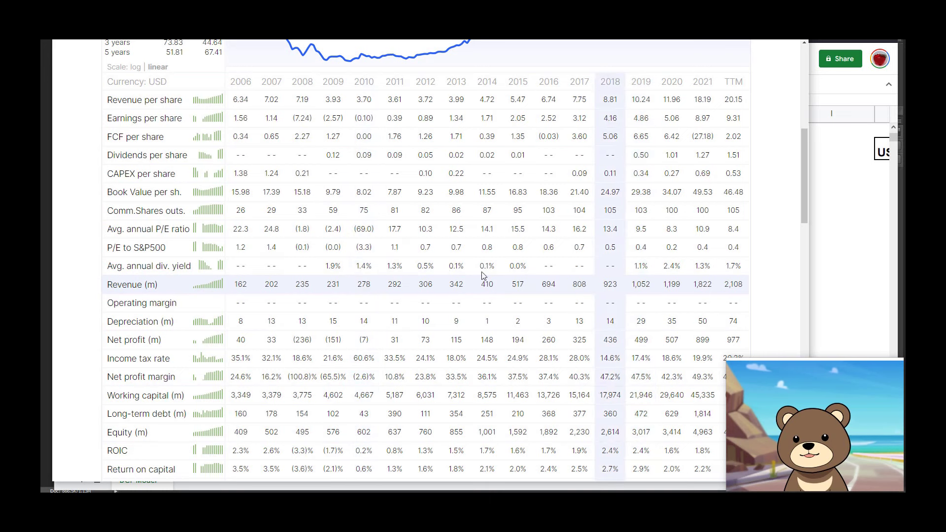
scroll(389, 320, "down", 1)
scroll(389, 320, "up", 1)
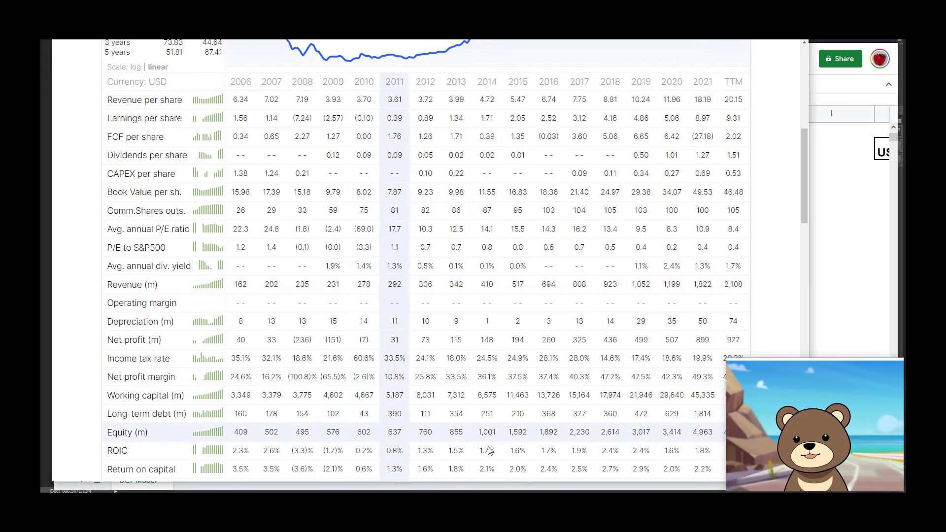
Step: Switch to Fundamentals Explorer, load WAL and open its Value summary with the revenue and earnings history chart
key("alt+Tab")
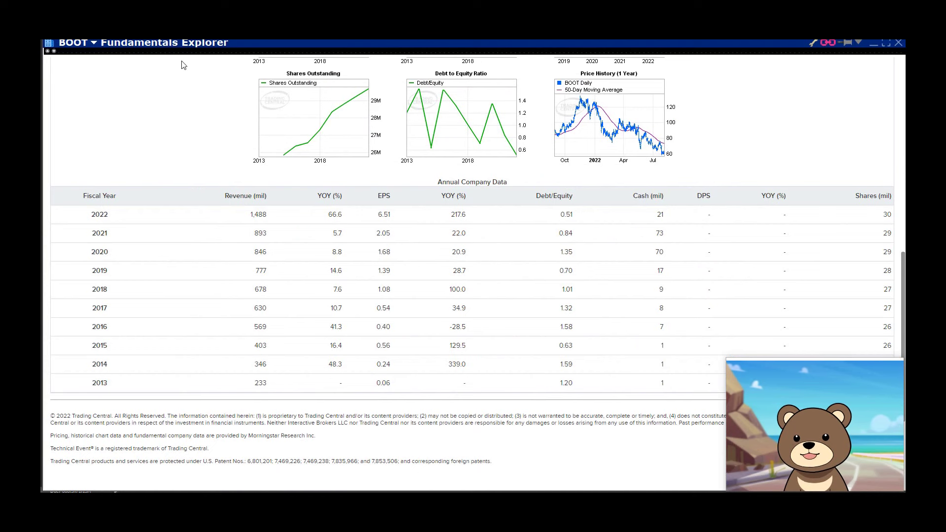
scroll(214, 159, "up", 1)
scroll(215, 159, "up", 3)
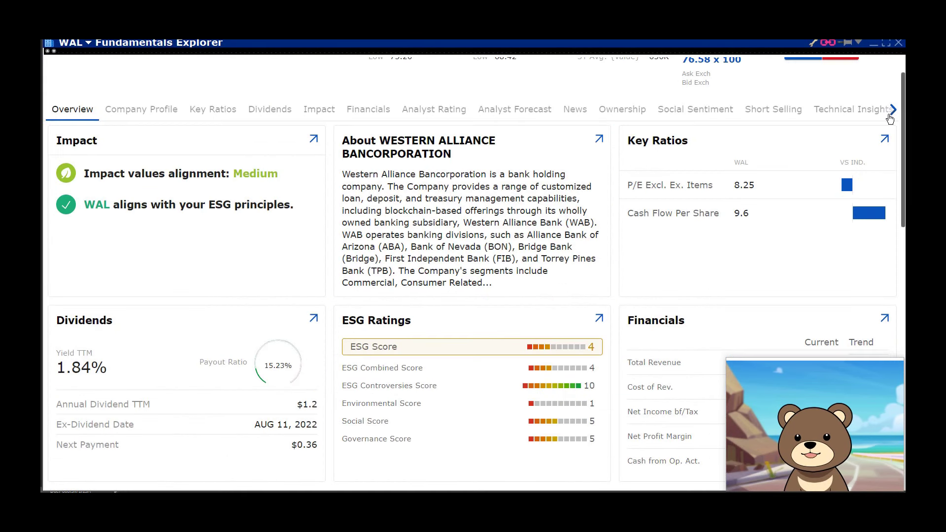
left_click(892, 109)
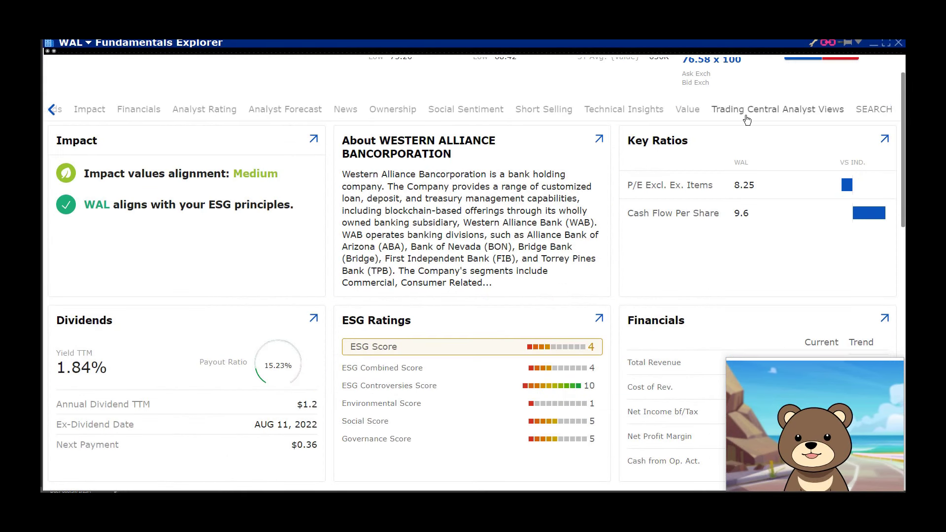
left_click(688, 110)
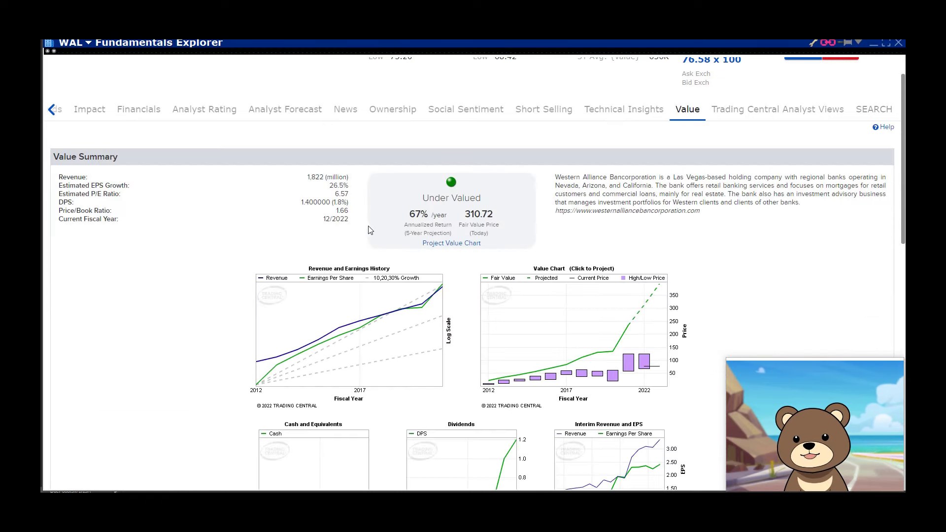
mouse_move(325, 279)
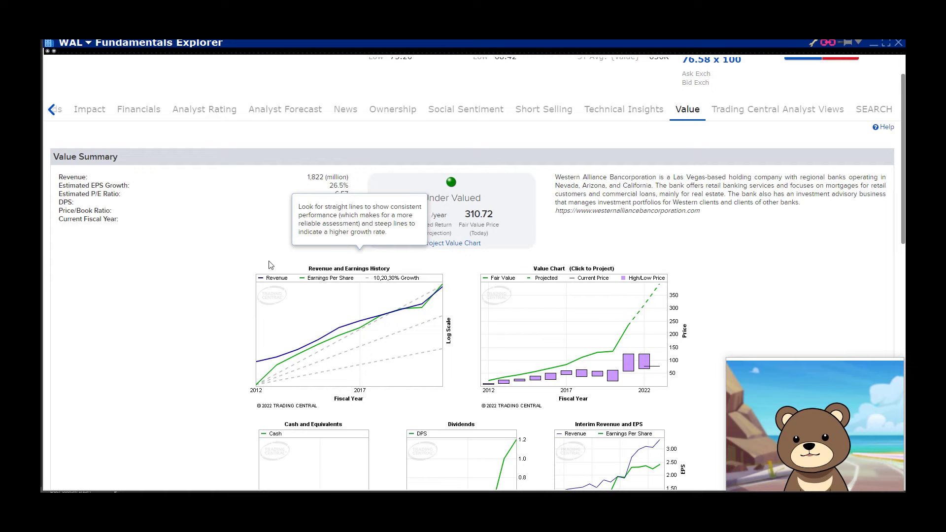
Step: Examine the year-over-year EPS growth figures in WAL's Annual Company Data table
scroll(219, 287, "down", 10)
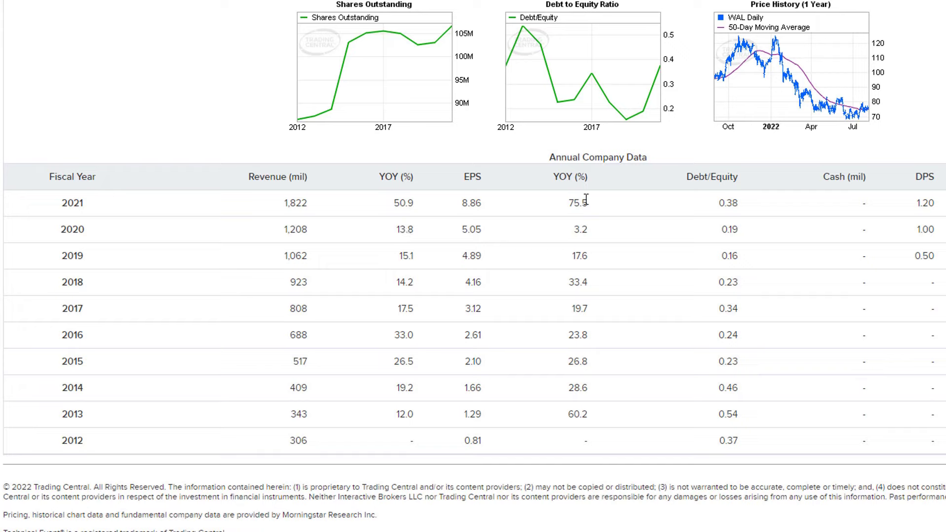
left_click_drag(585, 199, 564, 425)
left_click(560, 370)
double_click(589, 230)
left_click(621, 290)
Step: Review Western Alliance's net profit margin, debt, equity and return rows in the roic.ai history table
scroll(611, 281, "up", 1)
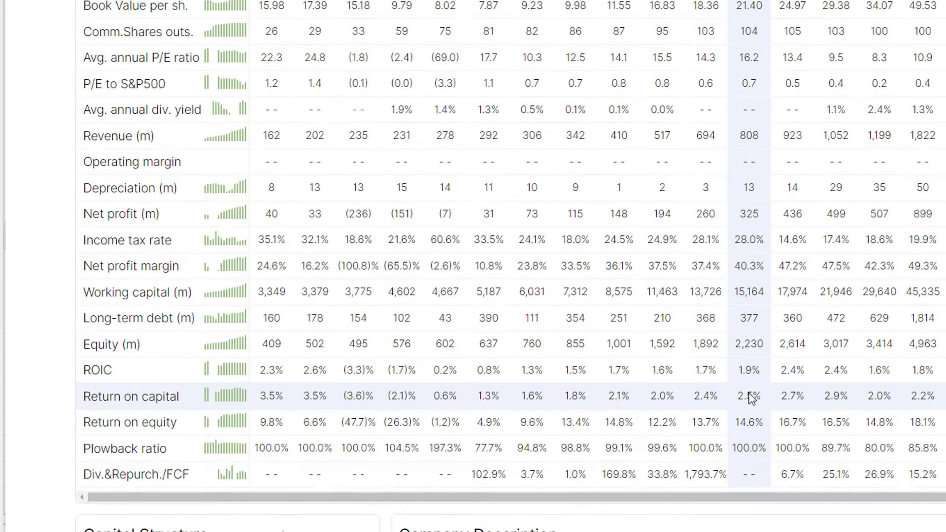
scroll(477, 356, "up", 1)
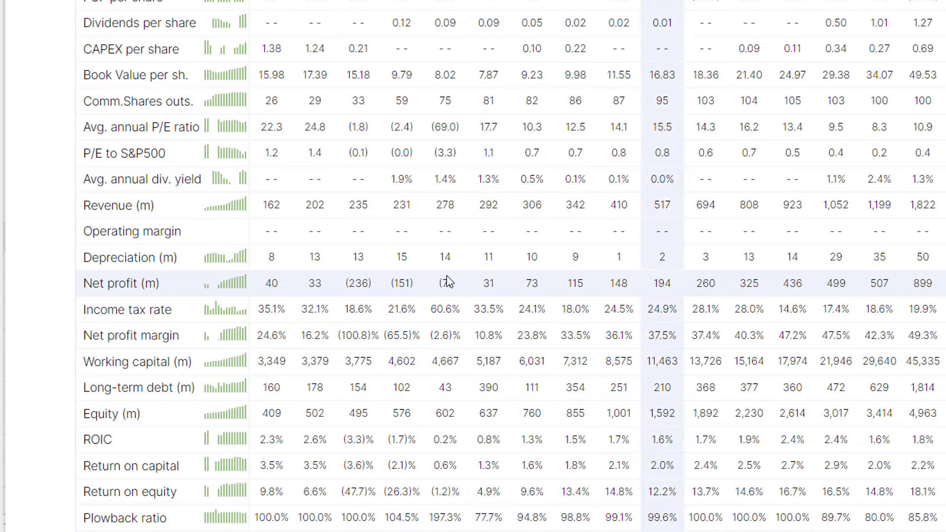
scroll(570, 321, "up", 5)
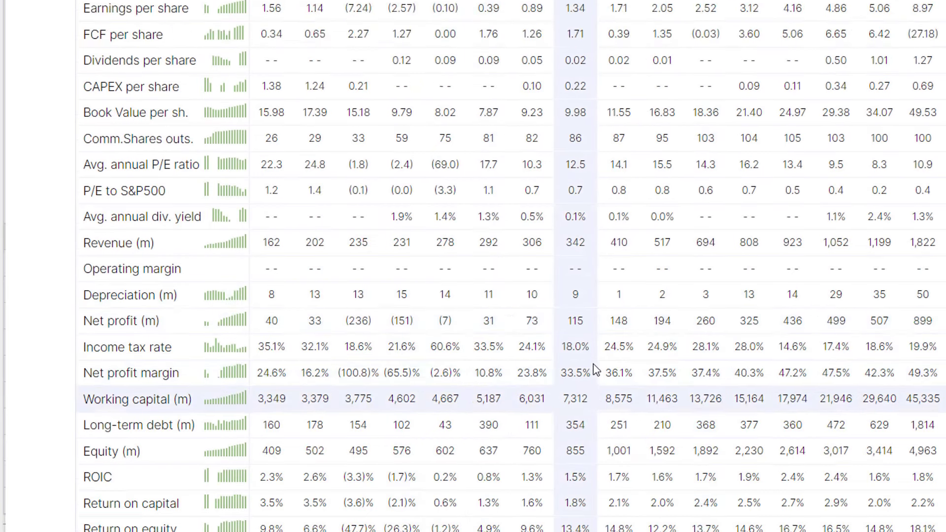
scroll(618, 379, "up", 5)
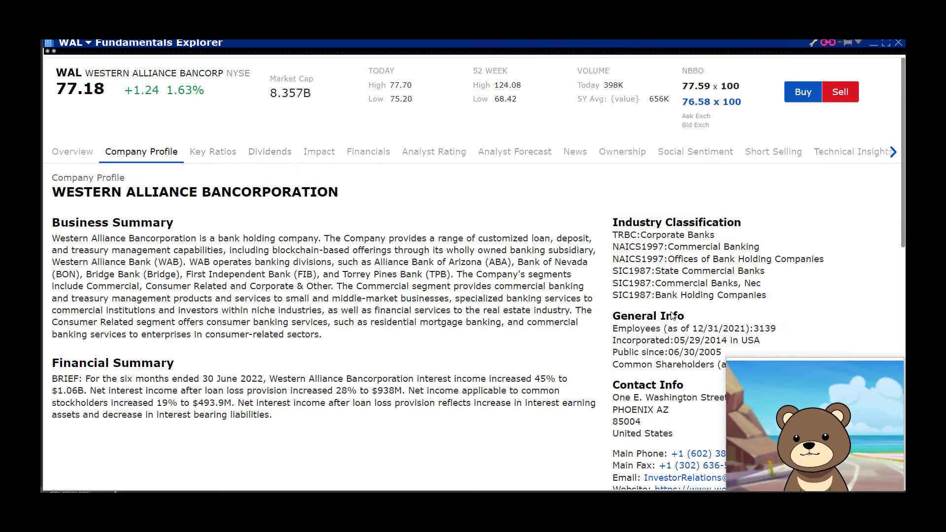
Step: Open WAL's Key Ratios in Fundamentals Explorer and expand P/E Normalized (TTM) to compare it with its industry peers
left_click(223, 164)
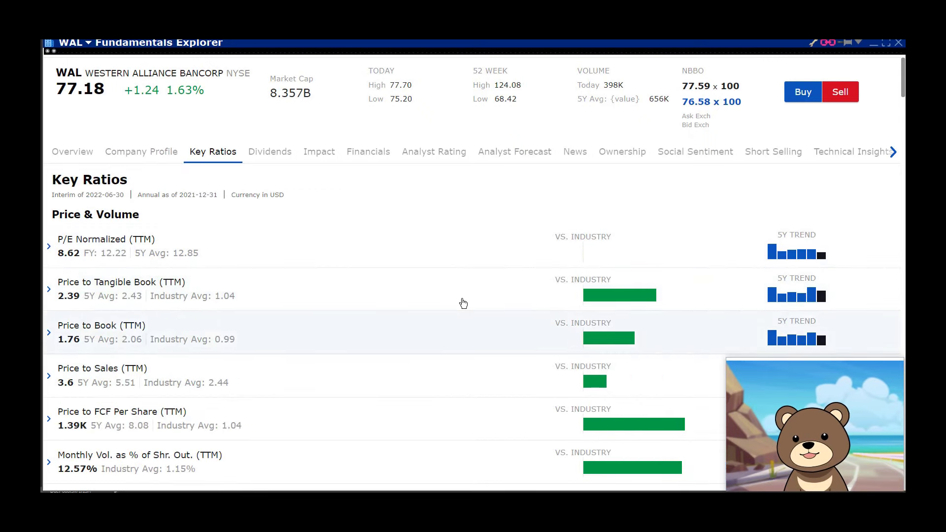
left_click(208, 254)
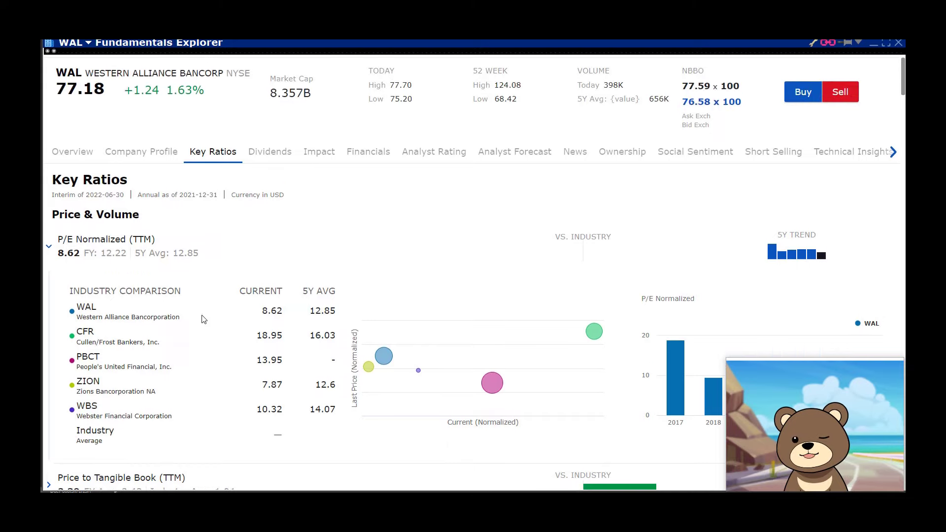
scroll(353, 446, "down", 1)
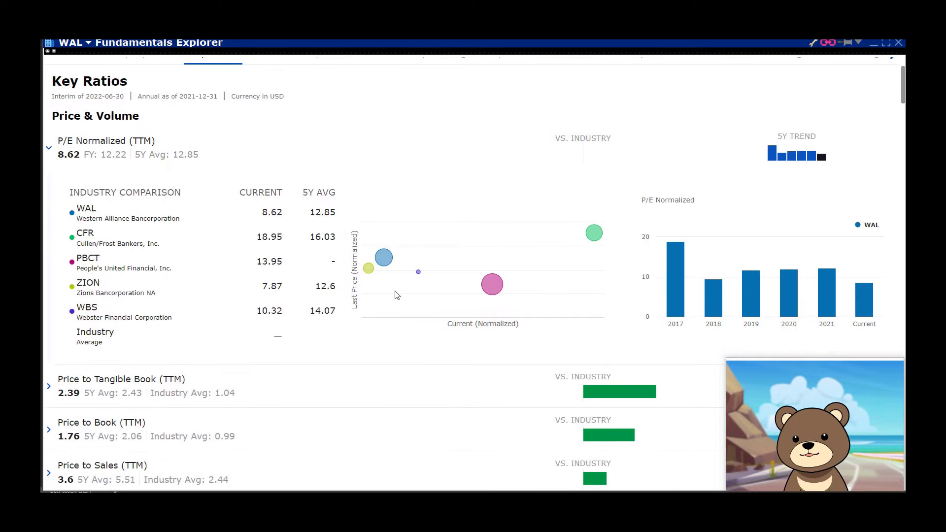
scroll(329, 261, "down", 1)
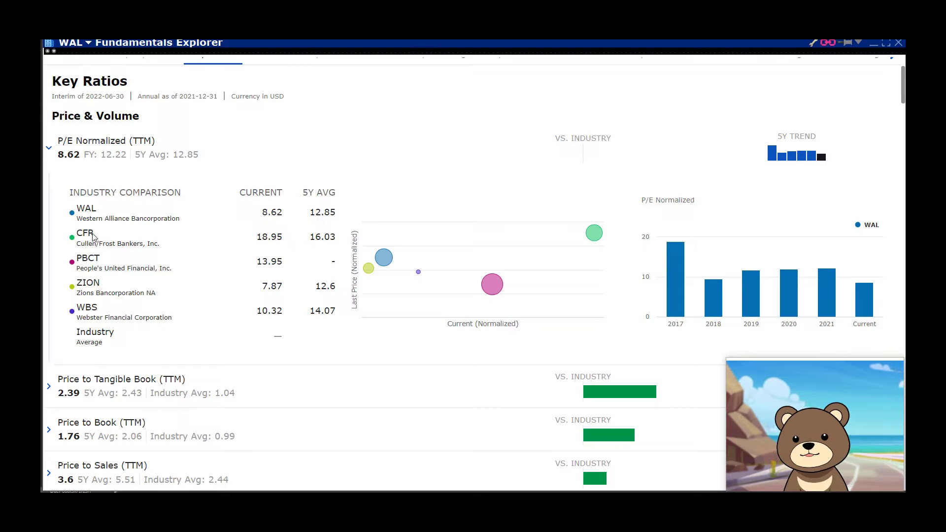
Step: Check WAL's analyst ratings and price target range, and reopen the P/E Normalized industry comparison in Key Ratios
left_click(434, 56)
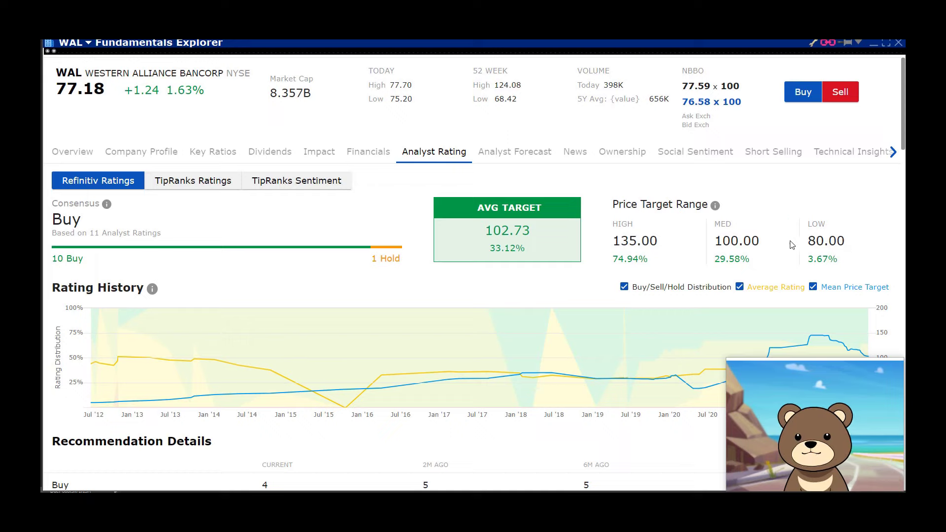
mouse_move(92, 113)
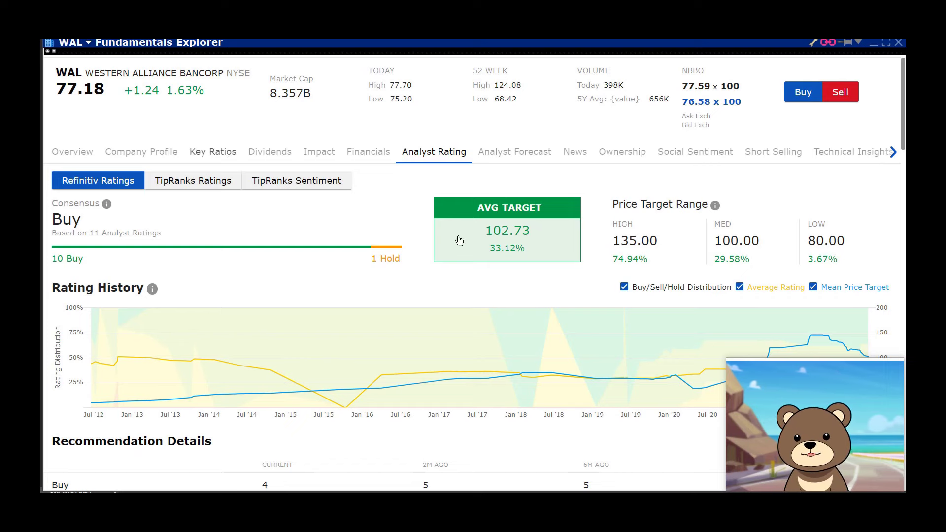
left_click(213, 151)
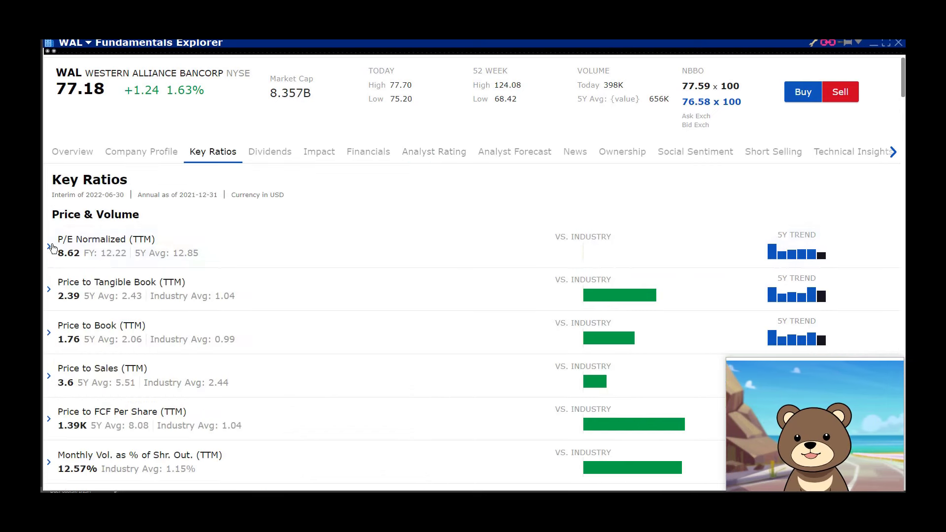
left_click(301, 256)
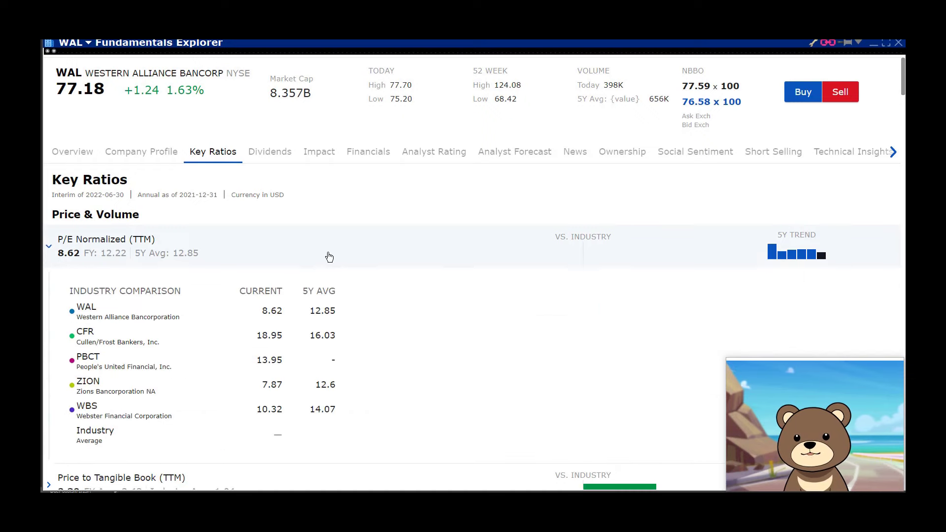
left_click(787, 265)
left_click(691, 266)
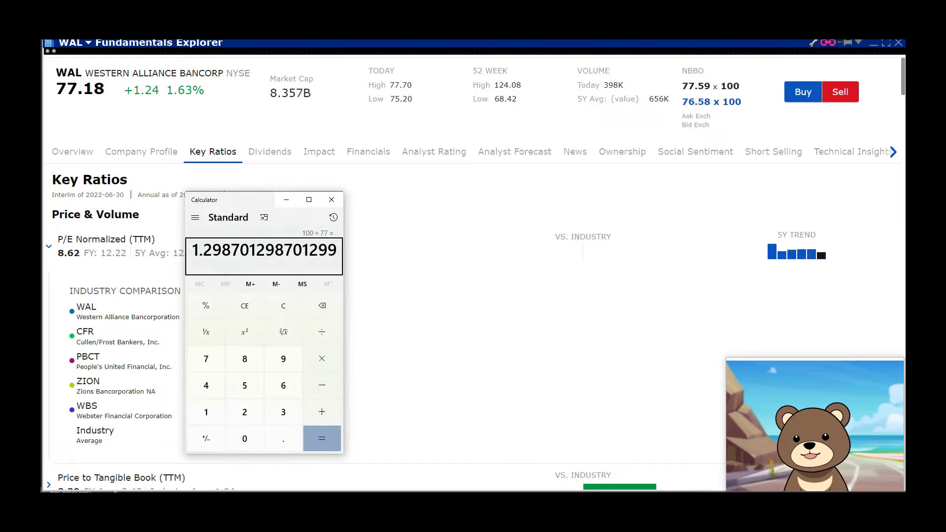
Step: In Calculator, divide a P/E of 10 by 8.62 and multiply by the price of 77, then put Calculator away
key("Escape")
left_click_drag(258, 190, 450, 185)
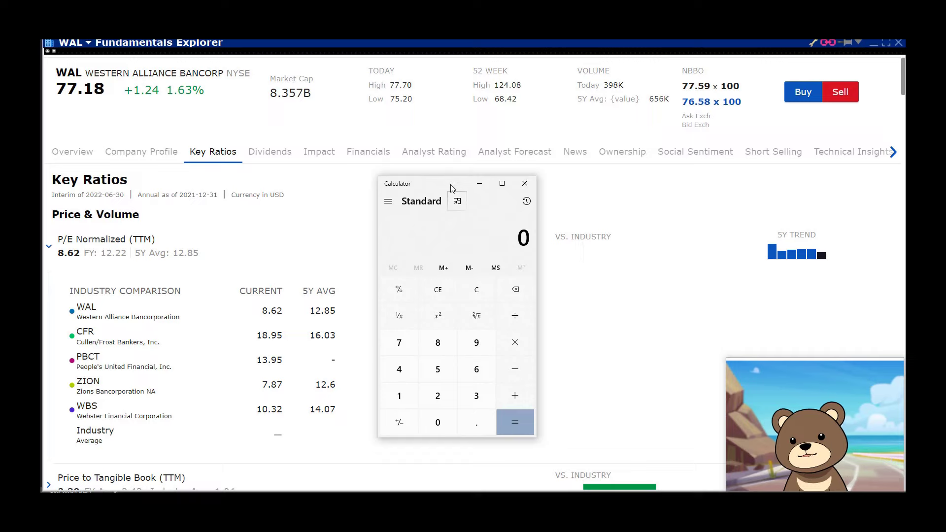
type("10/8.62")
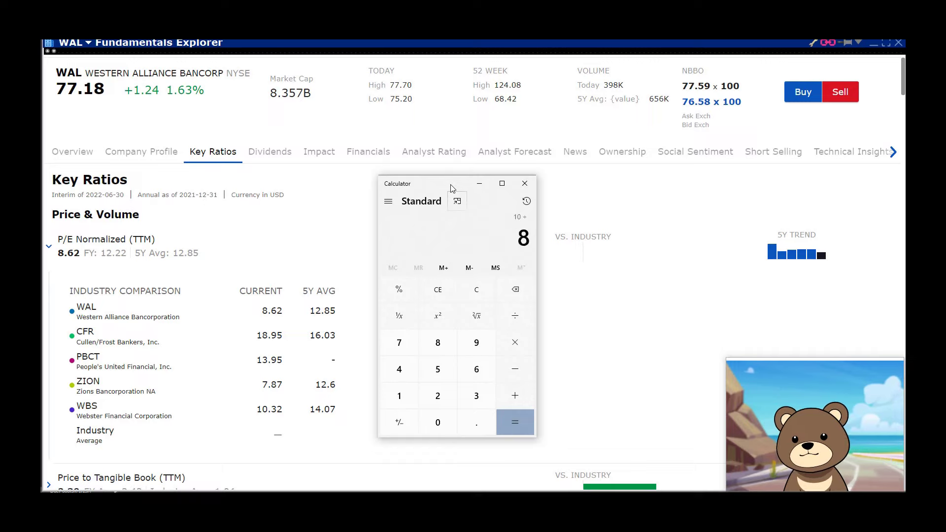
key("Return")
type("*77")
key("Return")
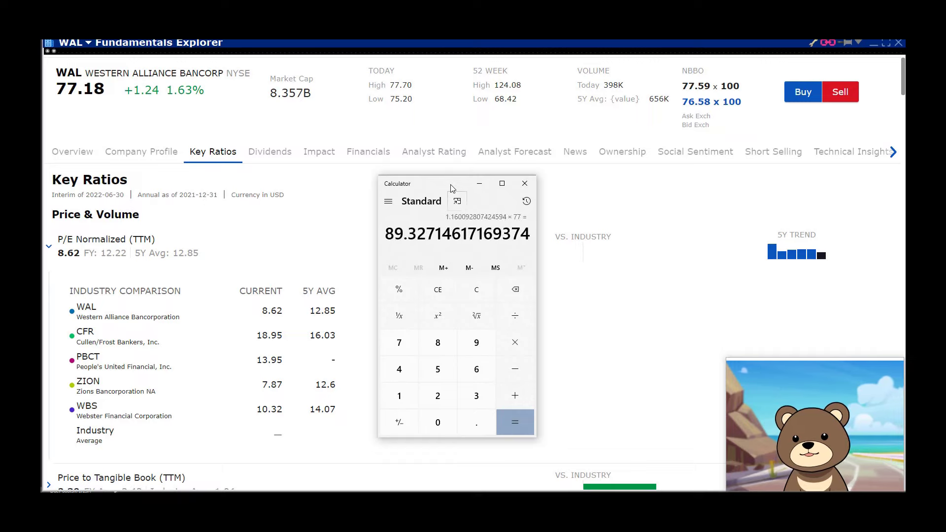
left_click(480, 184)
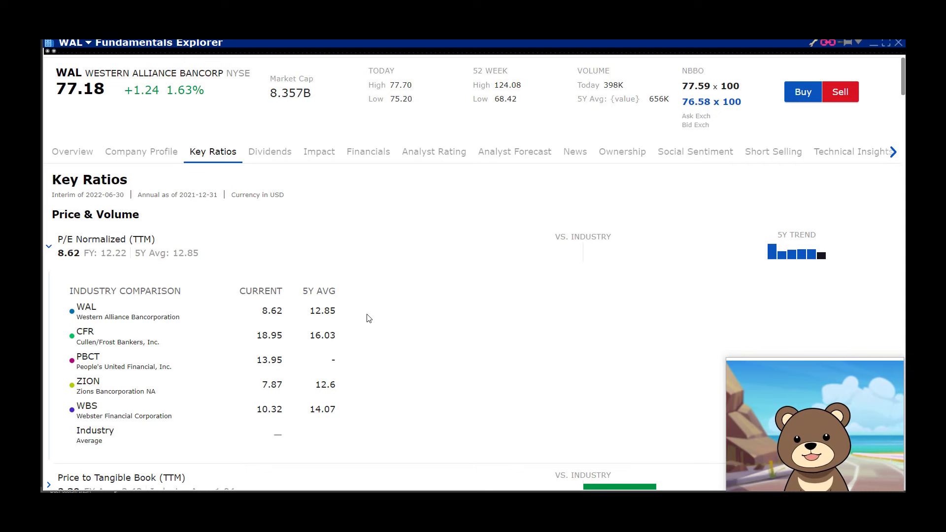
Step: Return to Western Alliance on roic.ai and examine its earnings per share, book value and shares outstanding around 2008
key("alt+Tab")
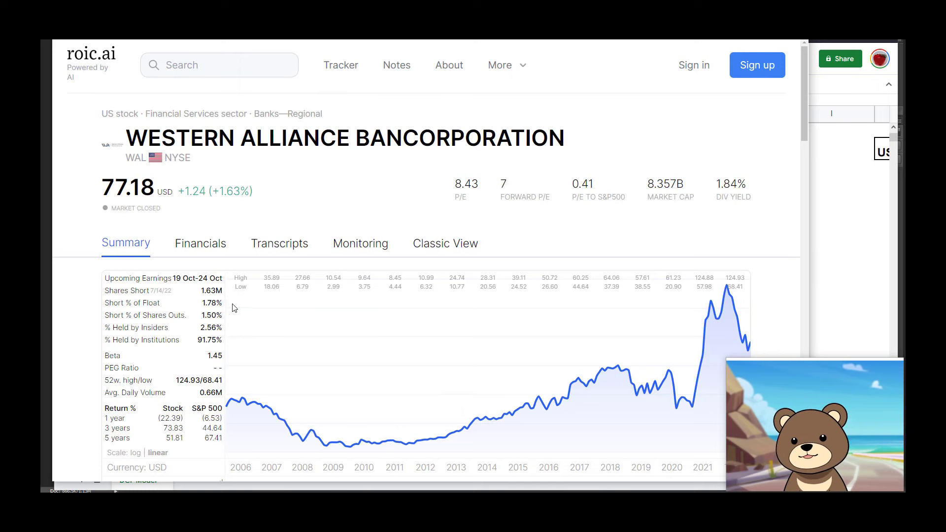
scroll(237, 315, "down", 4)
scroll(200, 396, "up", 2)
scroll(197, 374, "down", 3)
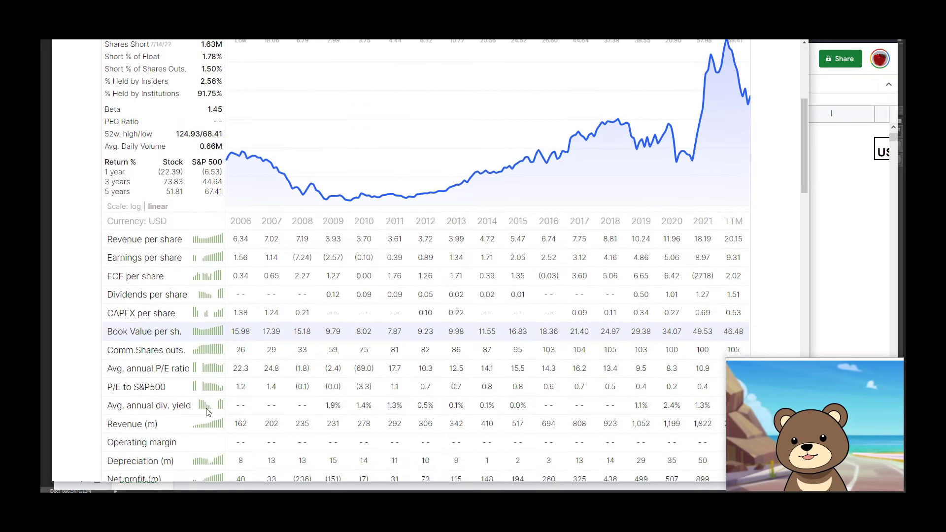
scroll(188, 335, "up", 2)
scroll(173, 277, "down", 3)
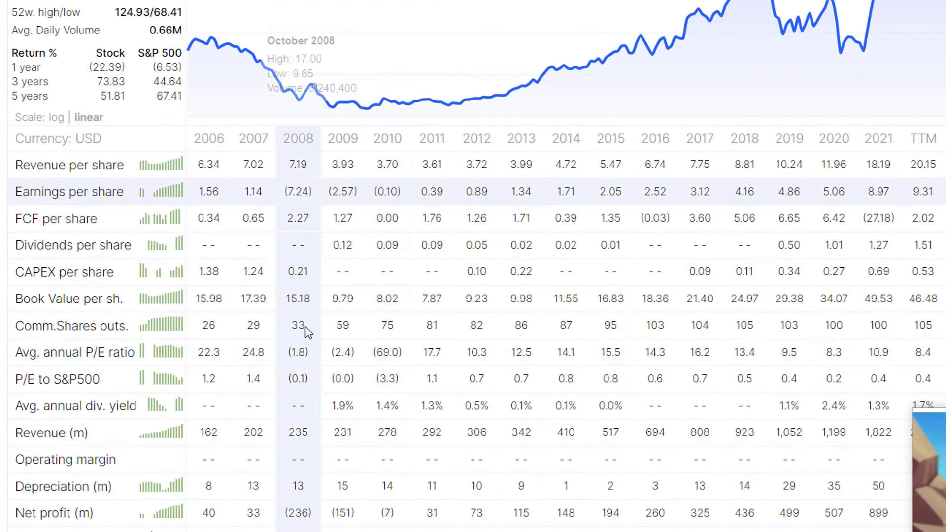
Step: Examine Western Alliance's average annual P/E ratios on roic.ai, covering 2008 to 2010 and 2020
left_click_drag(284, 354, 408, 353)
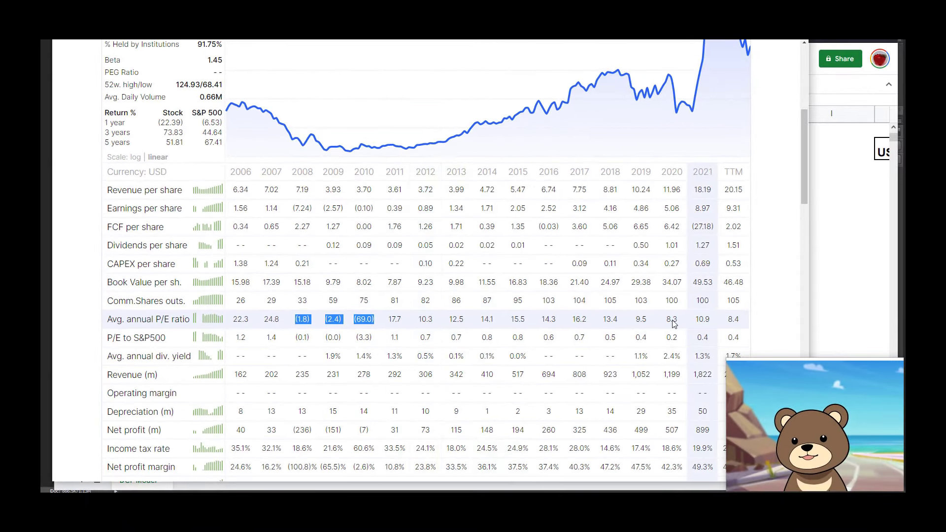
left_click(678, 349)
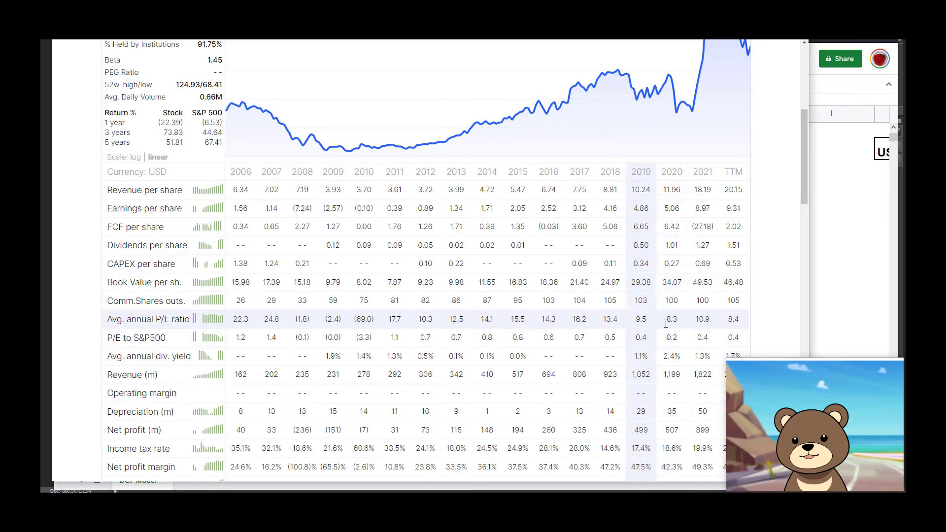
double_click(677, 323)
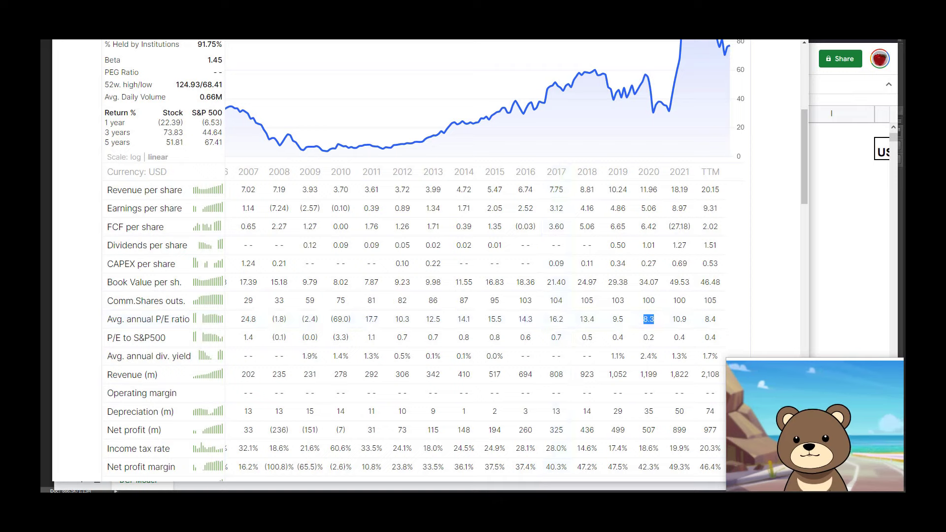
Step: Switch to TierMaker and place Western Alliance in the Strong Buy tier
key("alt+Tab")
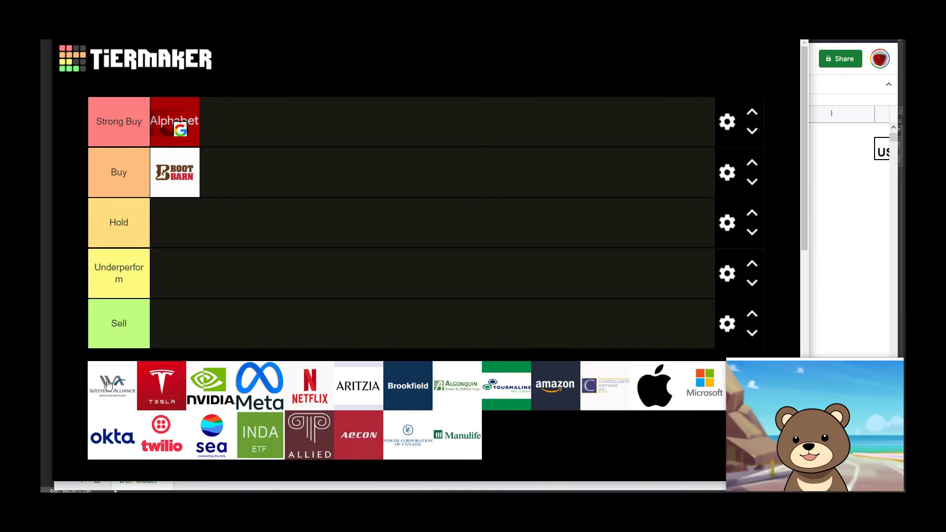
left_click_drag(110, 391, 257, 185)
left_click_drag(228, 215, 253, 145)
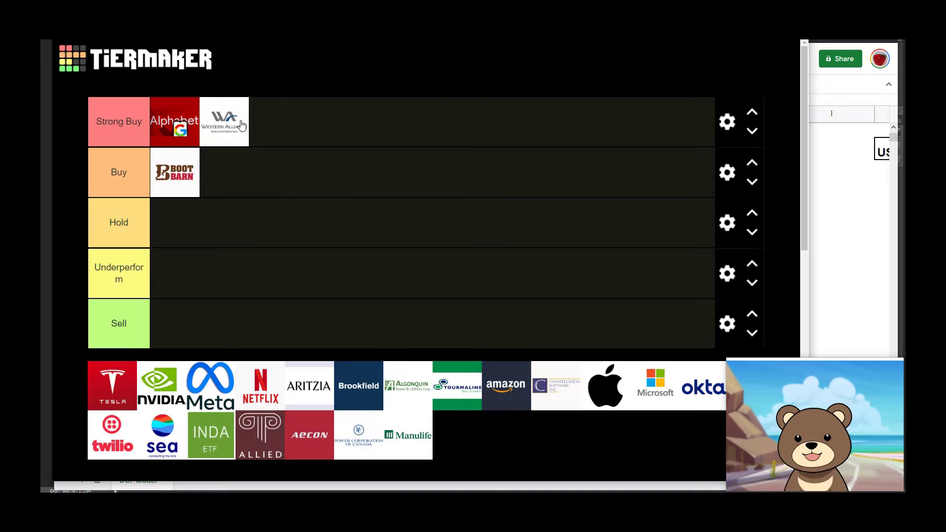
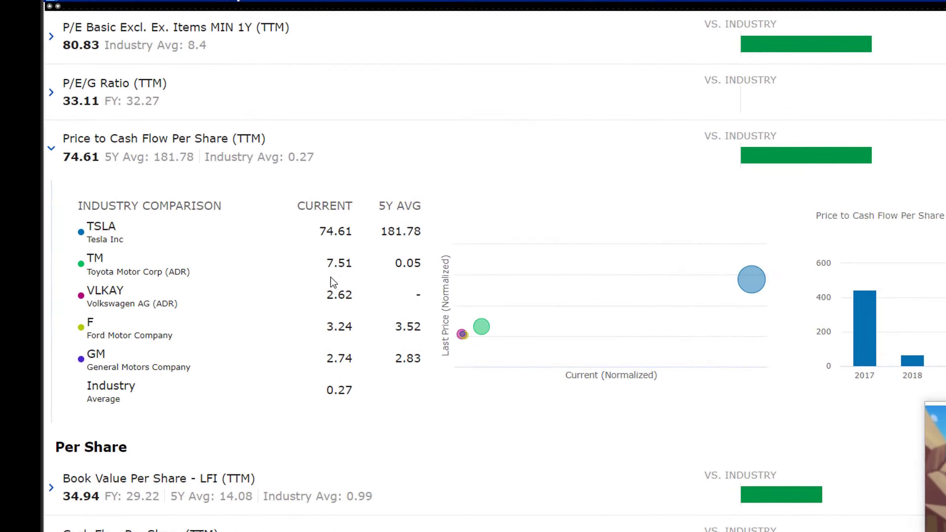
Step: Compare Tesla's Price to Cash Flow Per Share (TTM) with its industry peers and check its yearly history chart
scroll(778, 345, "down", 2)
scroll(778, 345, "up", 2)
scroll(659, 303, "down", 1)
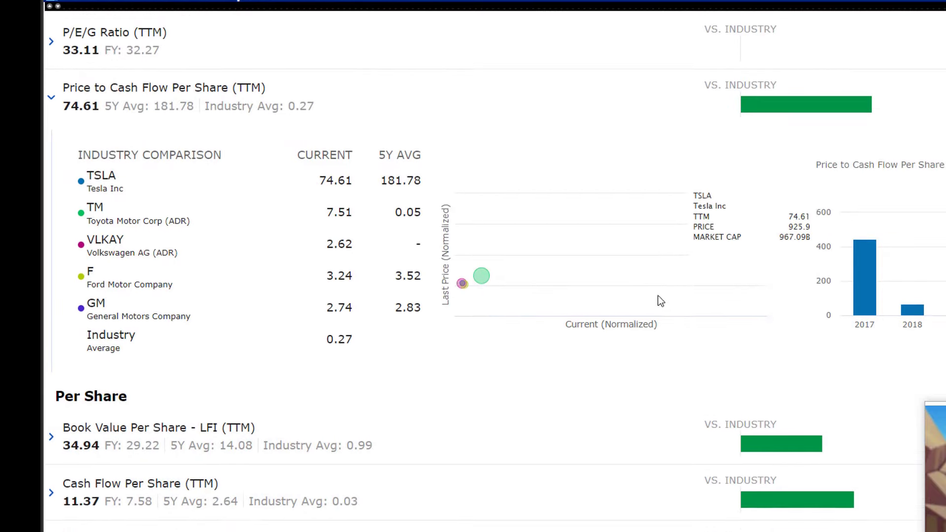
mouse_move(909, 296)
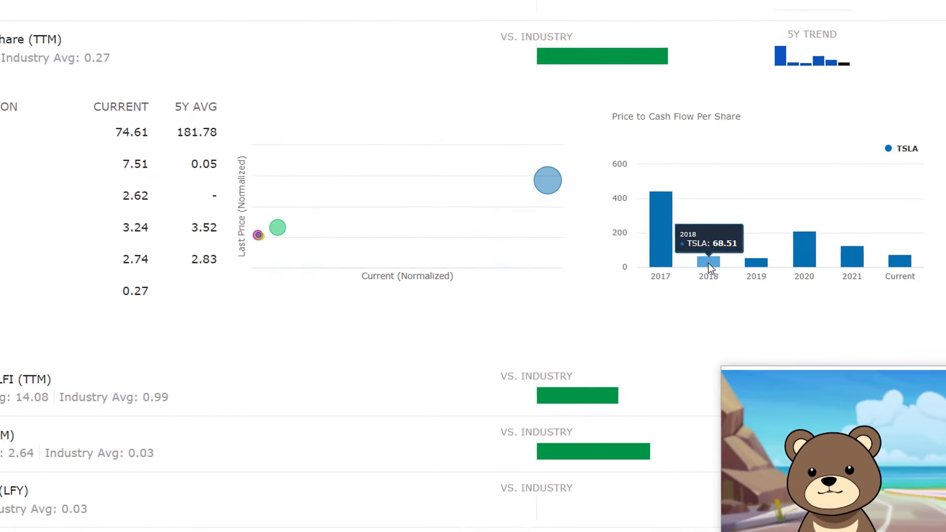
mouse_move(685, 253)
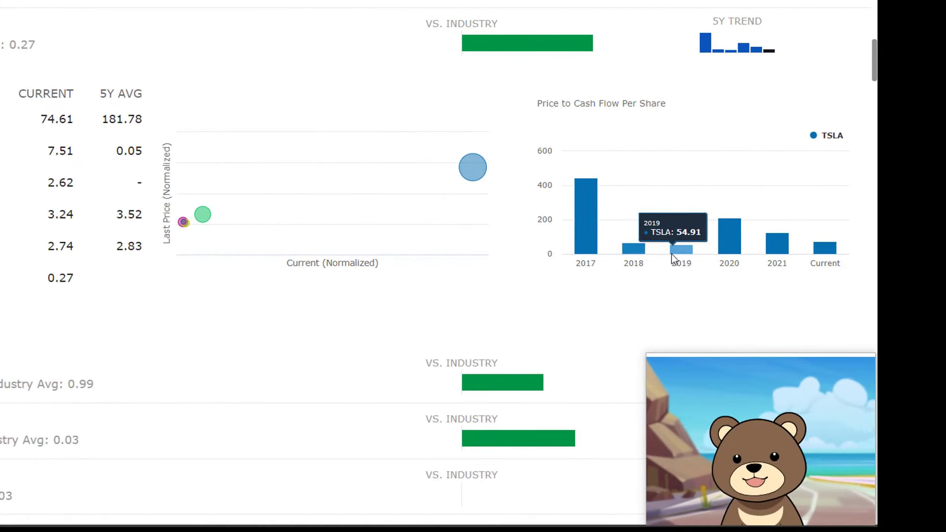
scroll(296, 222, "up", 1)
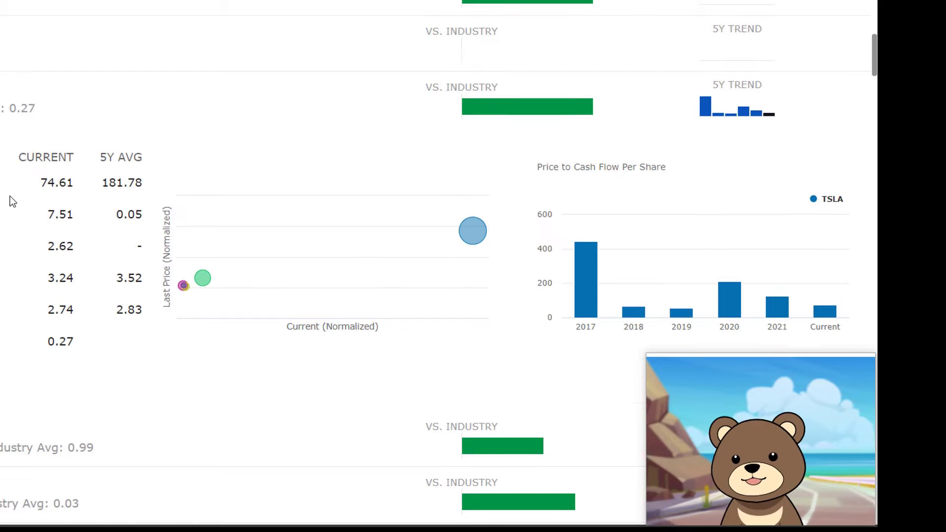
scroll(690, 246, "down", 1)
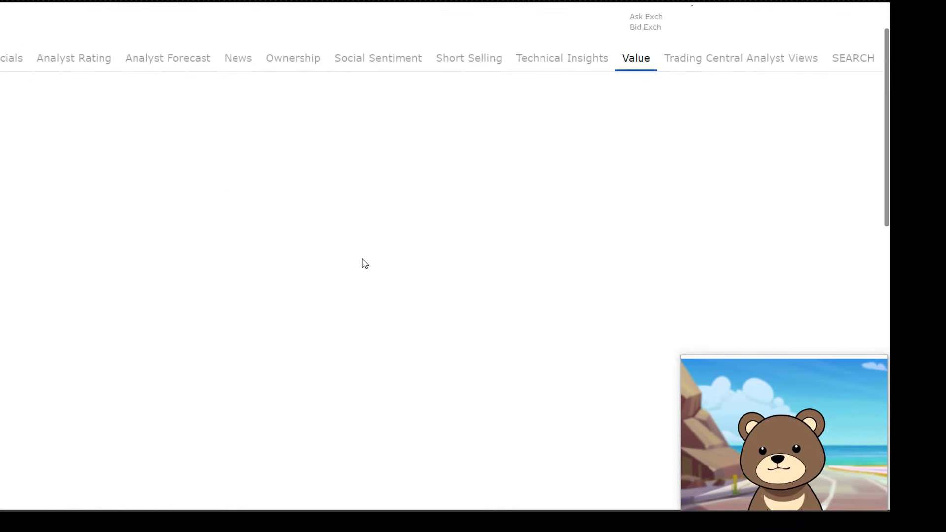
Step: Examine Tesla's year-over-year revenue growth in the Annual Company Data table of the Value page
scroll(412, 264, "down", 10)
scroll(390, 296, "up", 1)
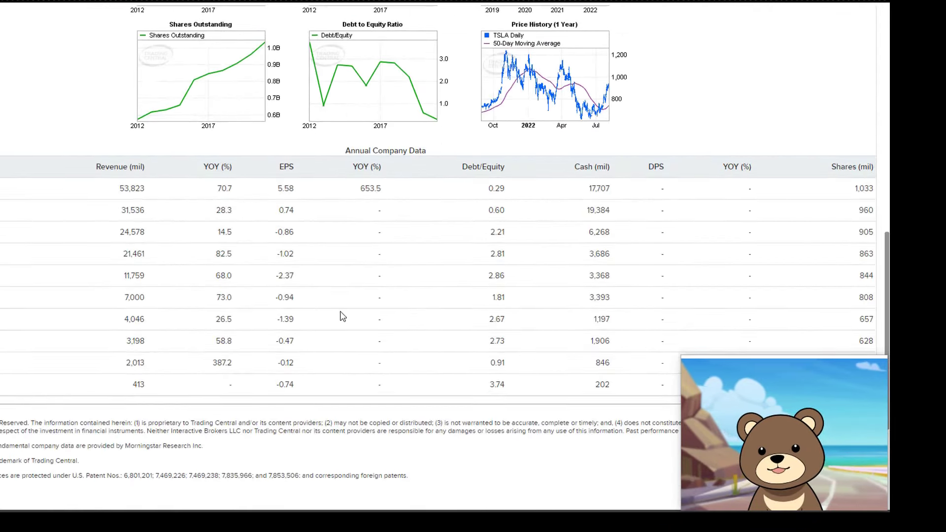
double_click(223, 275)
double_click(224, 254)
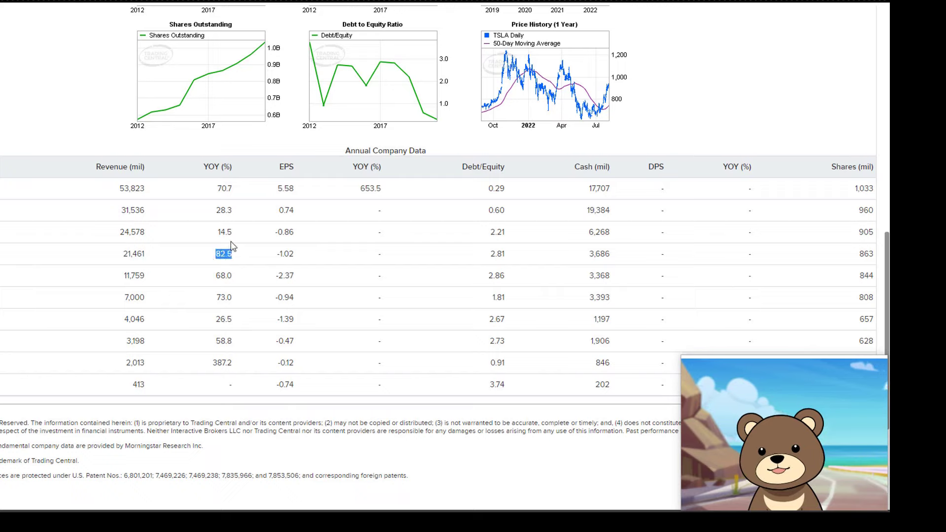
double_click(223, 232)
double_click(223, 210)
double_click(224, 188)
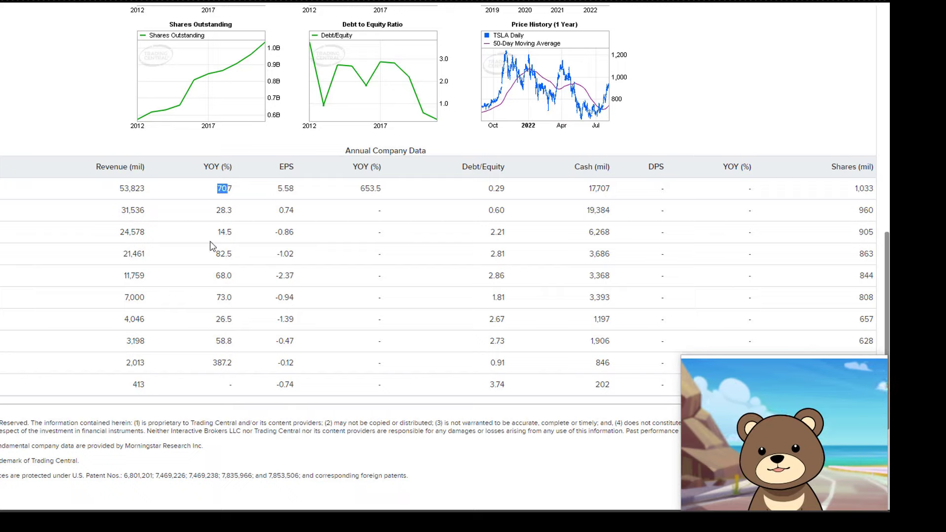
left_click_drag(211, 245, 217, 232)
left_click(227, 318)
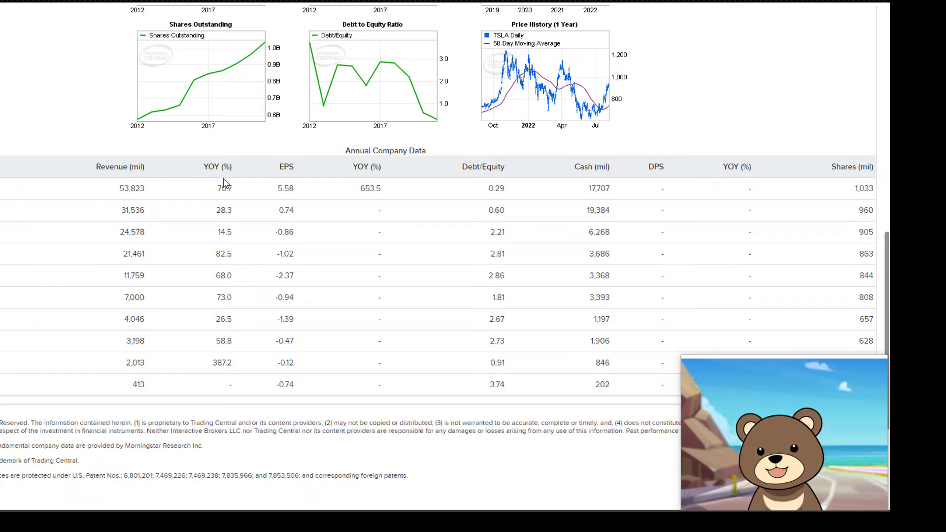
left_click_drag(224, 182, 217, 359)
left_click(224, 360)
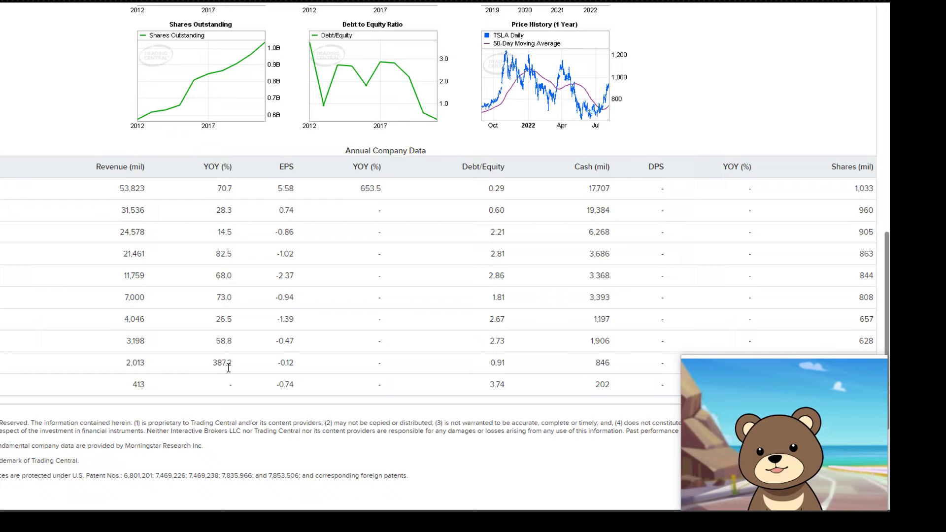
Step: Check Tesla's 2021 EPS and the charts above the annual table, and switch to TierMaker
left_click_drag(281, 188, 298, 189)
left_click(309, 241)
double_click(282, 192)
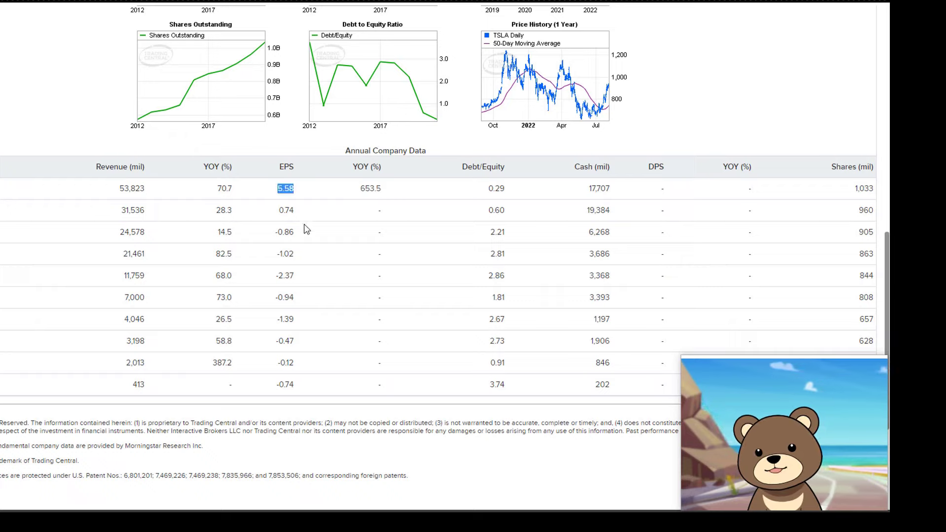
left_click(304, 227)
scroll(367, 378, "up", 3)
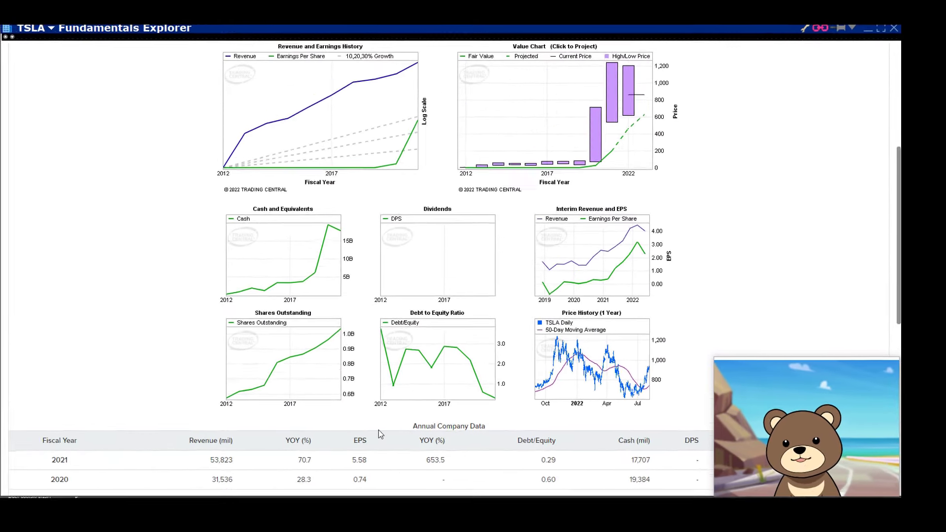
scroll(329, 372, "down", 2)
scroll(347, 394, "up", 1)
scroll(347, 394, "down", 2)
scroll(394, 380, "up", 2)
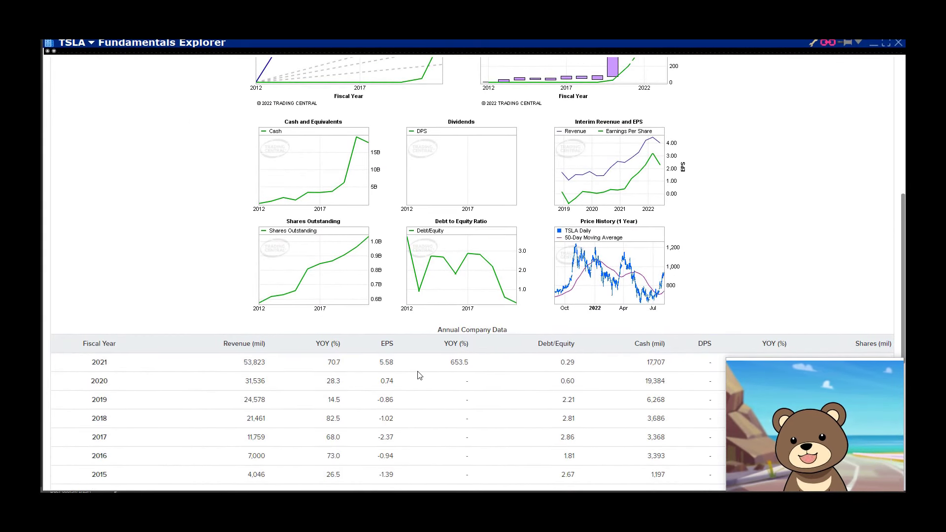
key("alt+Tab")
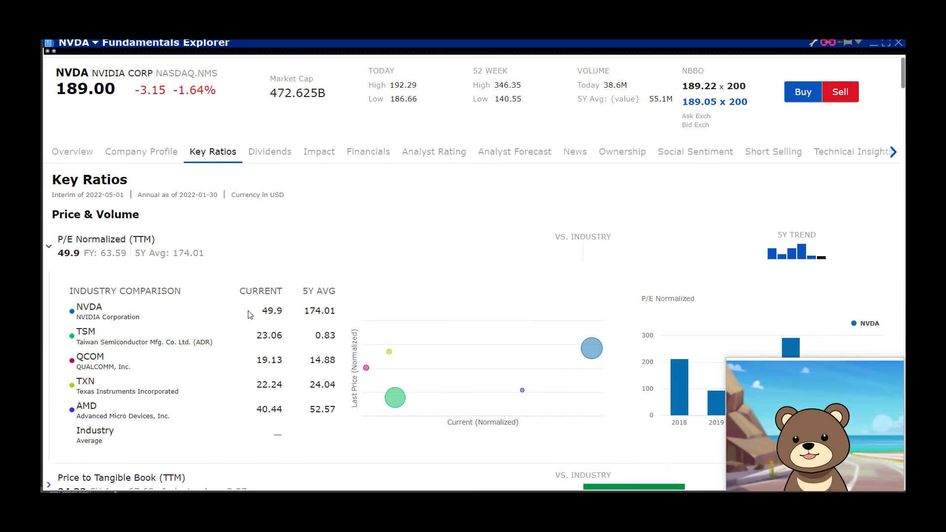
Step: Review NVIDIA's P/E Normalized (TTM) industry comparison and its yearly history in Key Ratios
scroll(249, 314, "down", 4)
scroll(324, 238, "up", 2)
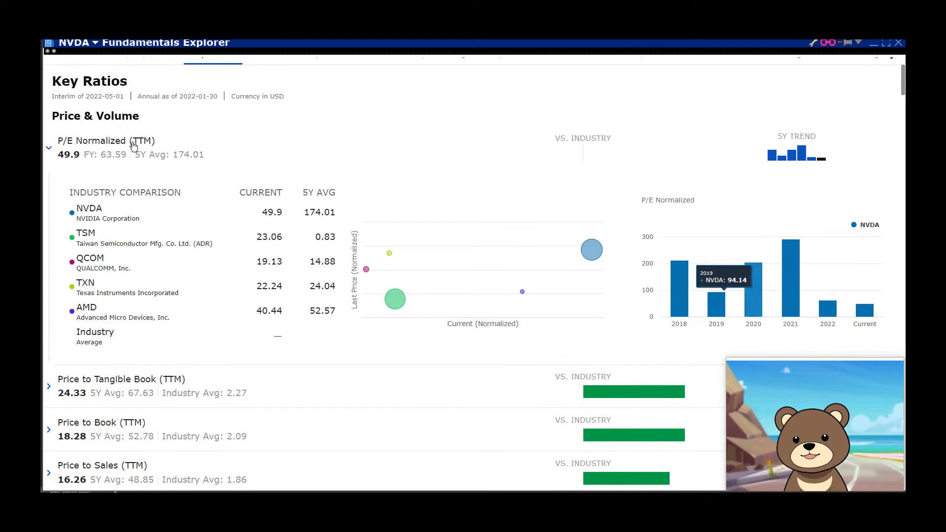
mouse_move(837, 316)
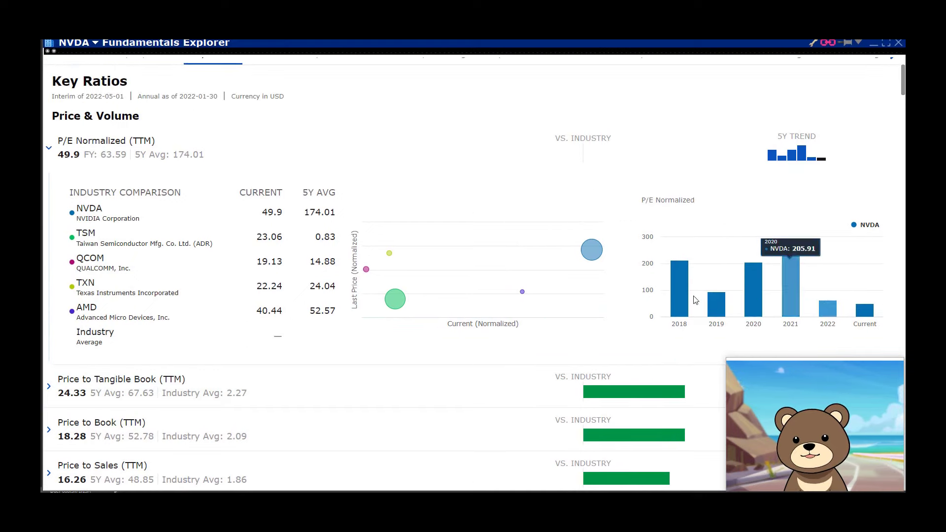
Step: Expand NVIDIA's Price to Cash Flow Per Share (TTM) and review its peer comparison and yearly values
scroll(294, 271, "down", 12)
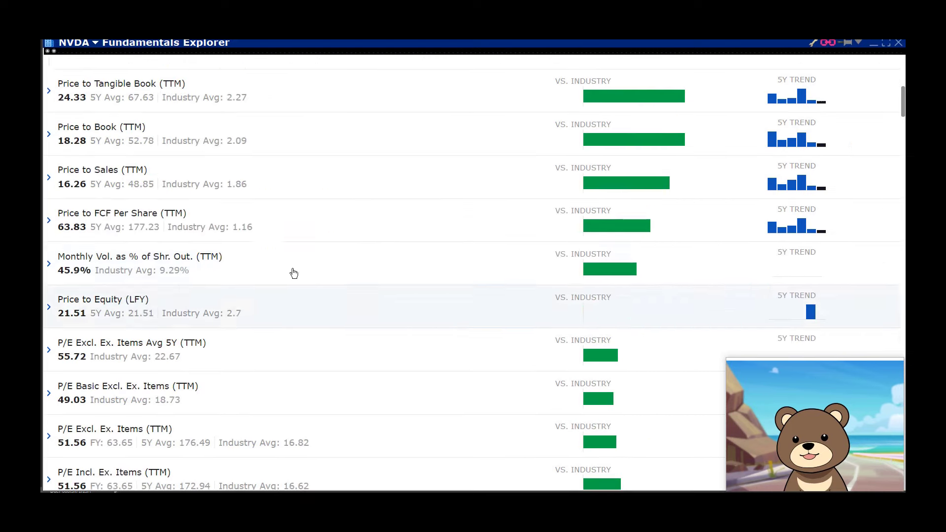
left_click(161, 326)
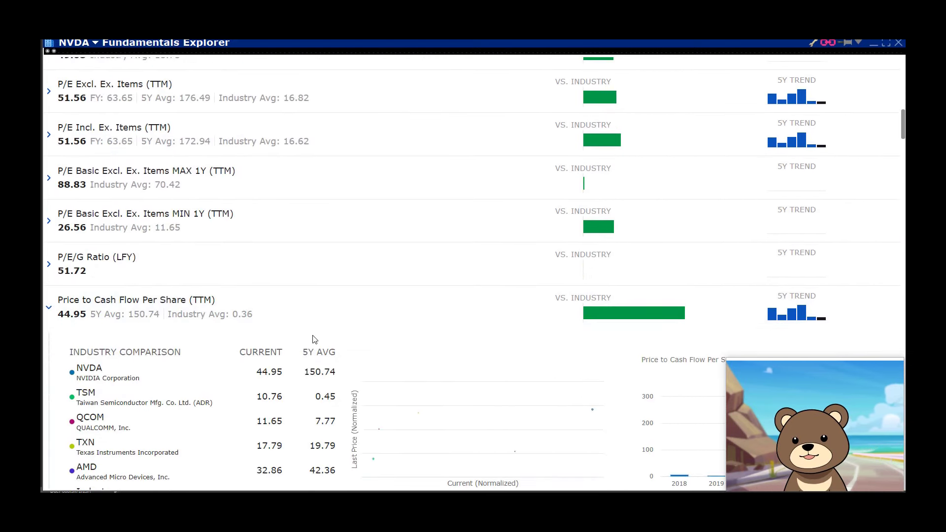
scroll(312, 338, "down", 2)
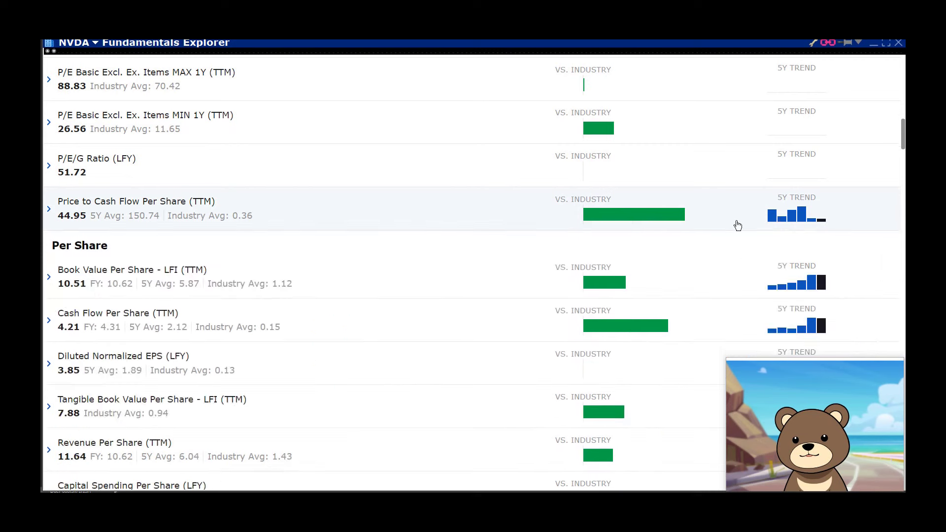
scroll(735, 227, "down", 2)
mouse_move(868, 271)
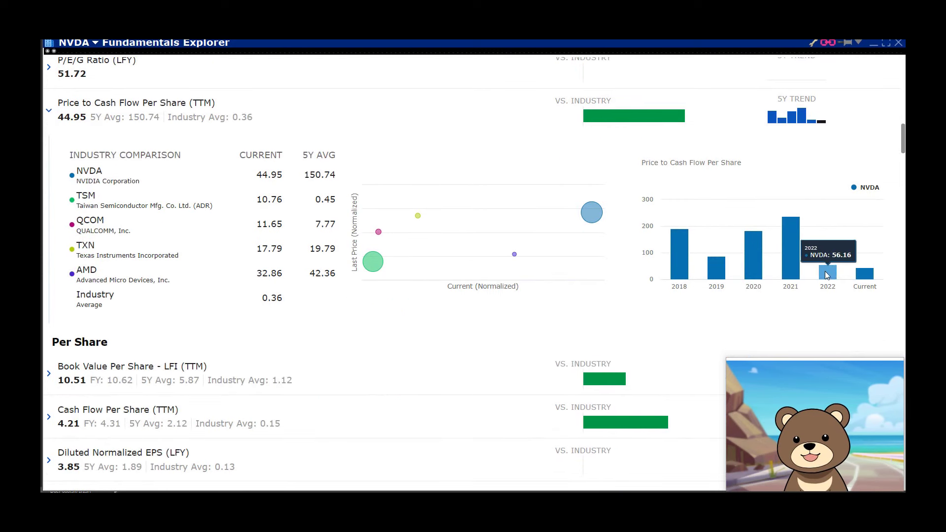
mouse_move(668, 269)
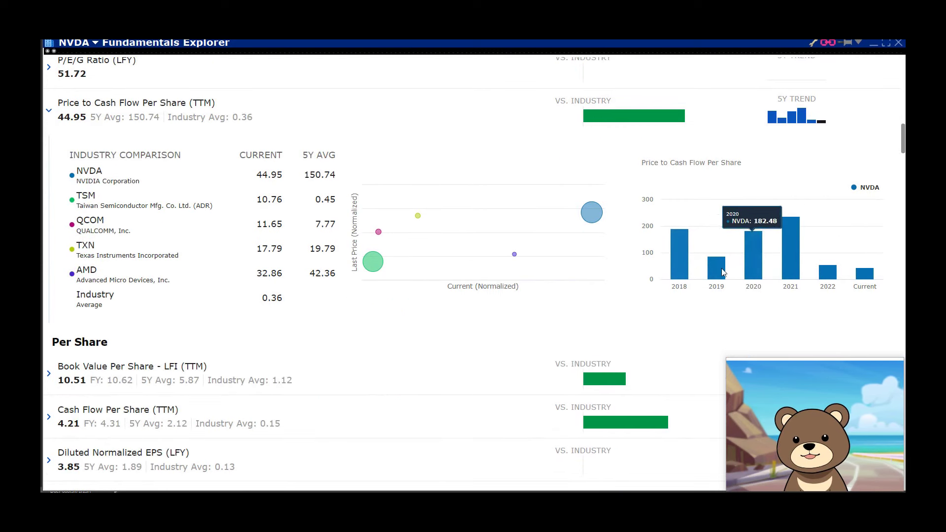
Step: Open NVIDIA's Value page and bring up its Annual Company Data table
scroll(208, 277, "up", 15)
scroll(207, 277, "up", 1)
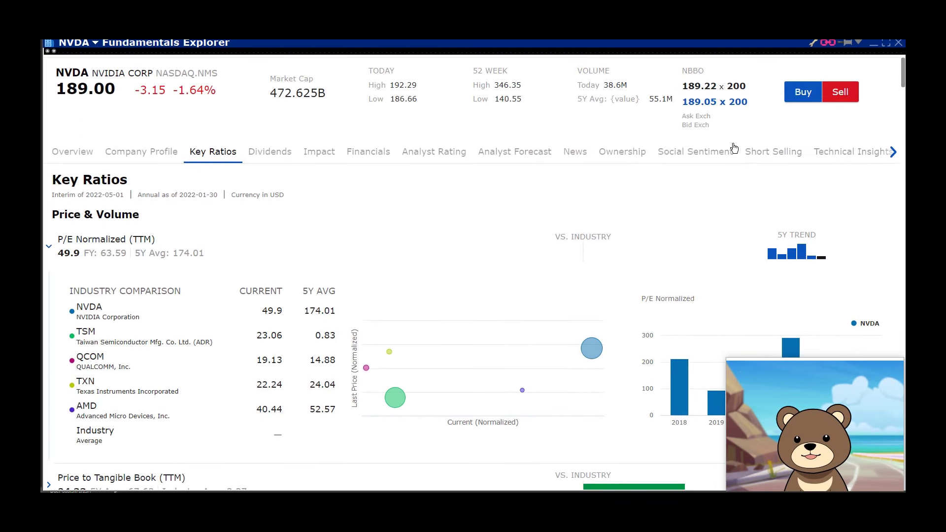
left_click(893, 152)
left_click(686, 151)
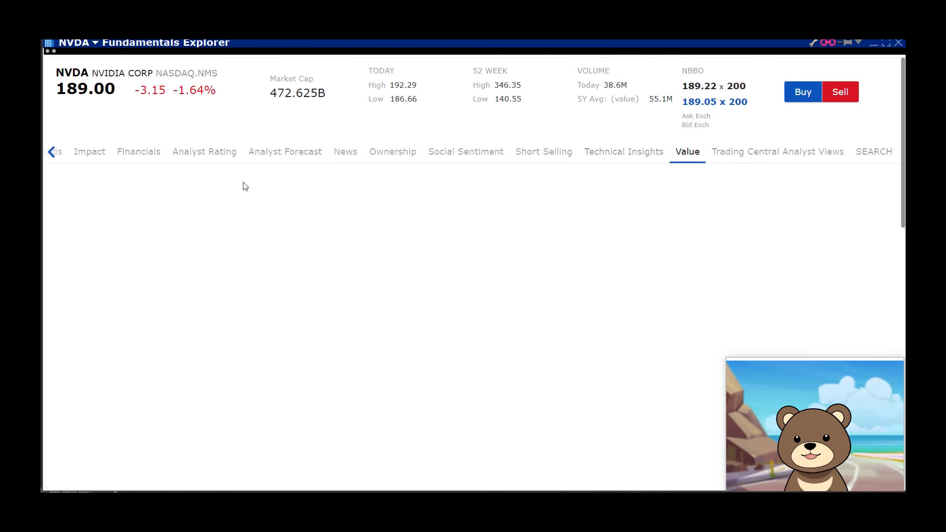
scroll(541, 281, "down", 10)
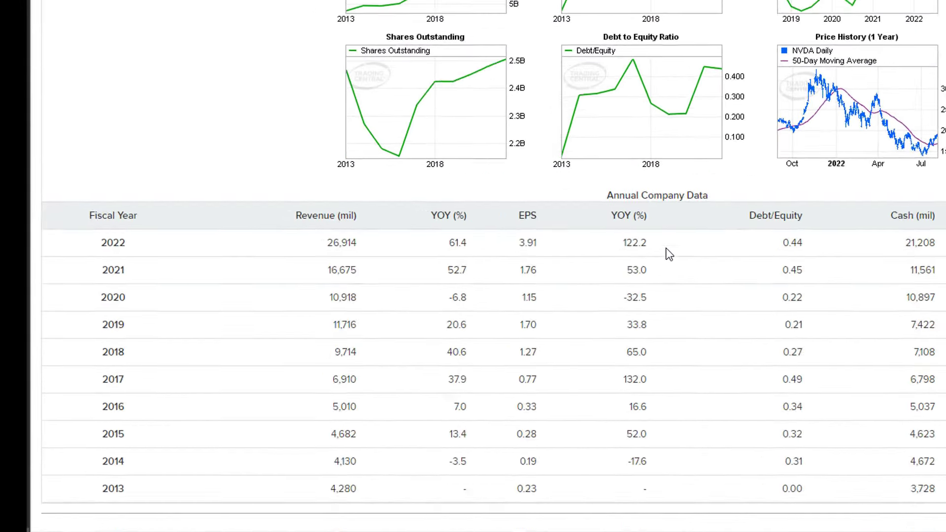
scroll(669, 254, "down", 3)
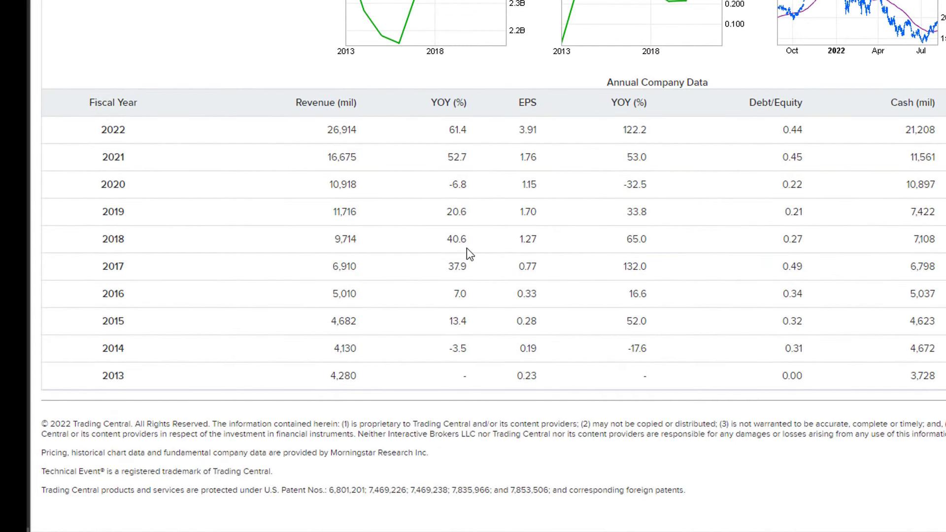
Step: Examine NVIDIA's year-over-year revenue growth for 2018, 2019, 2021 and 2022, and its EPS growth
double_click(463, 245)
double_click(465, 213)
double_click(456, 160)
double_click(457, 141)
left_click(638, 242)
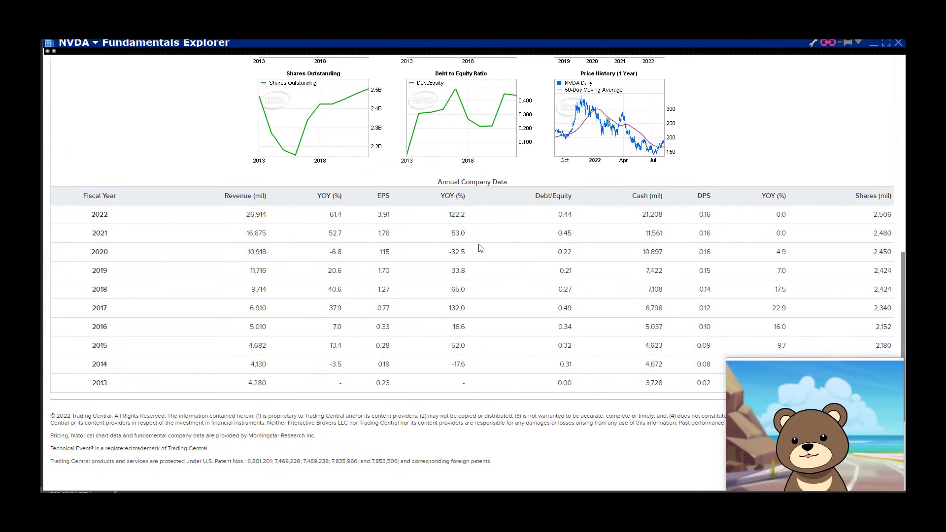
Step: Open NVIDIA's Analyst Rating page and compare the Refinitiv price target range with the last traded price
scroll(472, 280, "up", 5)
scroll(513, 370, "down", 3)
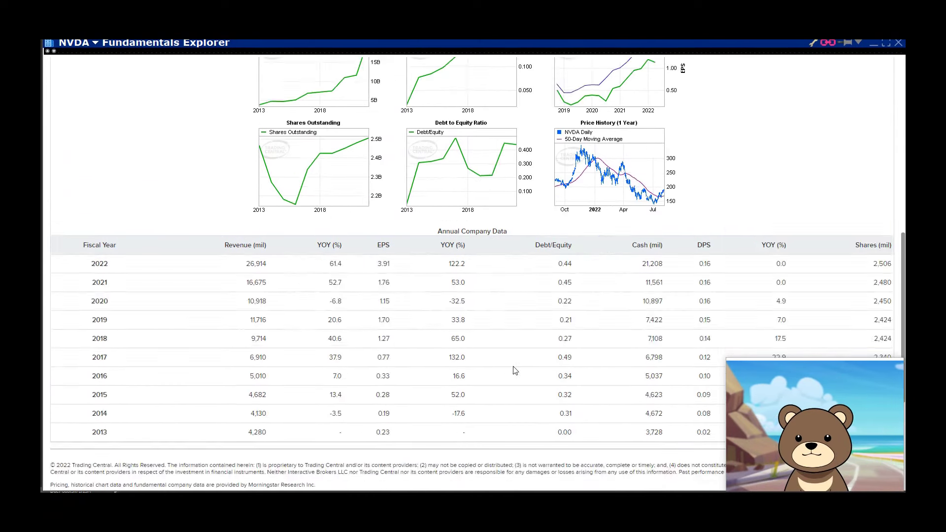
scroll(515, 370, "up", 10)
scroll(515, 370, "up", 1)
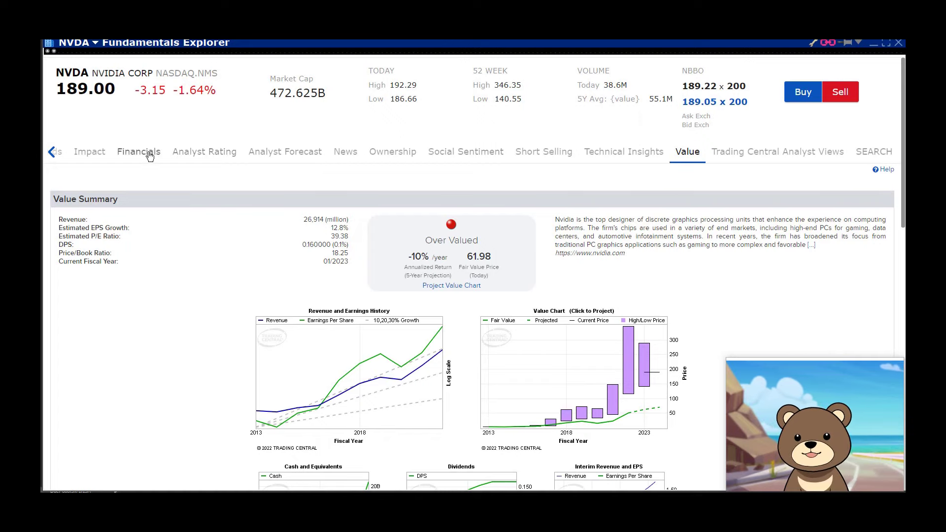
left_click(192, 158)
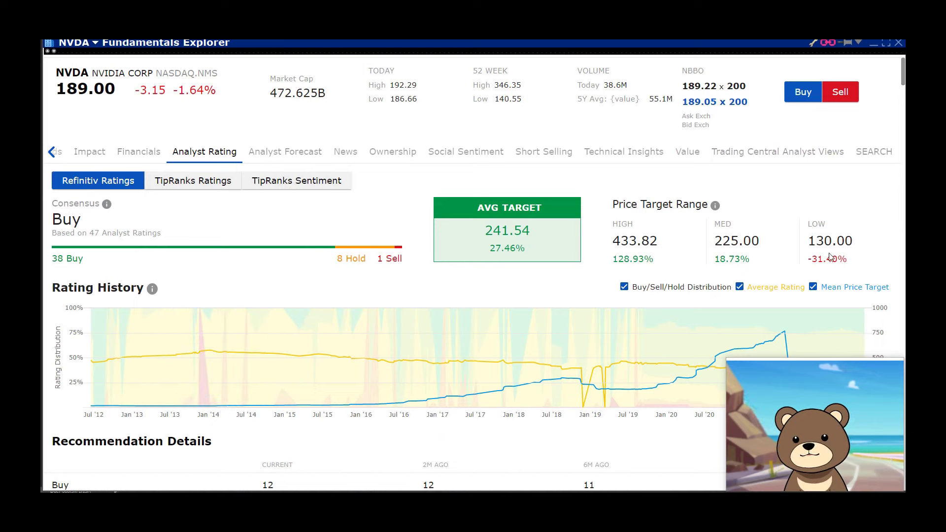
mouse_move(131, 105)
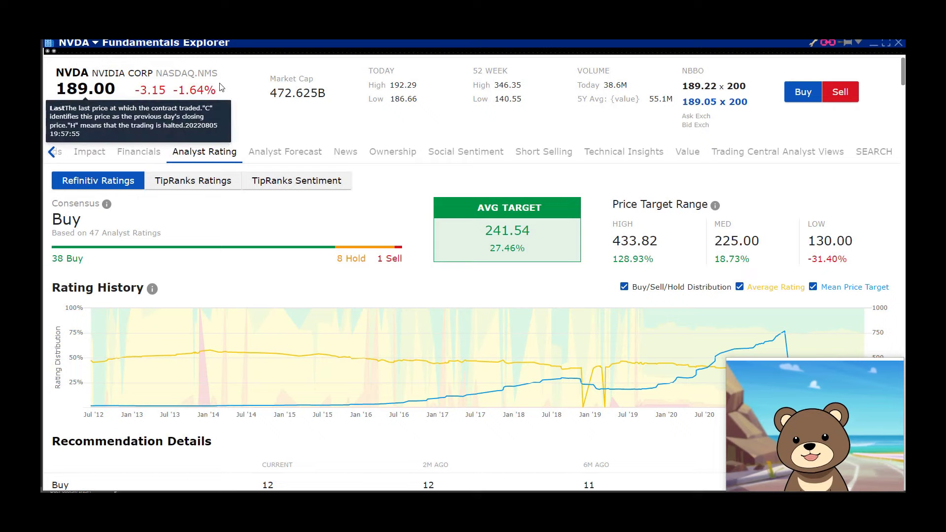
mouse_move(68, 93)
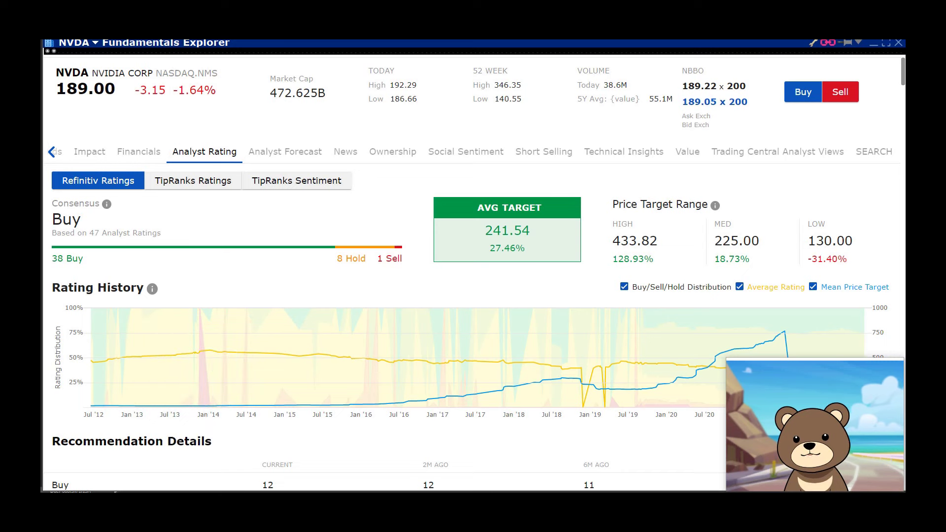
Step: Switch to TierMaker and place NVIDIA in the Hold tier
key("alt+Tab")
left_click_drag(99, 394, 206, 231)
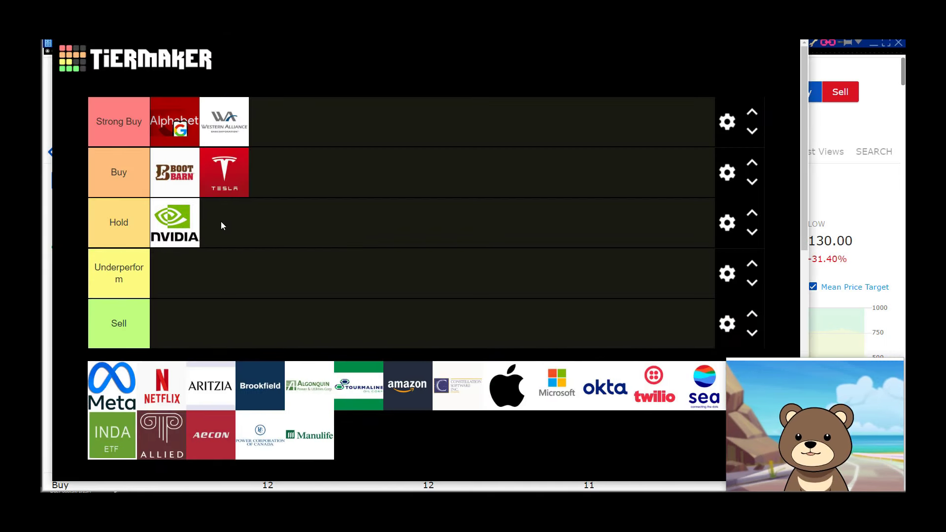